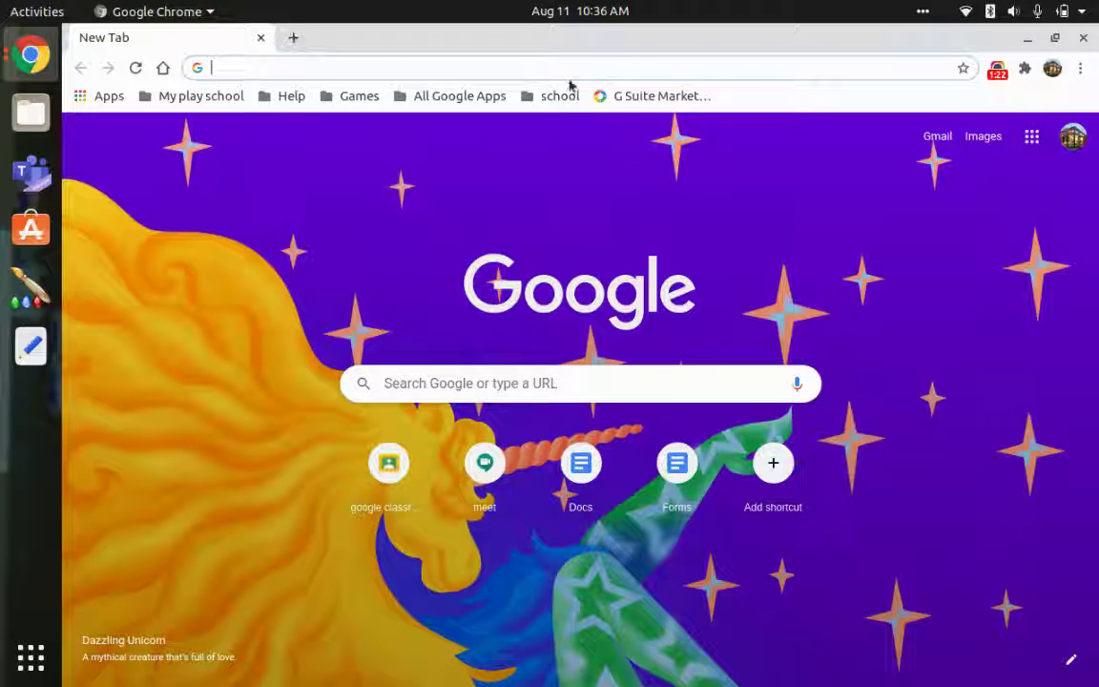
- Search the web for classroom.google.com and open the main Google Classroom result
{"action": "left_click", "coordinate": [208, 68]}
{"action": "type", "text": "classroom."}
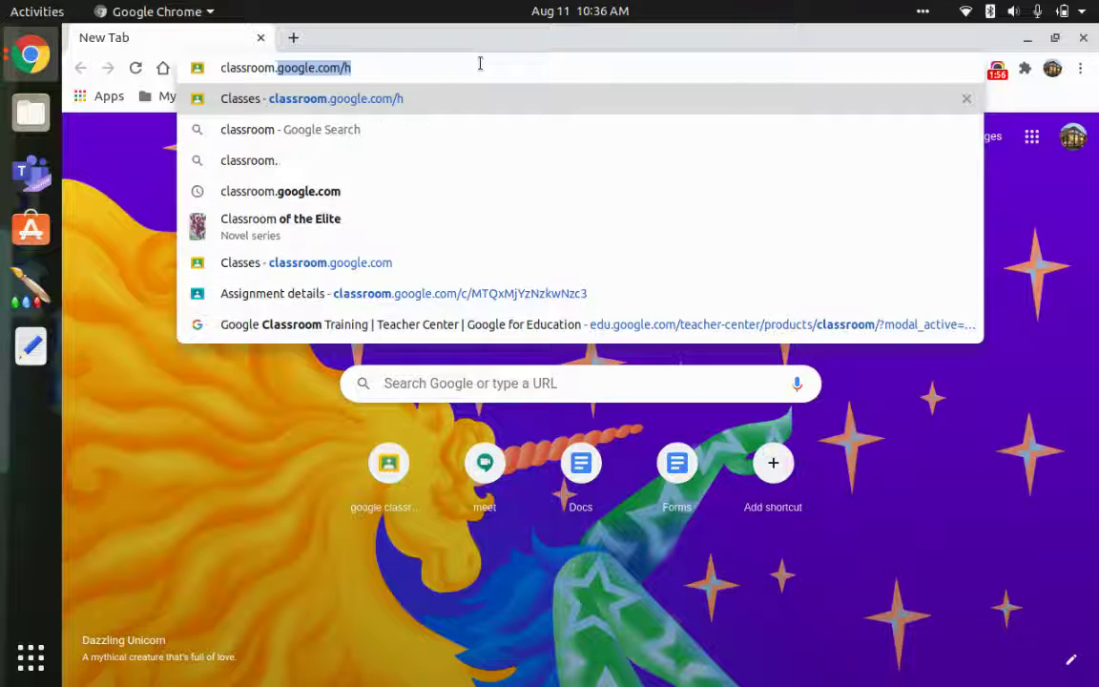
{"action": "type", "text": "google.com/"}
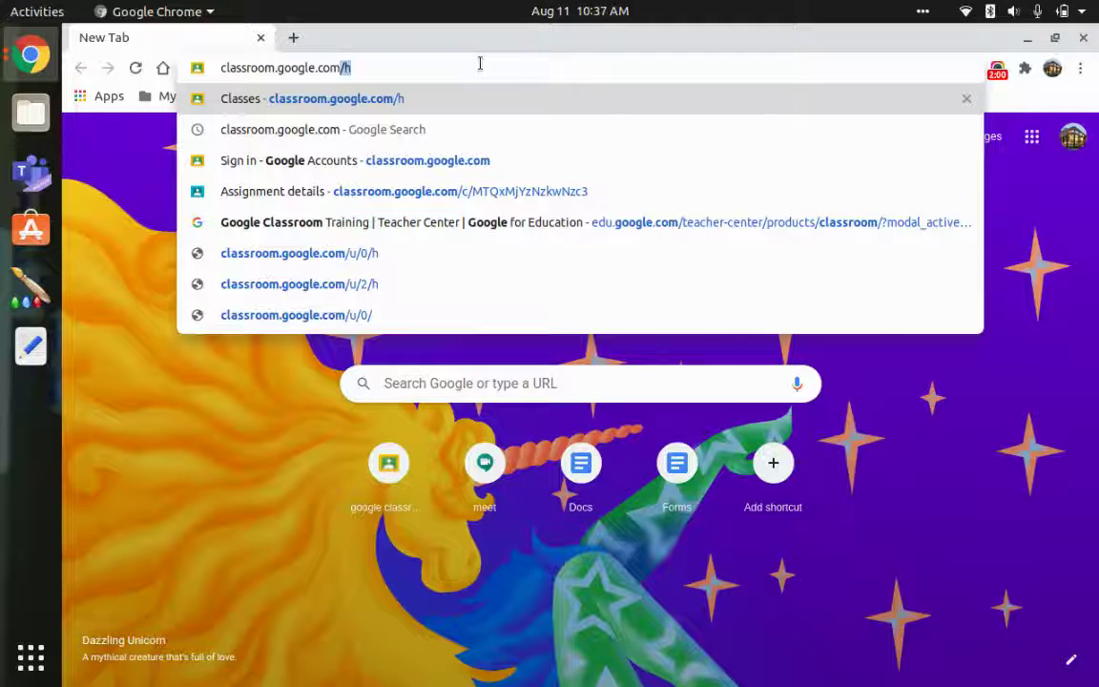
{"action": "left_click", "coordinate": [364, 138]}
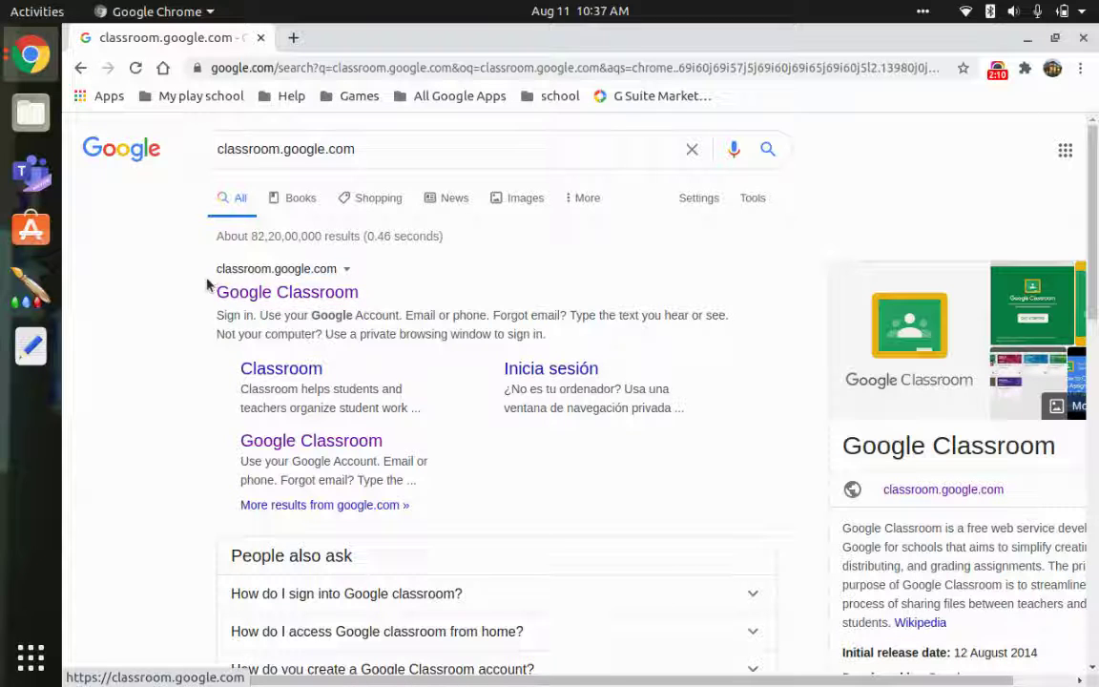
{"action": "left_click", "coordinate": [291, 296]}
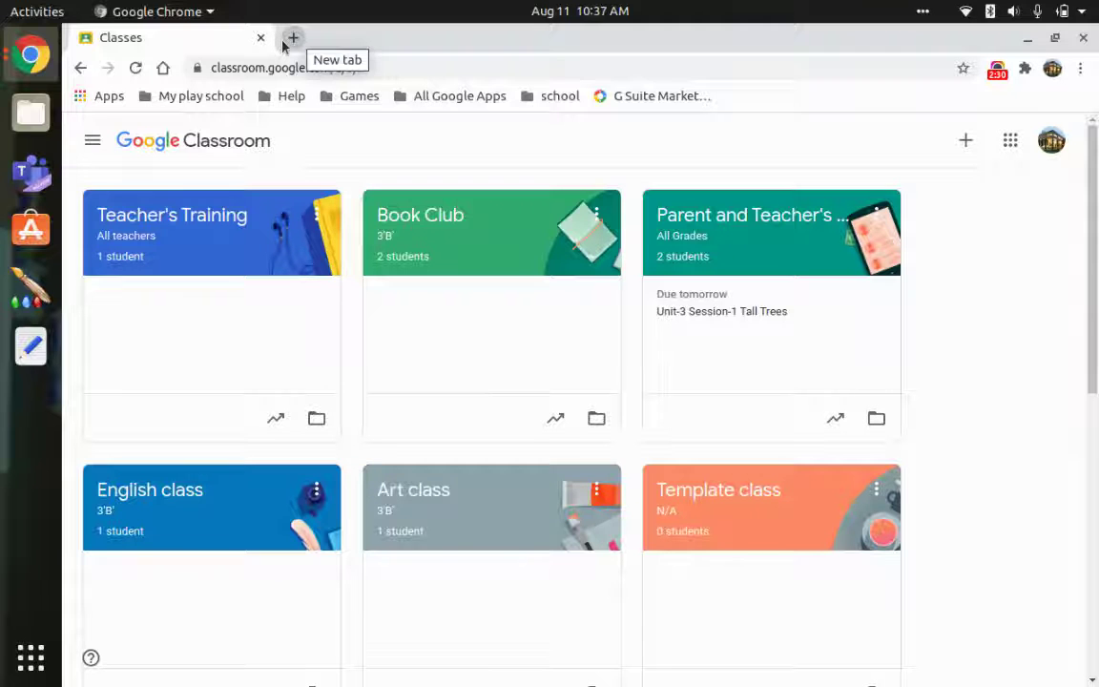
- Open Classroom in a new tab from the list of Google apps, and close the original Classes tab
{"action": "left_click", "coordinate": [290, 38]}
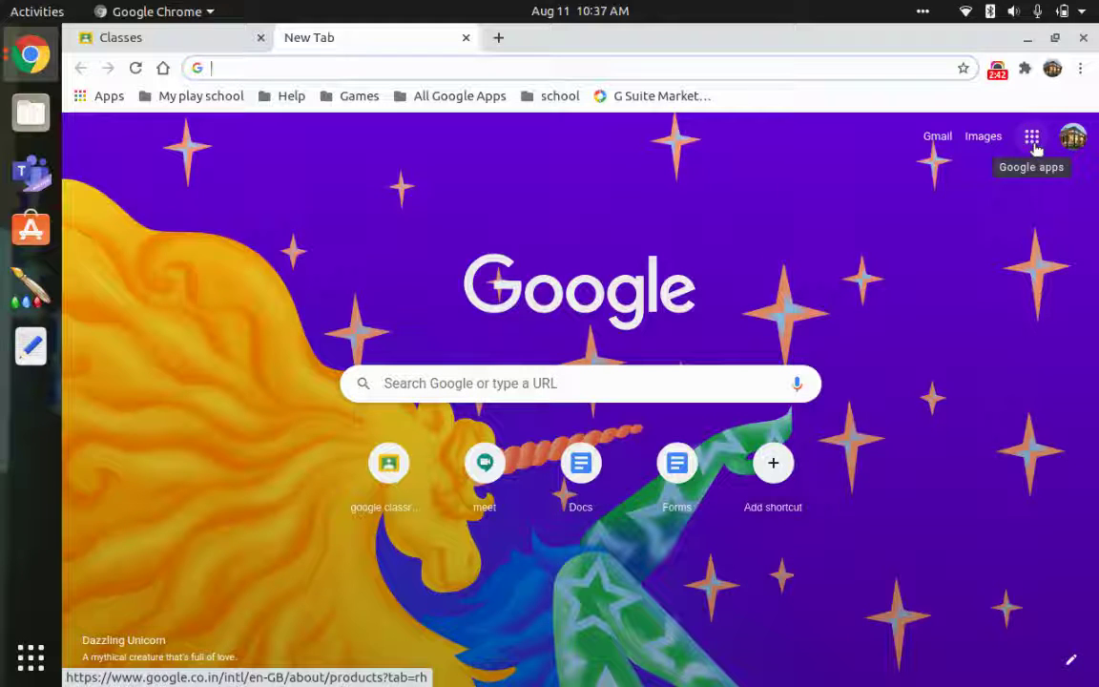
{"action": "left_click", "coordinate": [1030, 138]}
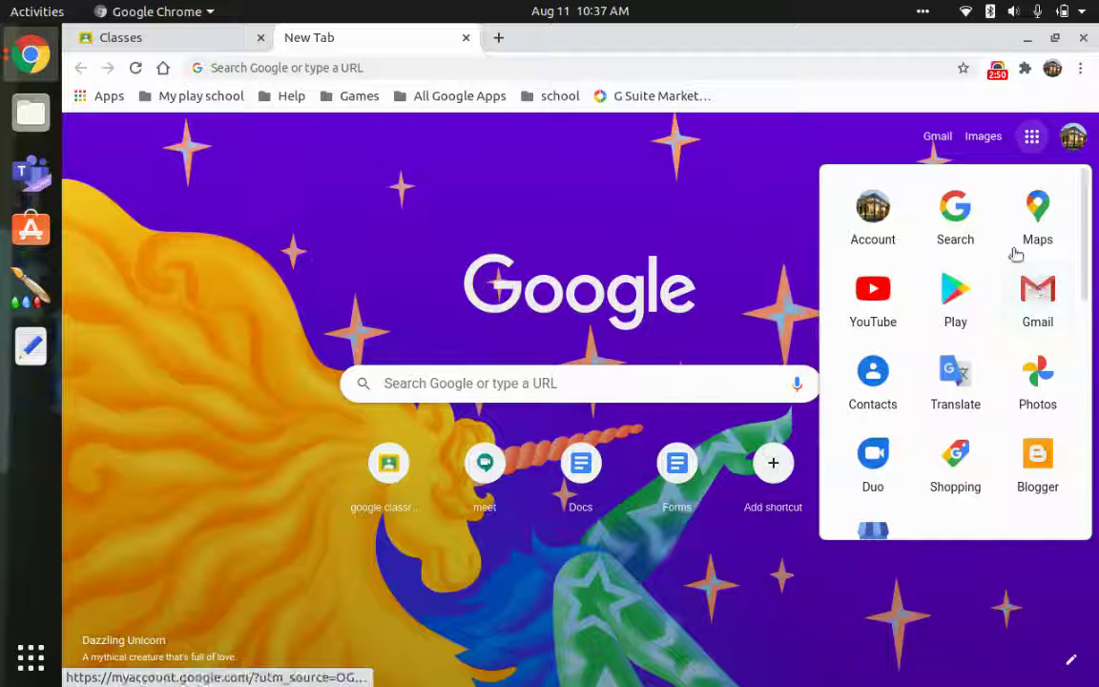
{"action": "scroll", "coordinate": [959, 268], "scroll_direction": "down", "scroll_amount": 2}
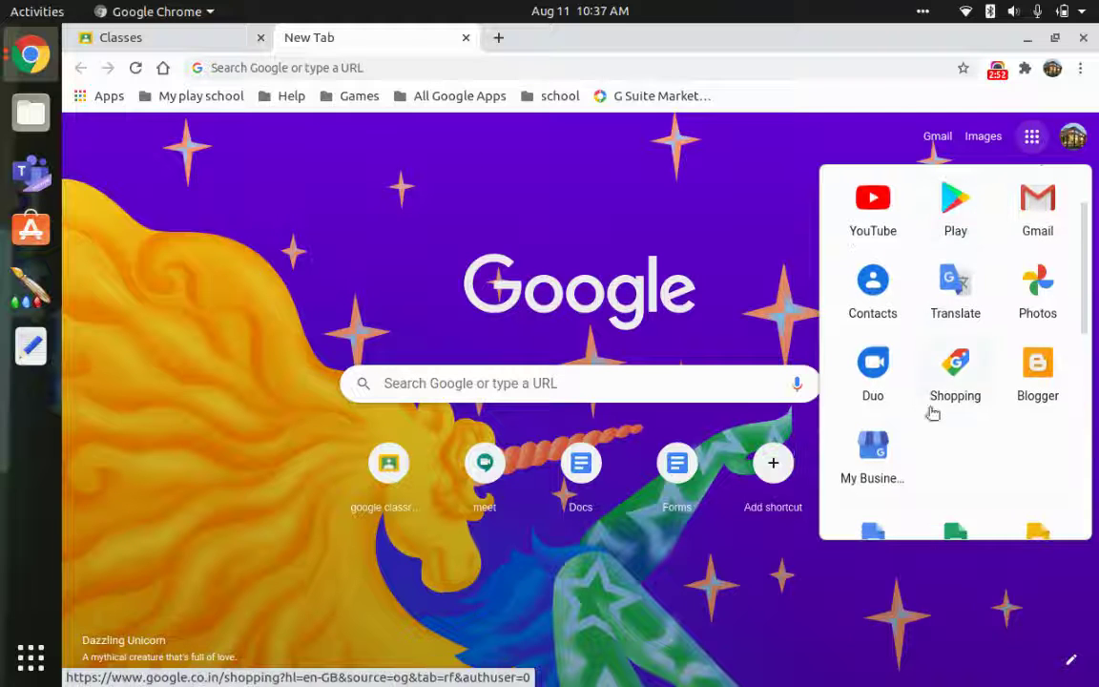
{"action": "scroll", "coordinate": [1002, 363], "scroll_direction": "down", "scroll_amount": 4}
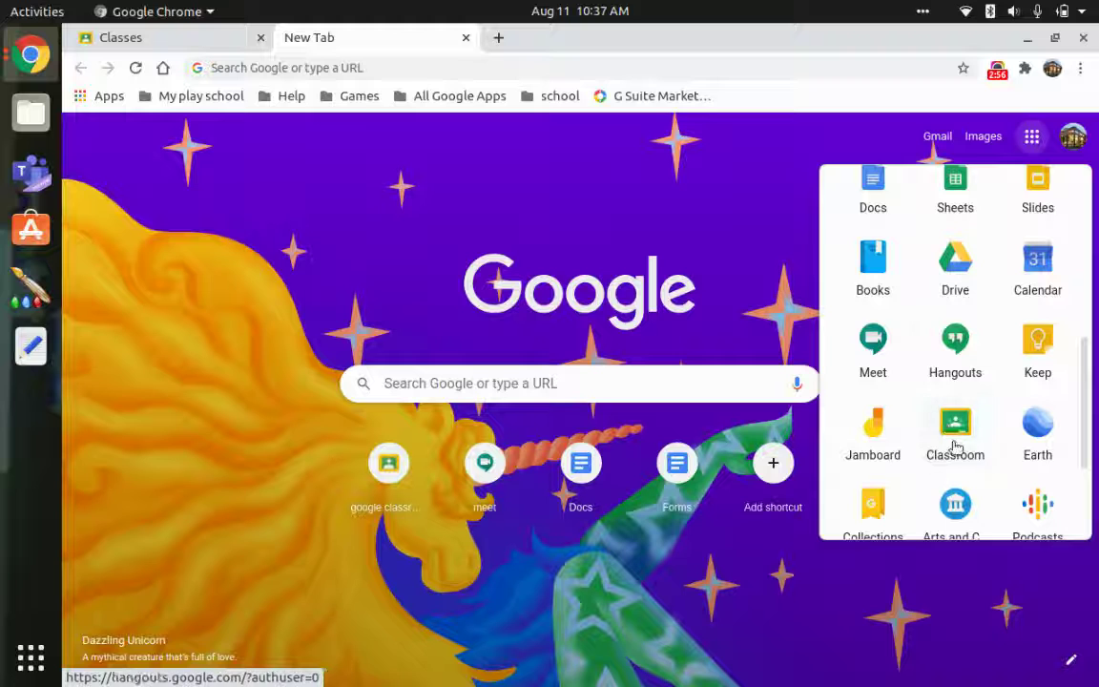
{"action": "scroll", "coordinate": [957, 367], "scroll_direction": "up", "scroll_amount": 1}
{"action": "scroll", "coordinate": [957, 367], "scroll_direction": "up", "scroll_amount": 4}
{"action": "scroll", "coordinate": [954, 326], "scroll_direction": "down", "scroll_amount": 6}
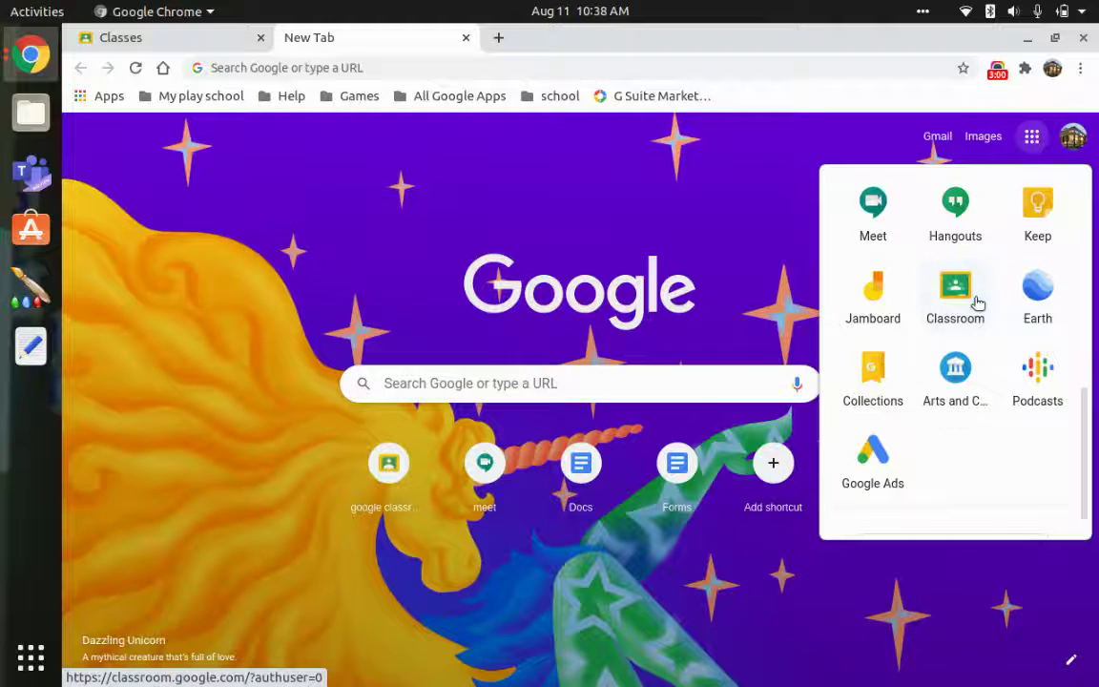
{"action": "scroll", "coordinate": [975, 297], "scroll_direction": "up", "scroll_amount": 3}
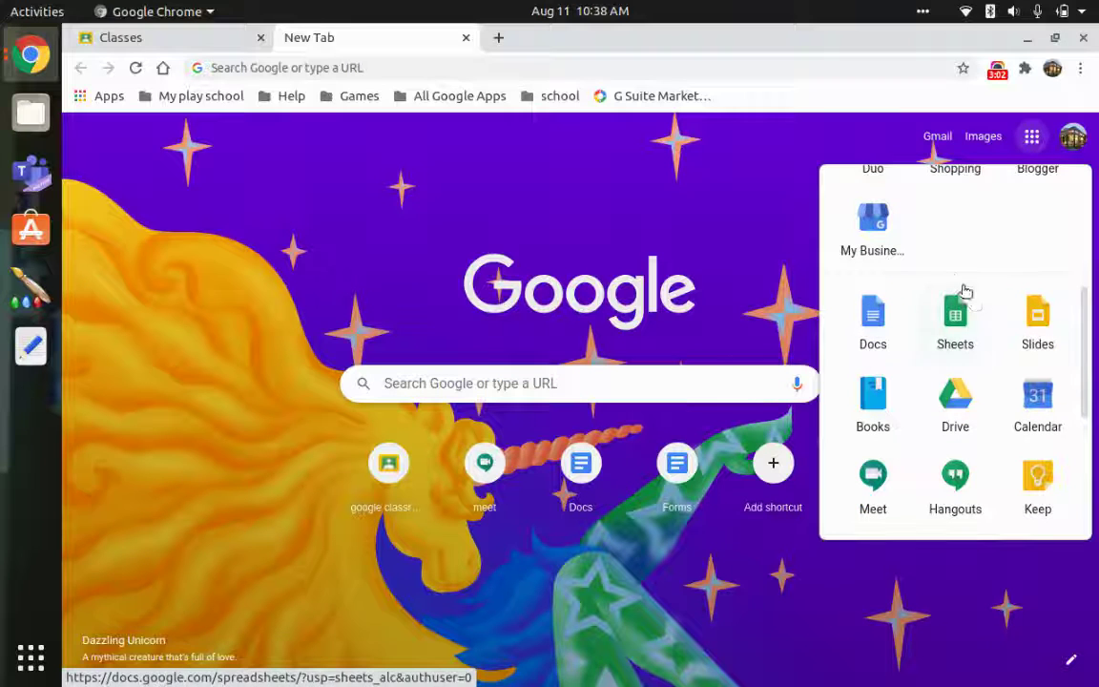
{"action": "scroll", "coordinate": [945, 238], "scroll_direction": "up", "scroll_amount": 4}
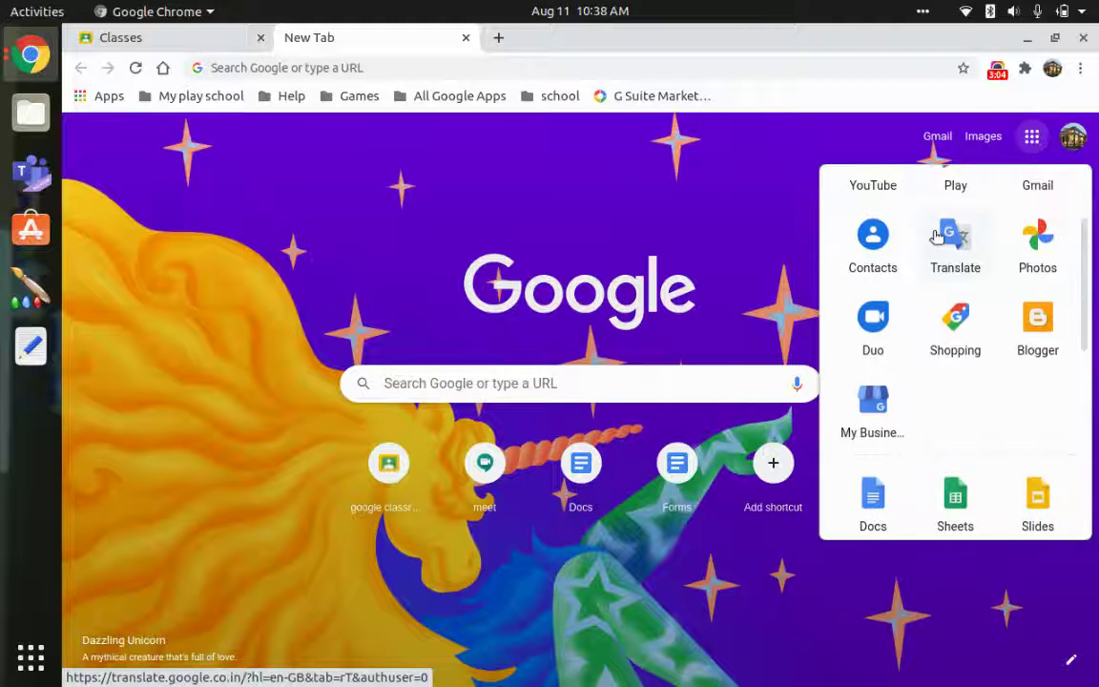
{"action": "scroll", "coordinate": [970, 289], "scroll_direction": "down", "scroll_amount": 6}
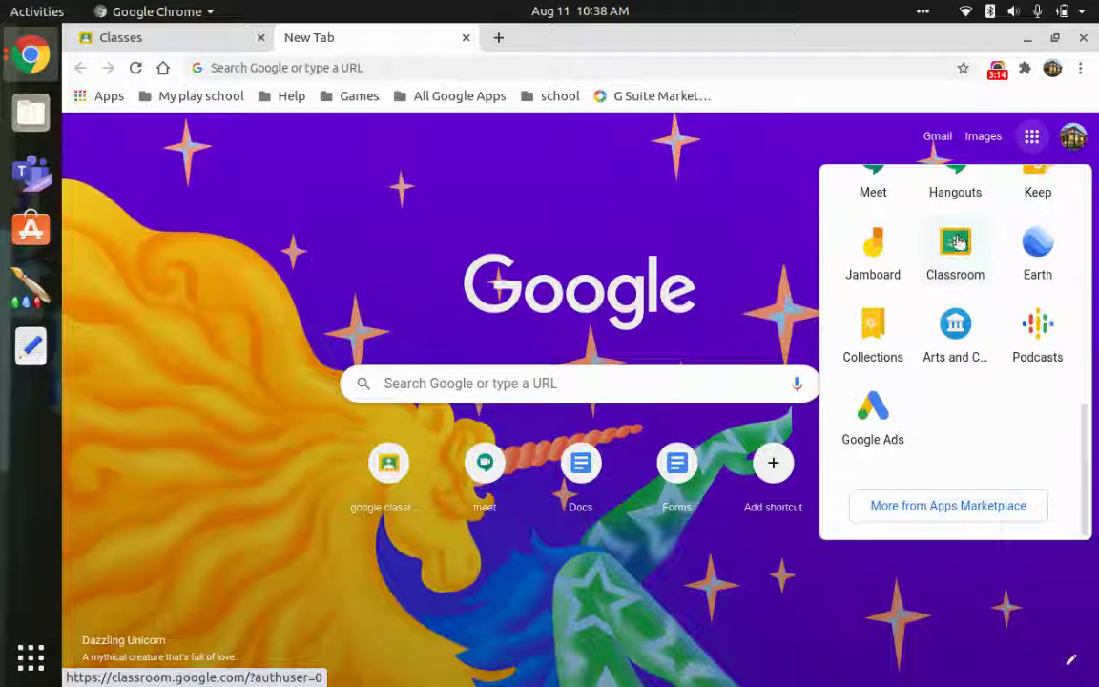
{"action": "left_click", "coordinate": [958, 243]}
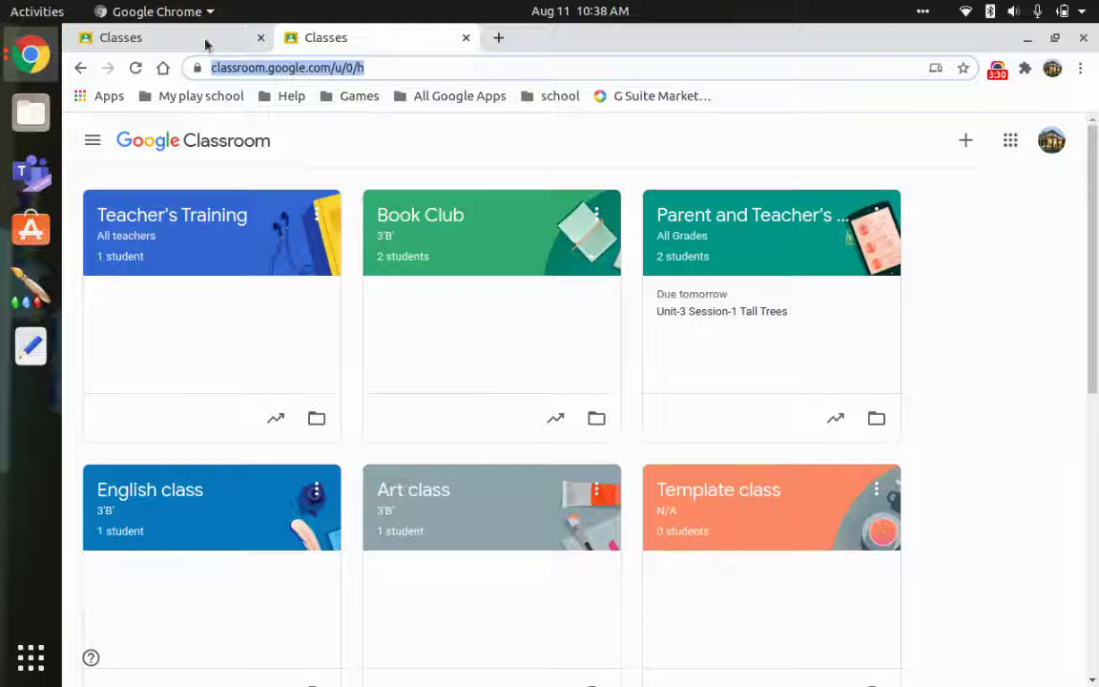
{"action": "left_click", "coordinate": [262, 40]}
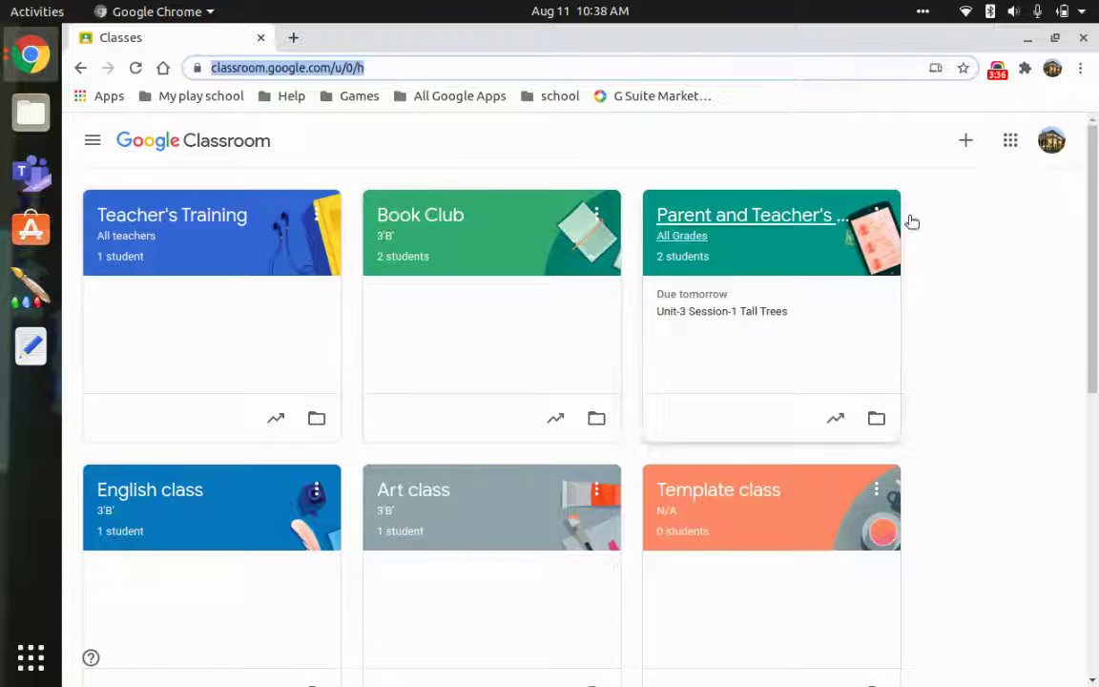
{"action": "scroll", "coordinate": [495, 481], "scroll_direction": "down", "scroll_amount": 2}
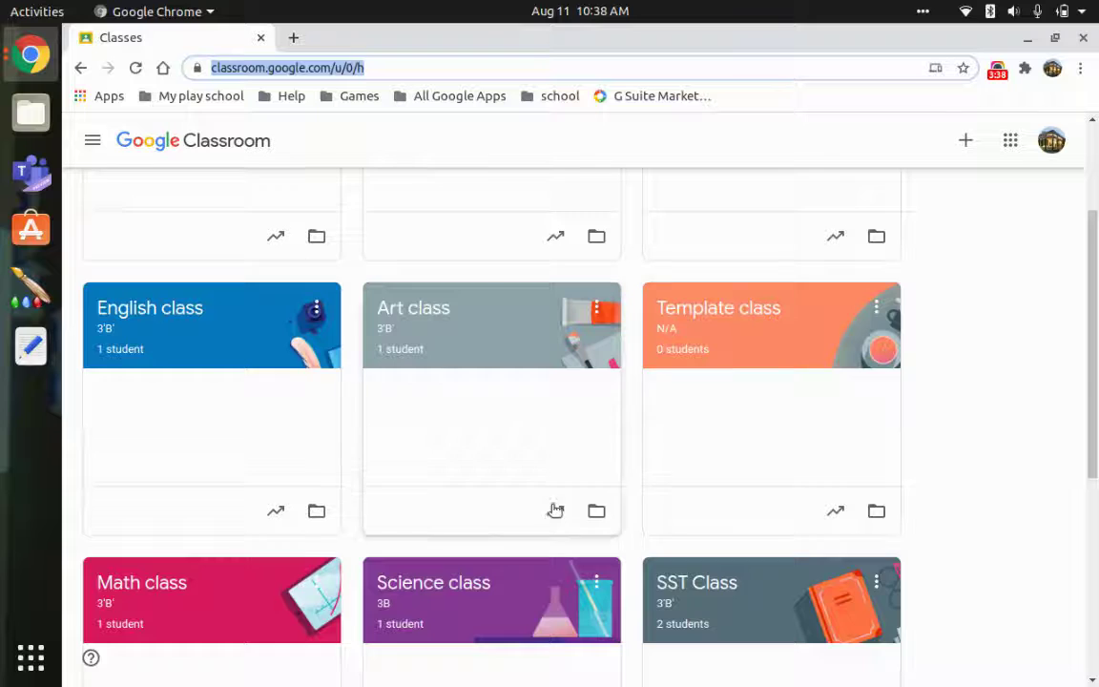
{"action": "scroll", "coordinate": [567, 523], "scroll_direction": "down", "scroll_amount": 5}
{"action": "scroll", "coordinate": [591, 511], "scroll_direction": "up", "scroll_amount": 7}
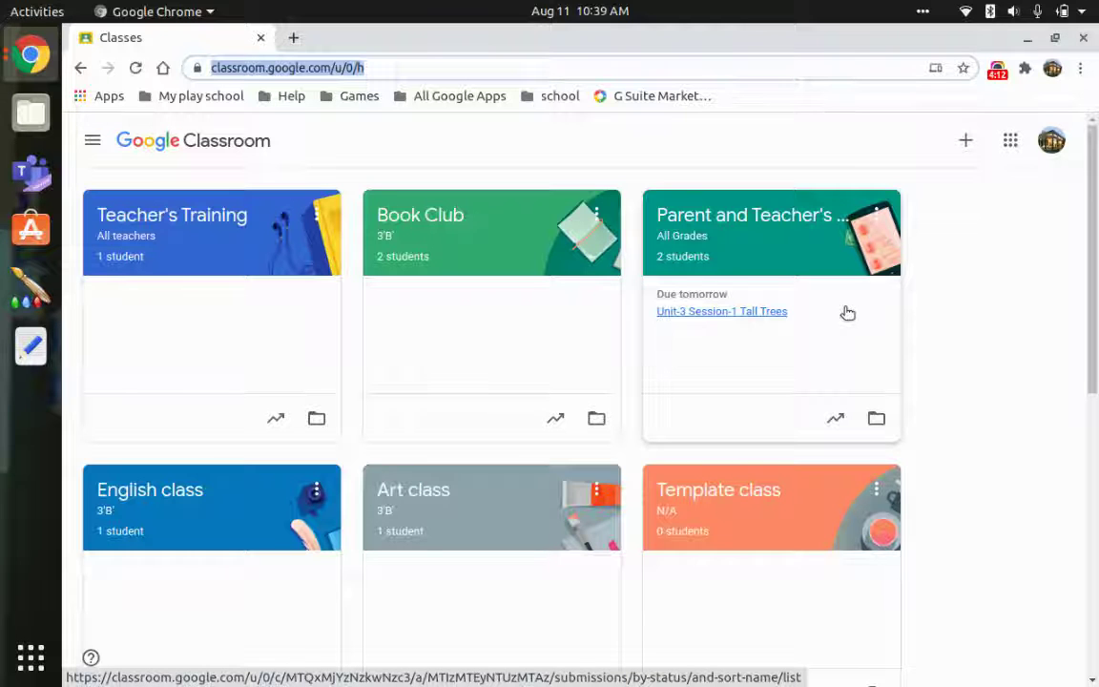
{"action": "scroll", "coordinate": [534, 334], "scroll_direction": "down", "scroll_amount": 5}
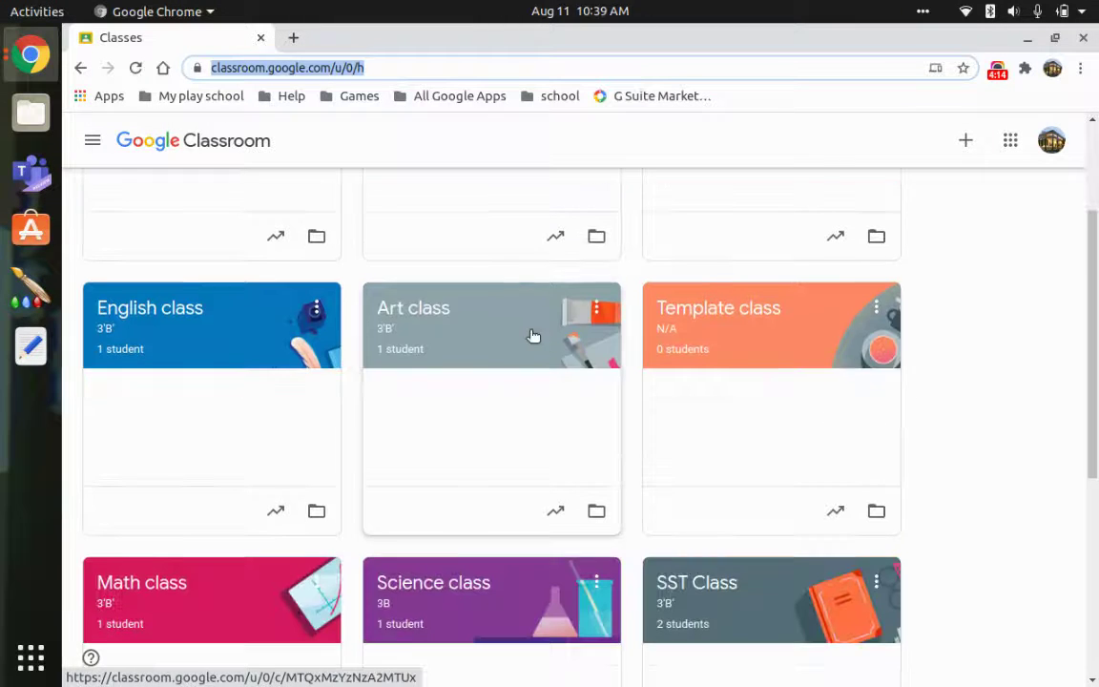
{"action": "scroll", "coordinate": [474, 331], "scroll_direction": "up", "scroll_amount": 5}
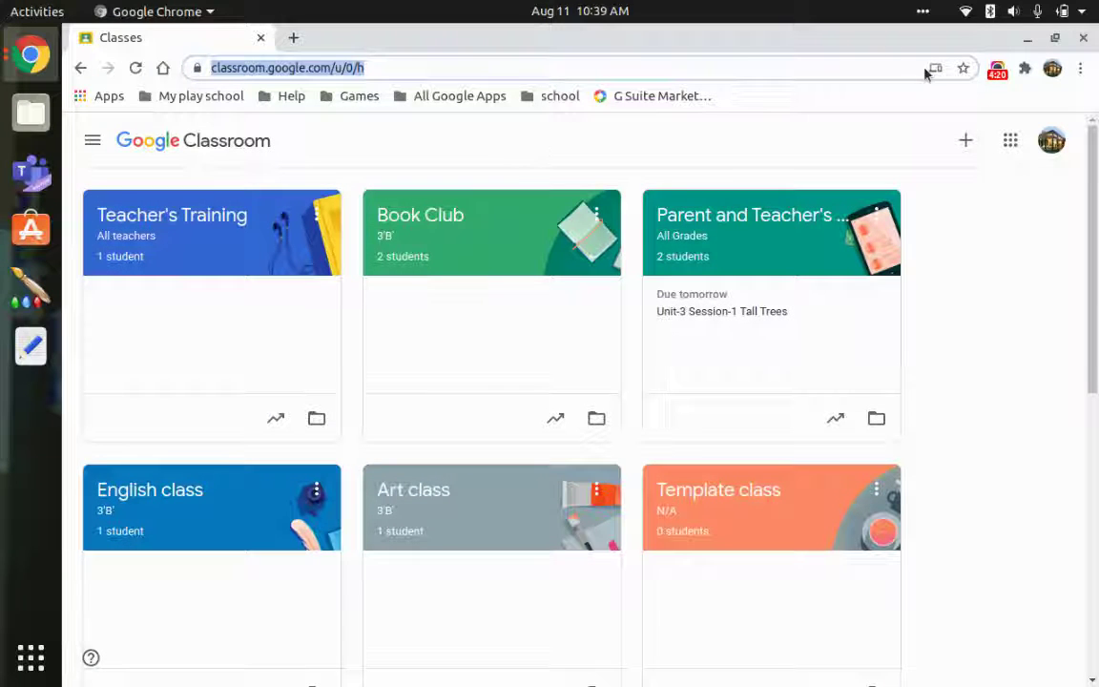
- Start creating a new class named "Singing class" with the section 3'B'
{"action": "left_click", "coordinate": [965, 143]}
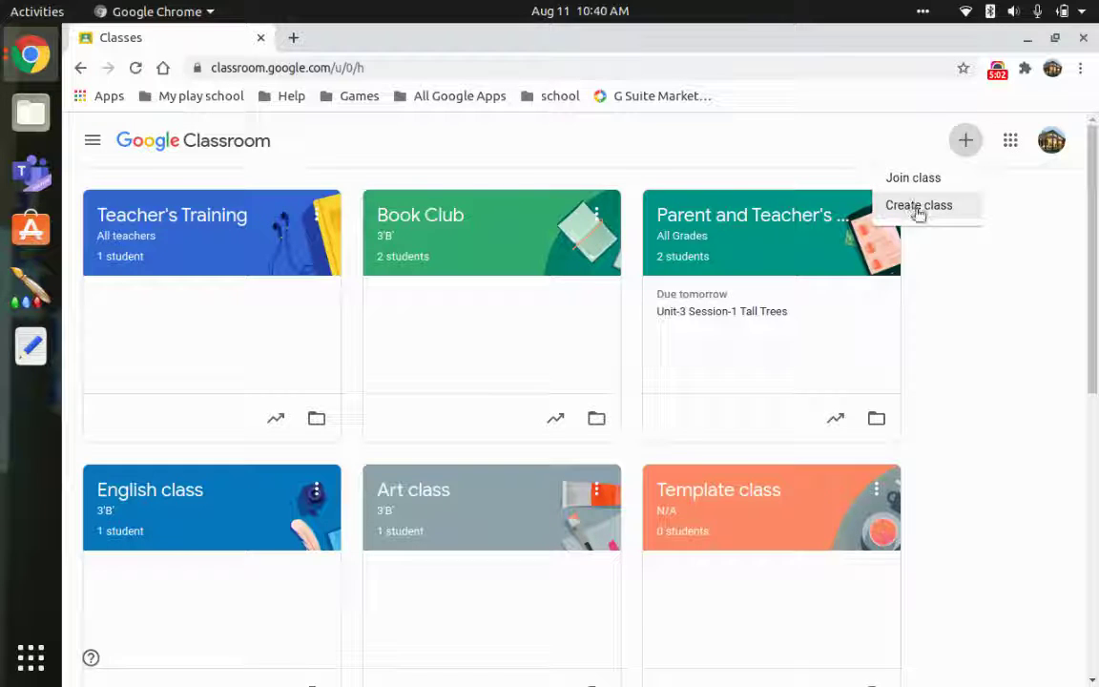
{"action": "left_click", "coordinate": [932, 208]}
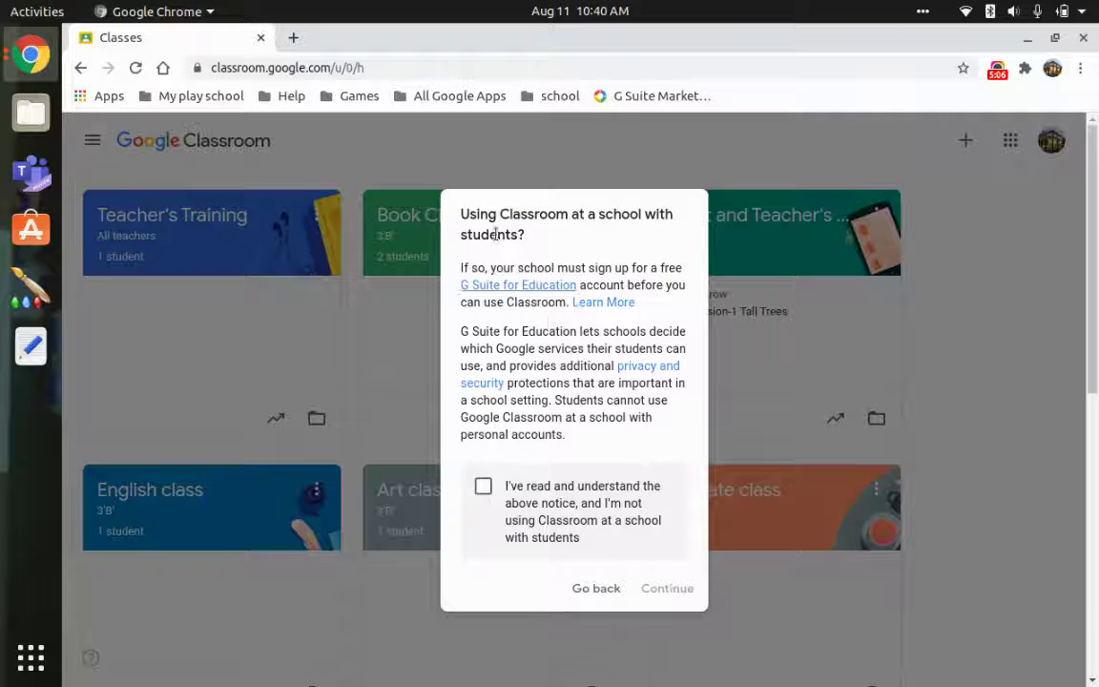
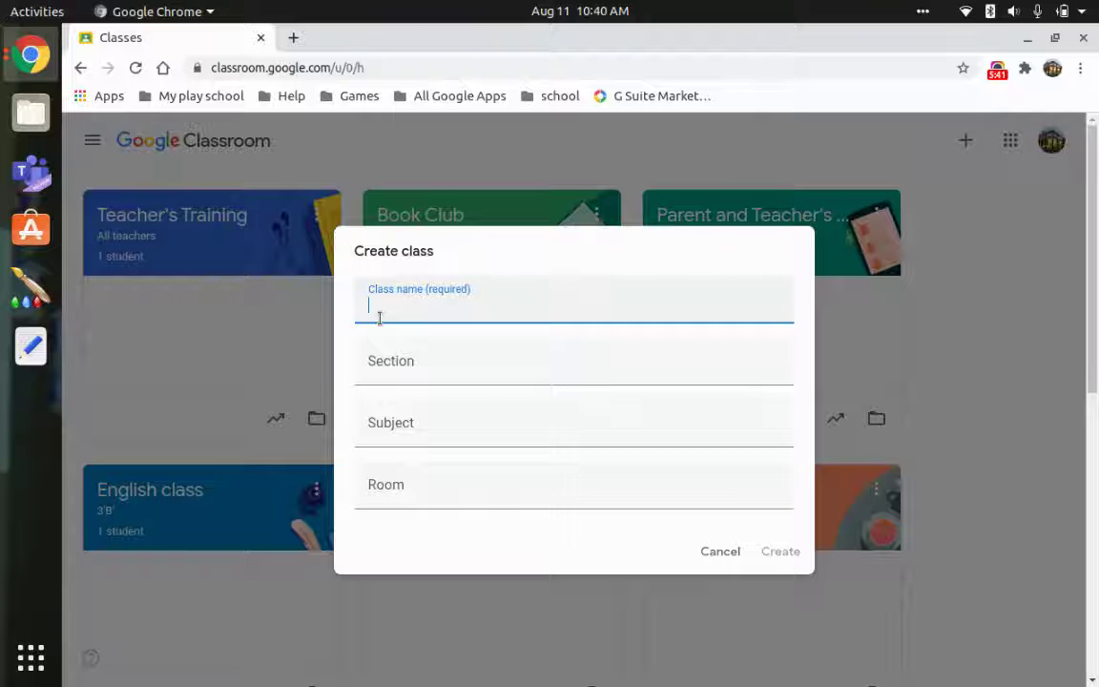
{"action": "type", "text": "Singu"}
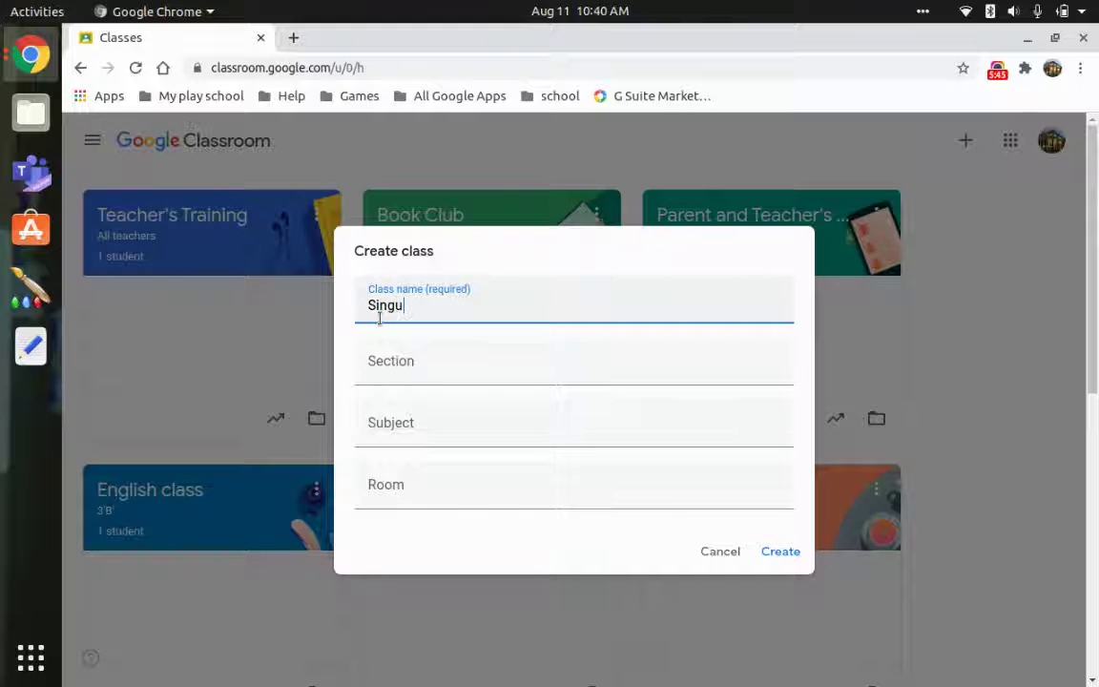
{"action": "key", "text": "BackSpace"}
{"action": "type", "text": "ing class"}
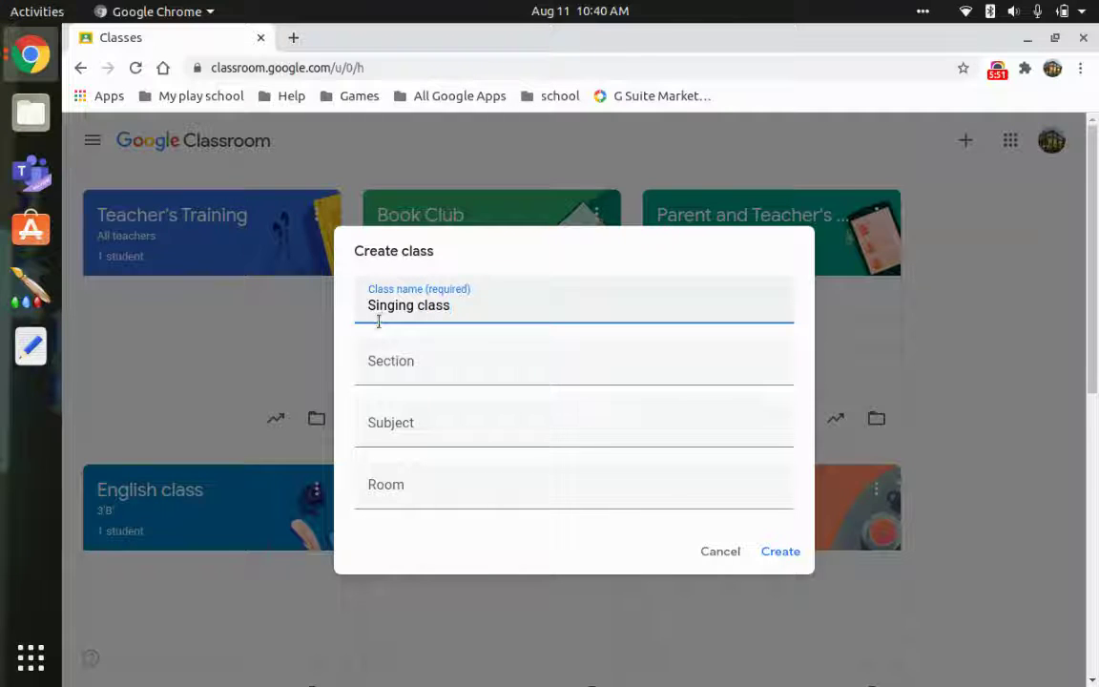
{"action": "left_click", "coordinate": [432, 361]}
{"action": "type", "text": "3'B"}
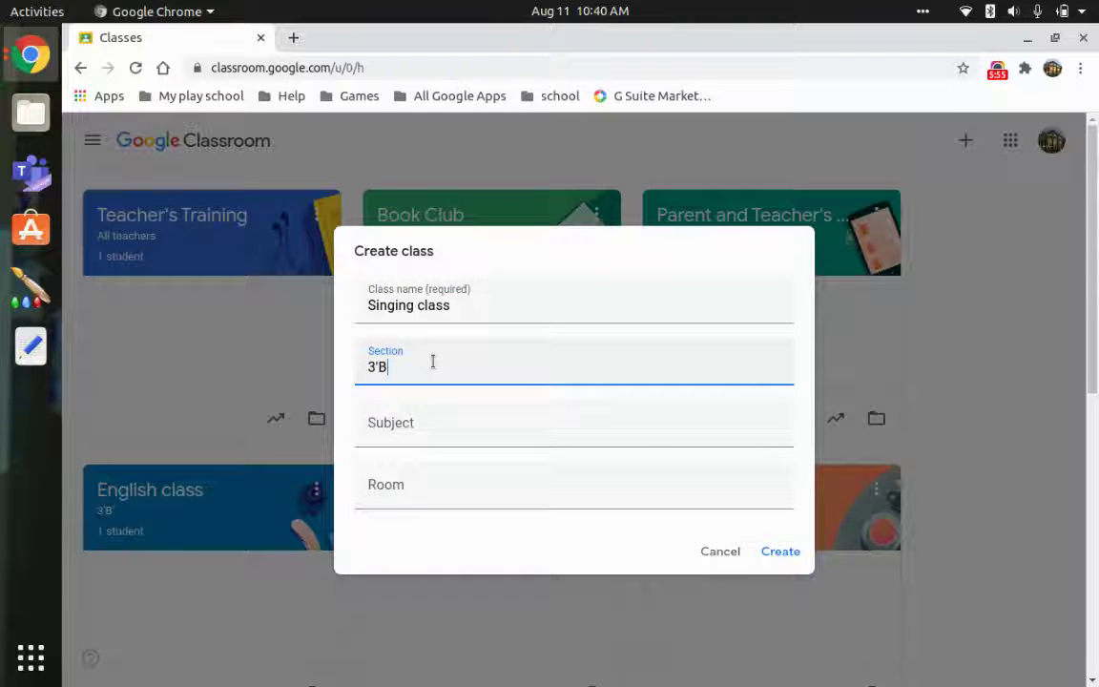
- Set the new class's subject to Singing and its room to 11, and create the class
{"action": "left_click", "coordinate": [428, 424]}
{"action": "type", "text": "S"}
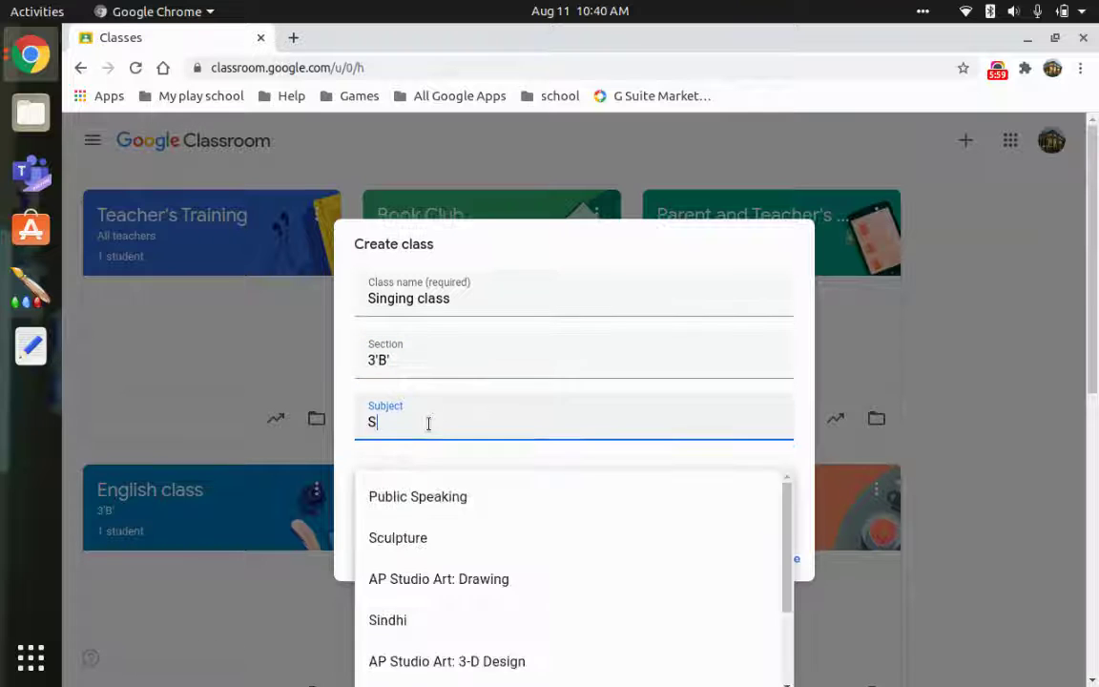
{"action": "type", "text": "inging"}
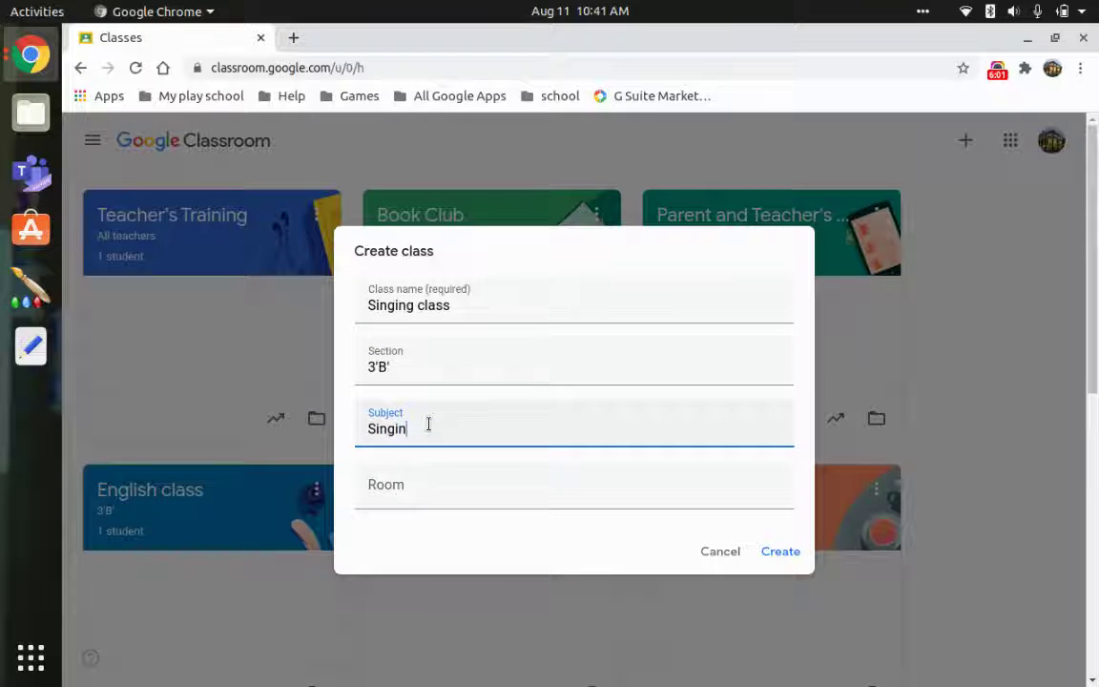
{"action": "left_click", "coordinate": [409, 493]}
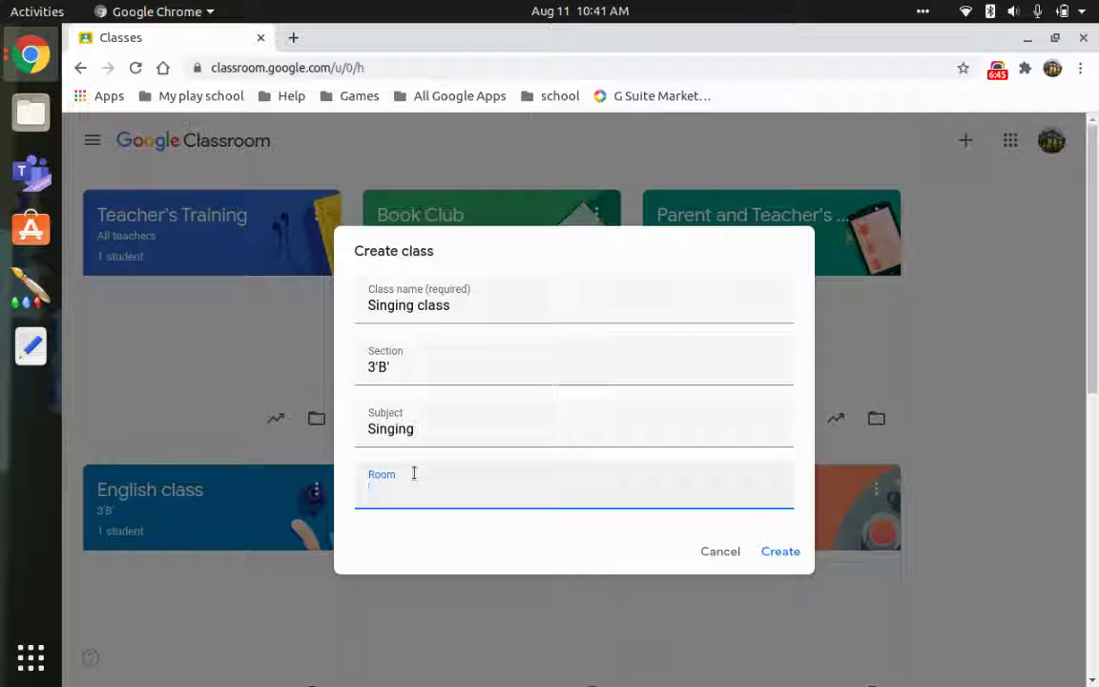
{"action": "type", "text": "34"}
{"action": "key", "text": "BackSpace"}
{"action": "key", "text": "BackSpace"}
{"action": "type", "text": "11"}
{"action": "left_click", "coordinate": [784, 552]}
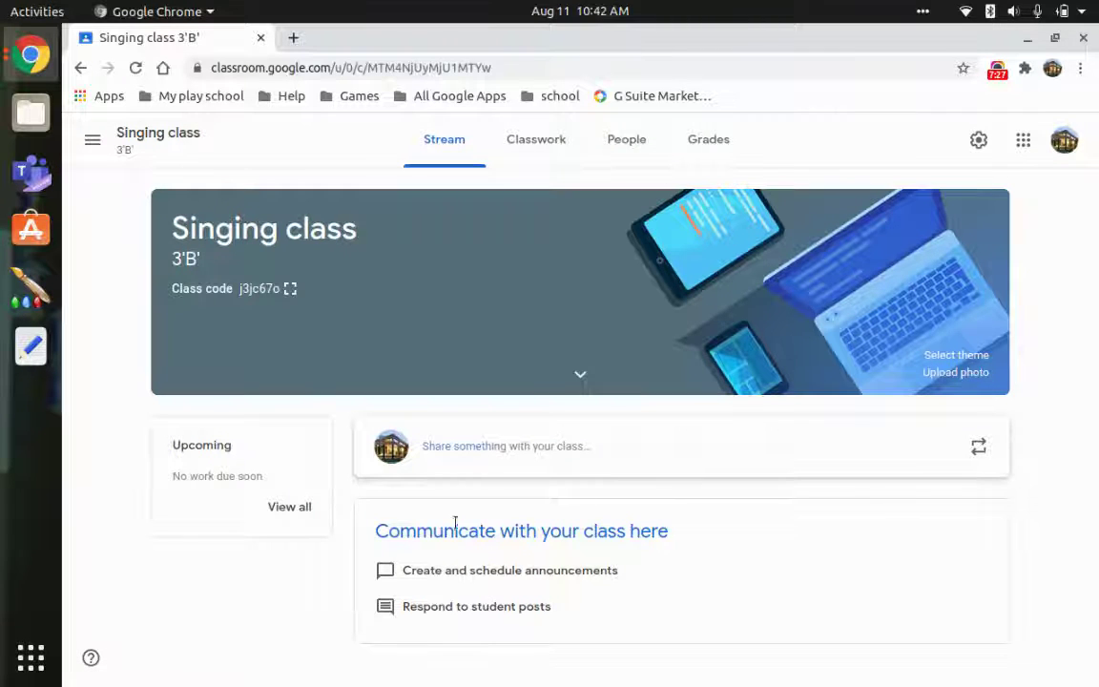
- Return from the new Singing class to the Classes overview
{"action": "left_click", "coordinate": [93, 140]}
{"action": "left_click", "coordinate": [187, 159]}
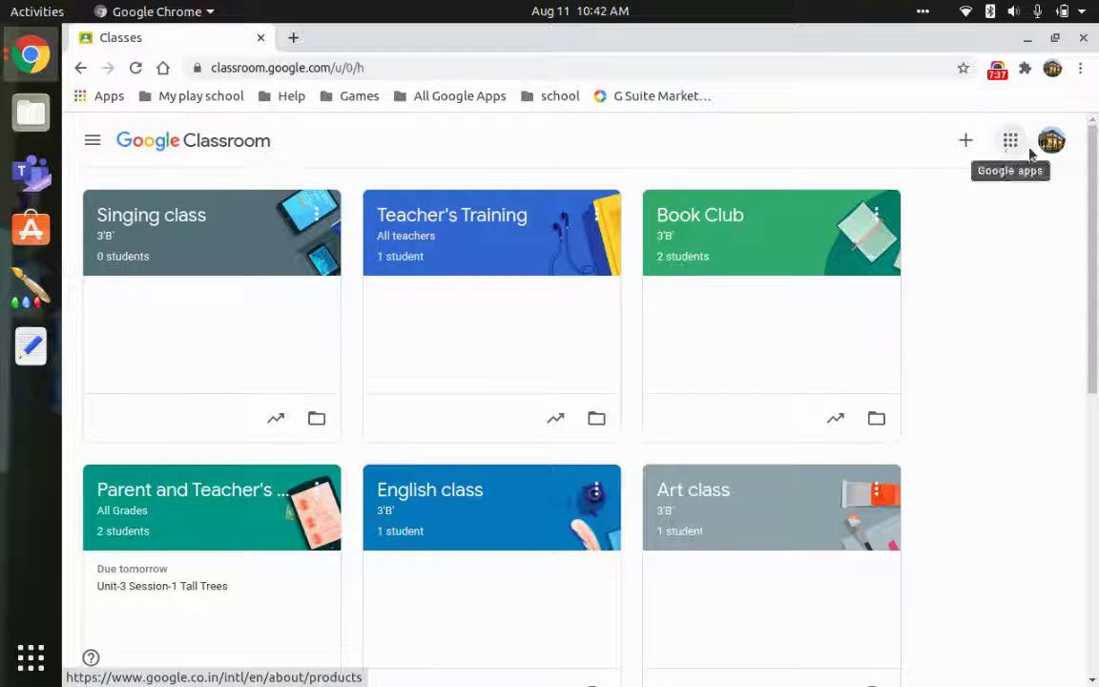
- Examine the navigation entries of the main menu and the class cards on the Classes overview
{"action": "left_click", "coordinate": [94, 144]}
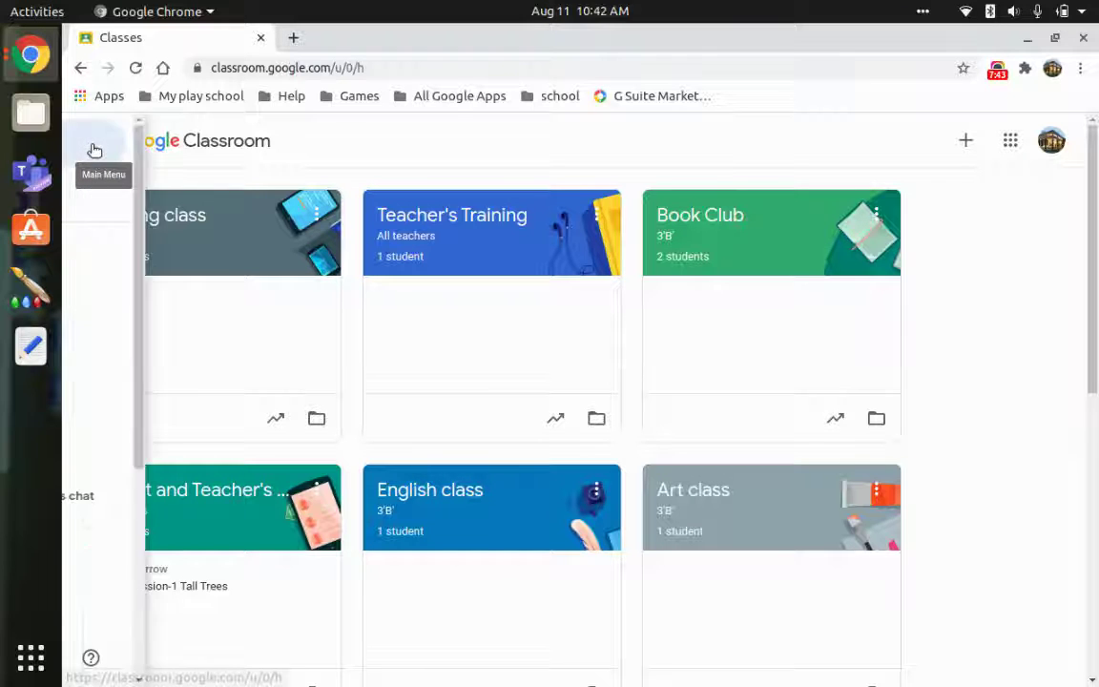
{"action": "scroll", "coordinate": [143, 535], "scroll_direction": "down", "scroll_amount": 4}
{"action": "scroll", "coordinate": [176, 553], "scroll_direction": "up", "scroll_amount": 4}
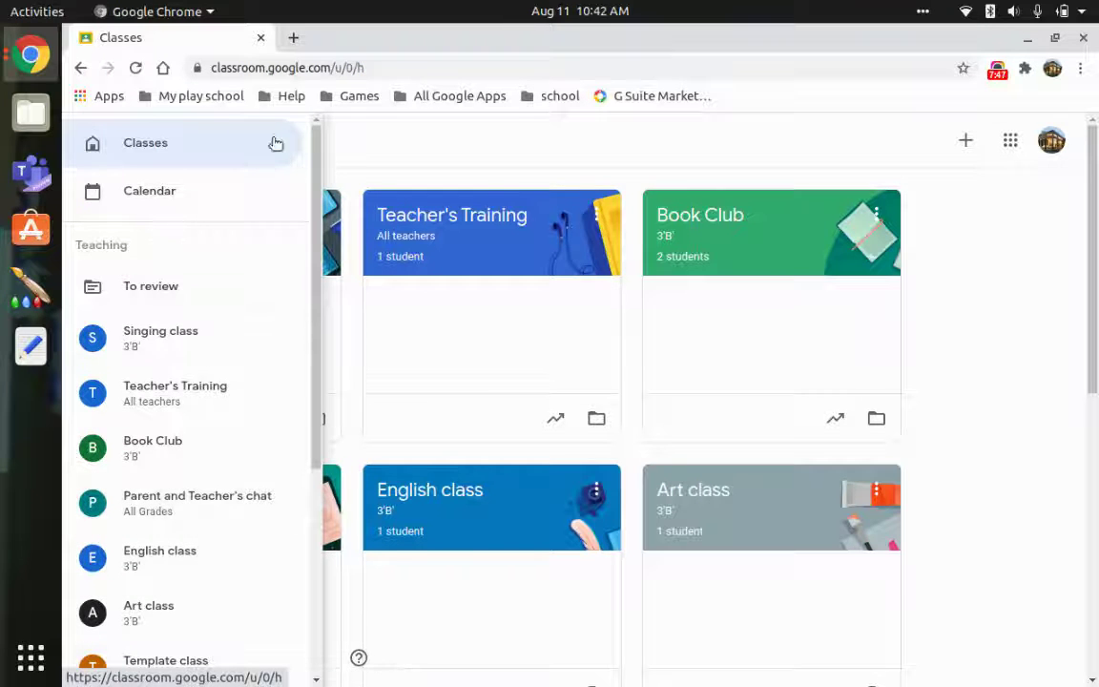
{"action": "left_click", "coordinate": [150, 146]}
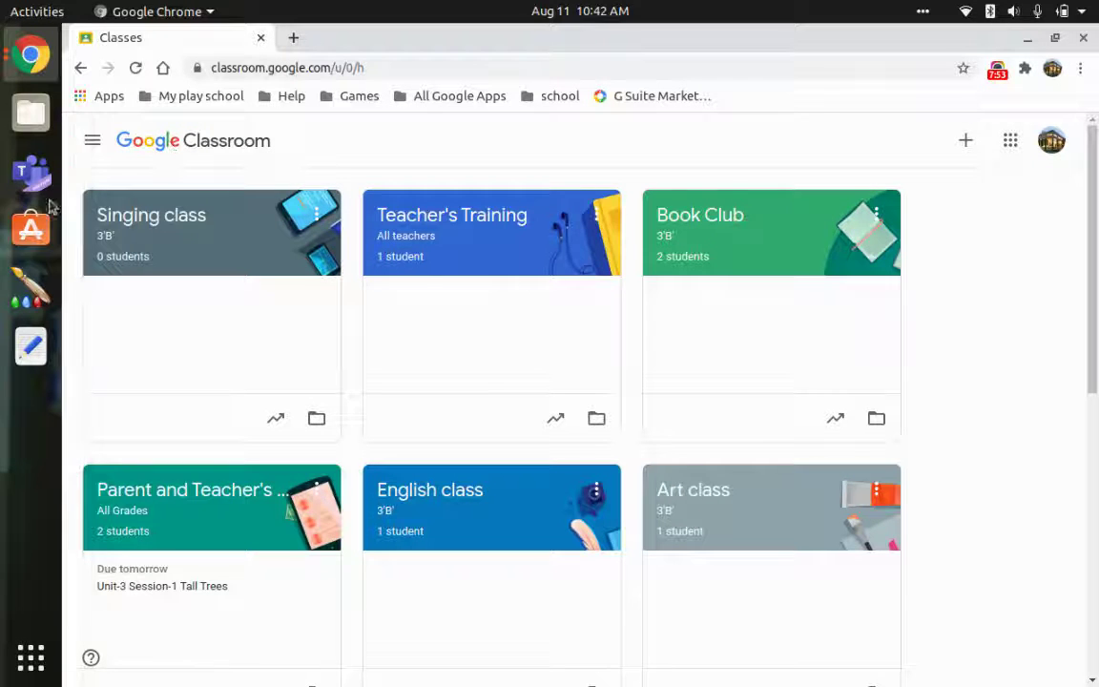
{"action": "scroll", "coordinate": [463, 603], "scroll_direction": "down", "scroll_amount": 3}
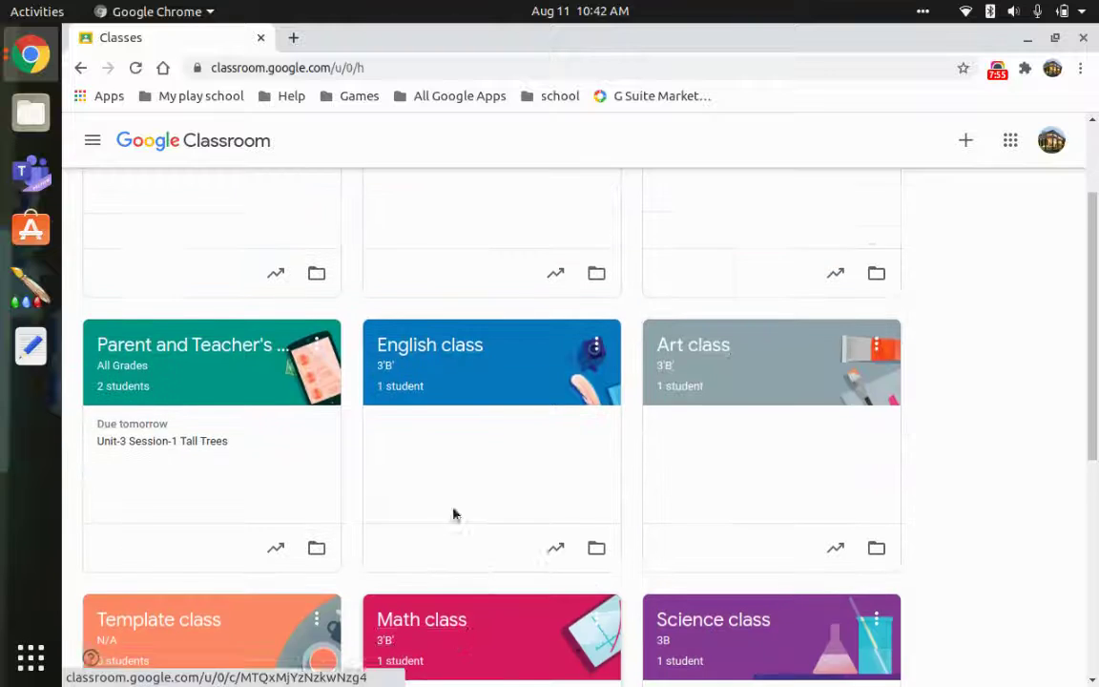
{"action": "scroll", "coordinate": [454, 521], "scroll_direction": "up", "scroll_amount": 3}
{"action": "right_click", "coordinate": [456, 531]}
{"action": "left_click", "coordinate": [974, 339]}
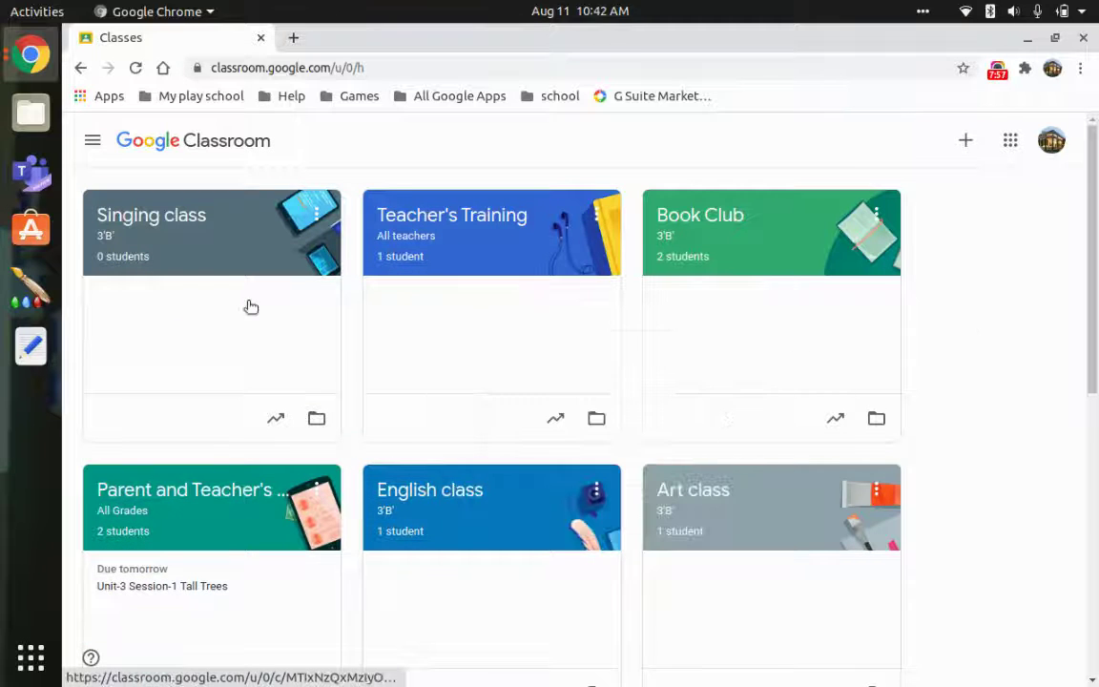
- Open the class calendar, view the week of Aug 16 - Aug 22, 2020, and return to the week of Aug 9
{"action": "left_click", "coordinate": [93, 141]}
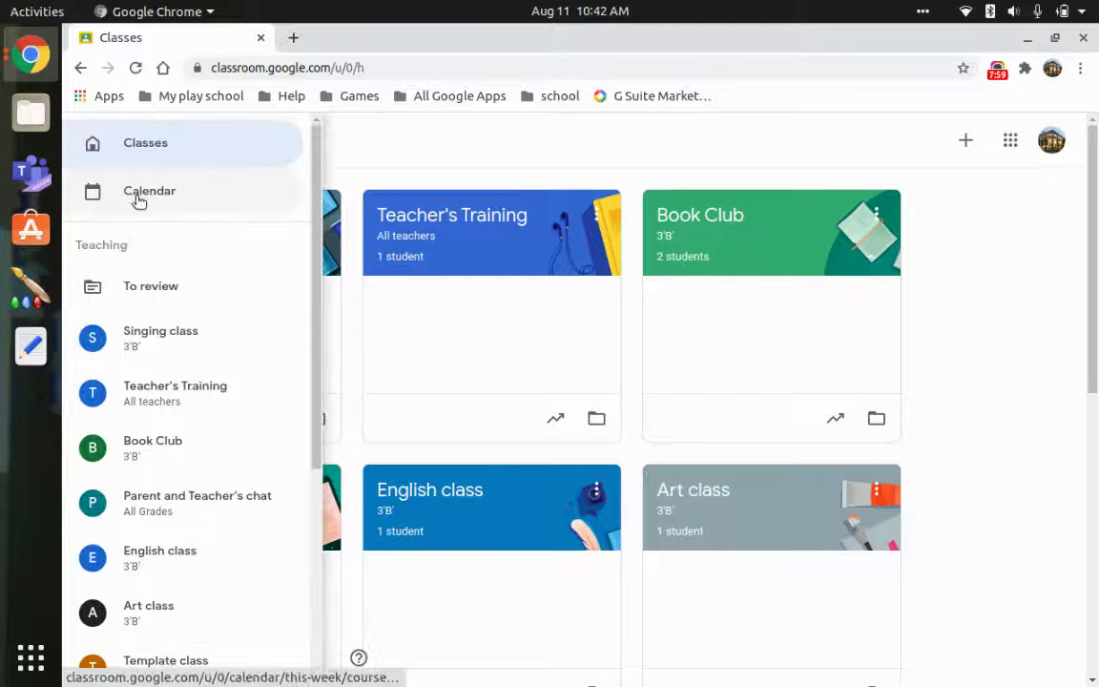
{"action": "left_click", "coordinate": [140, 199]}
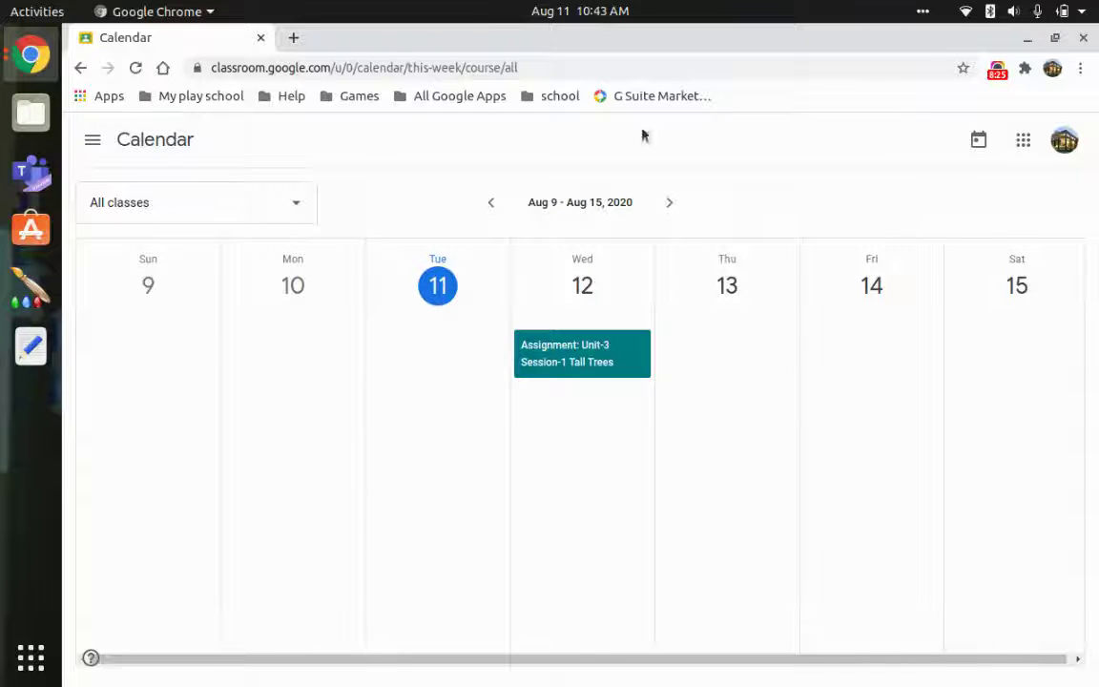
{"action": "left_click", "coordinate": [669, 203]}
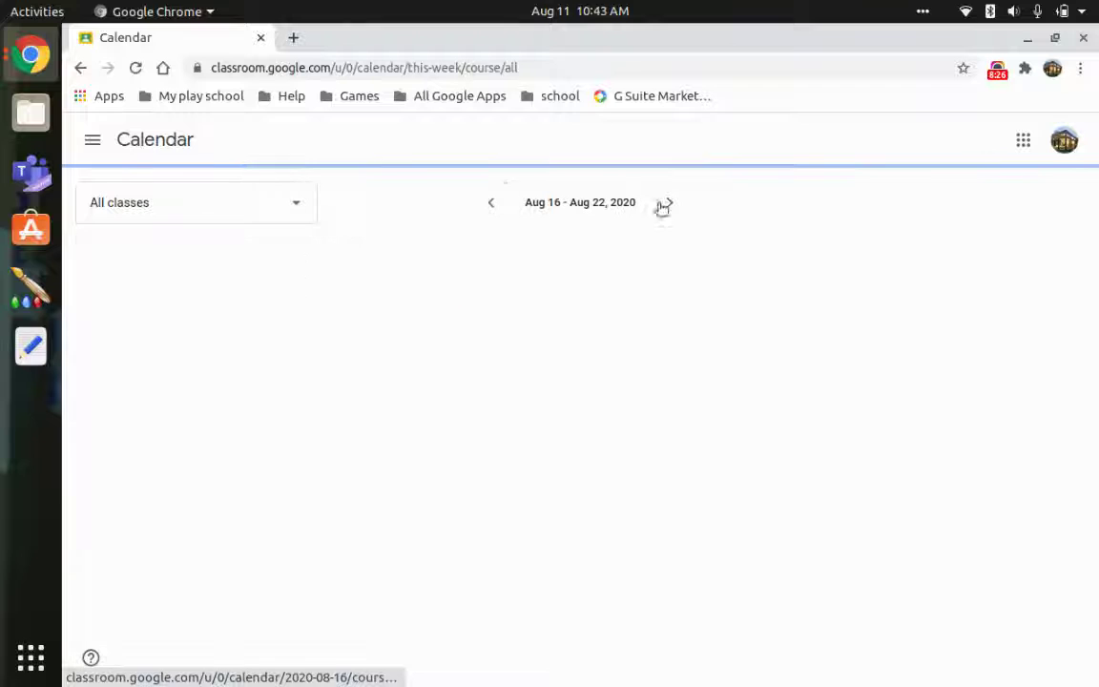
{"action": "left_click", "coordinate": [490, 204]}
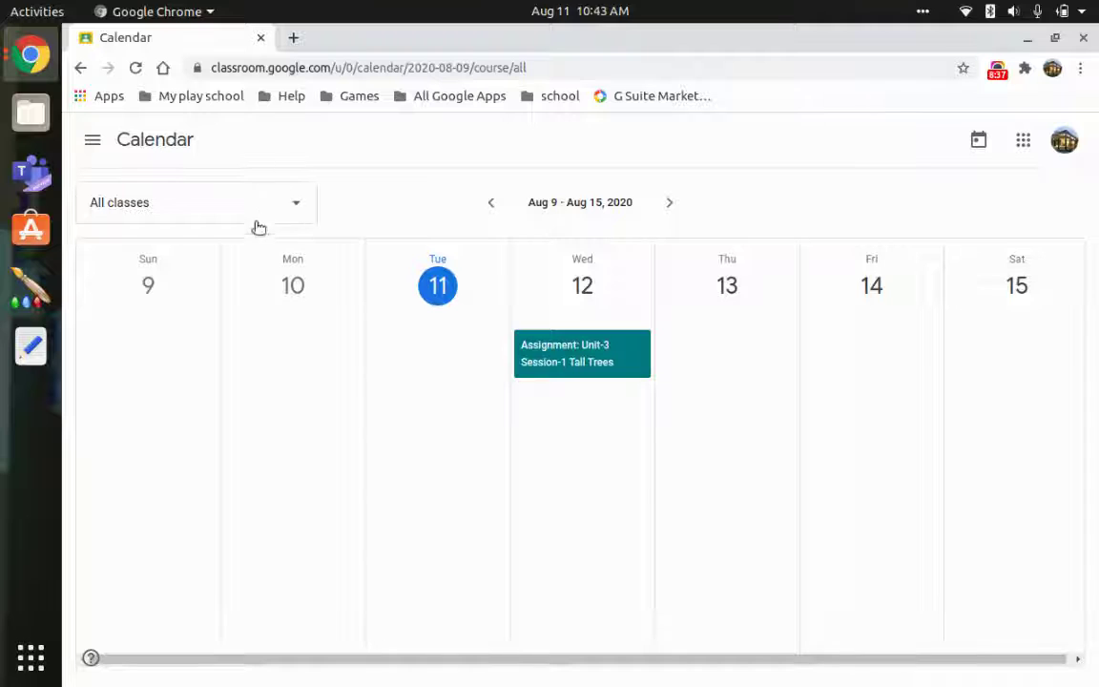
- Look through the calendar's class filter options and filter the calendar to show only the Singing class
{"action": "left_click", "coordinate": [282, 204]}
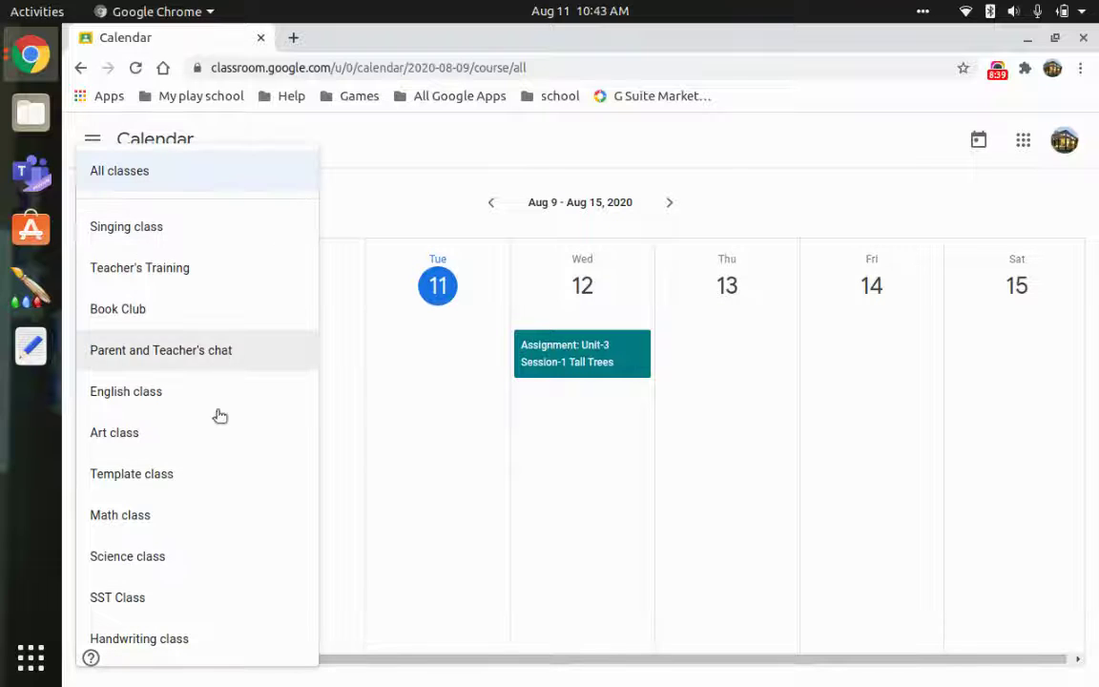
{"action": "left_click", "coordinate": [363, 325]}
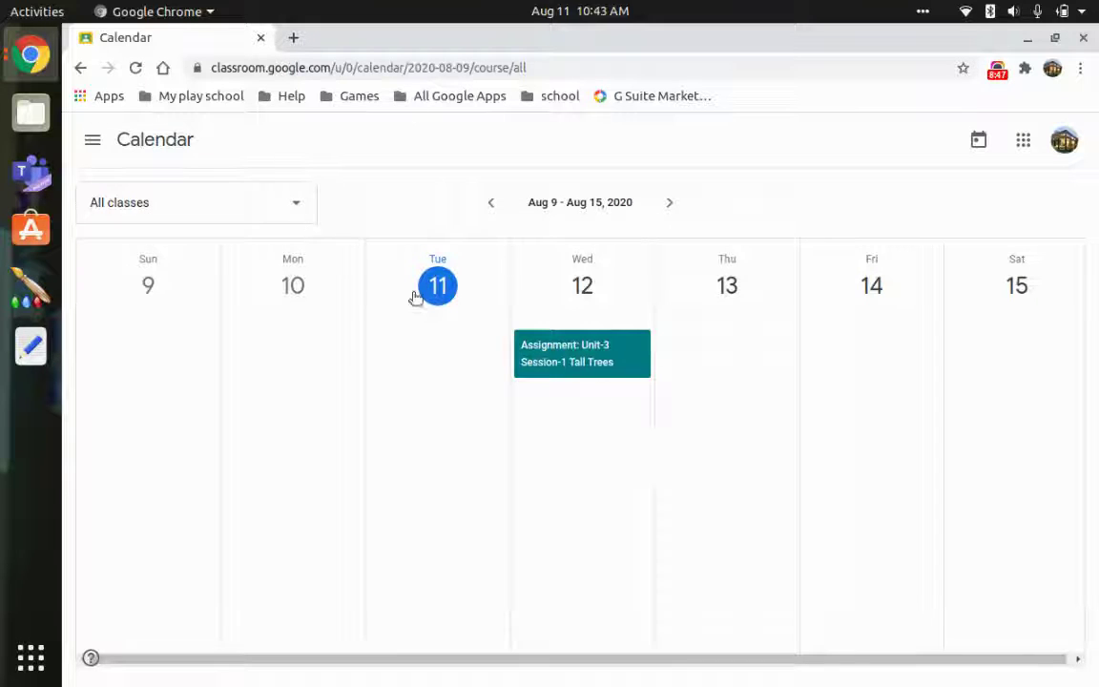
{"action": "left_click", "coordinate": [233, 214]}
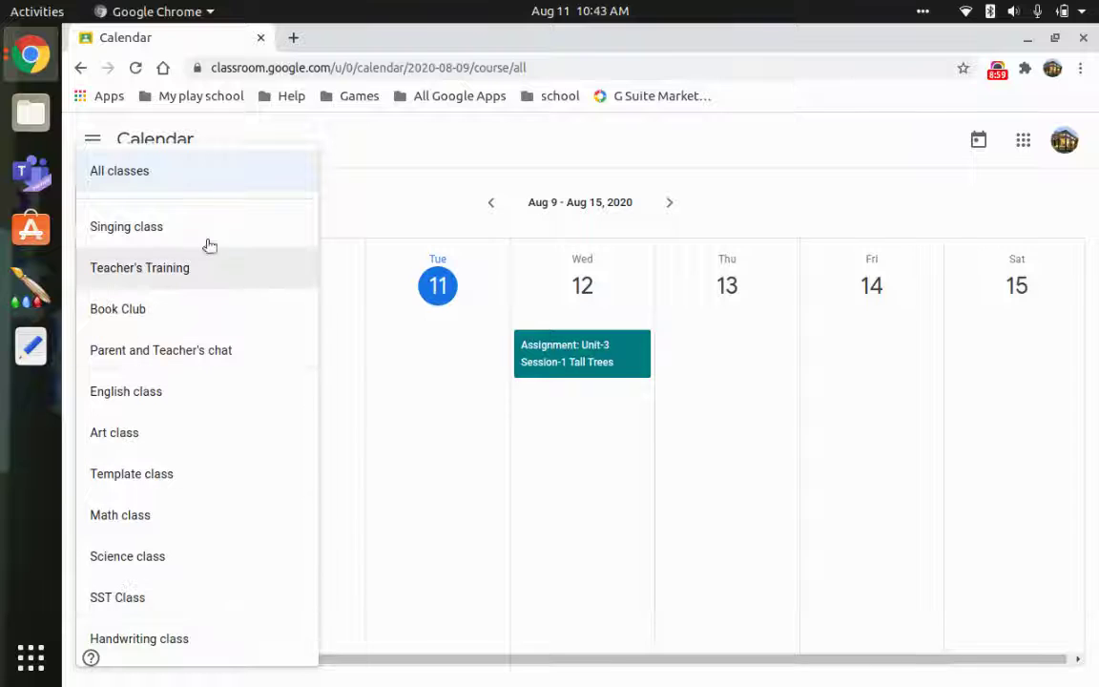
{"action": "left_click", "coordinate": [318, 315]}
{"action": "left_click", "coordinate": [236, 209]}
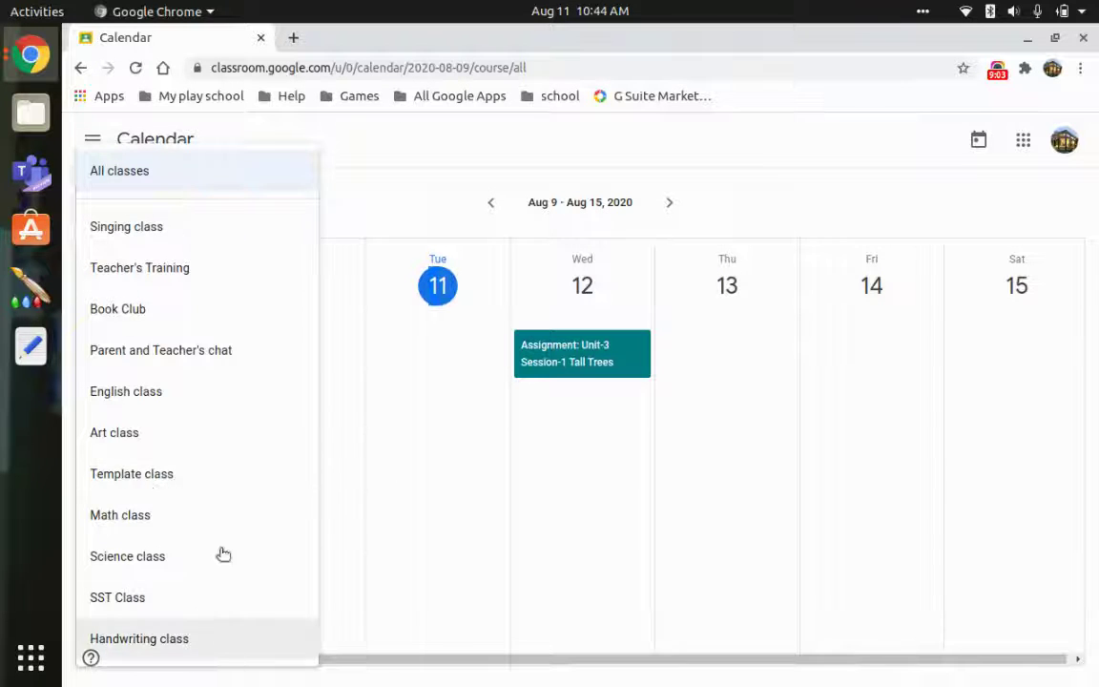
{"action": "left_click", "coordinate": [248, 244]}
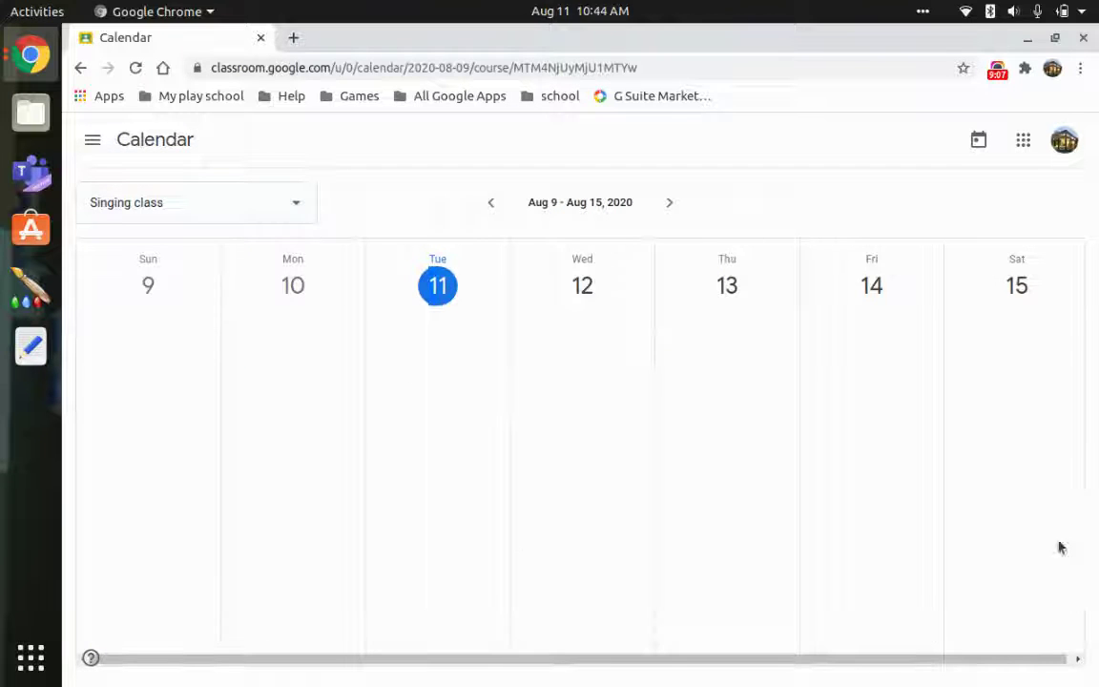
- Reset the calendar filter to all classes and return to the Classes overview
{"action": "left_click", "coordinate": [220, 211]}
{"action": "left_click", "coordinate": [234, 145]}
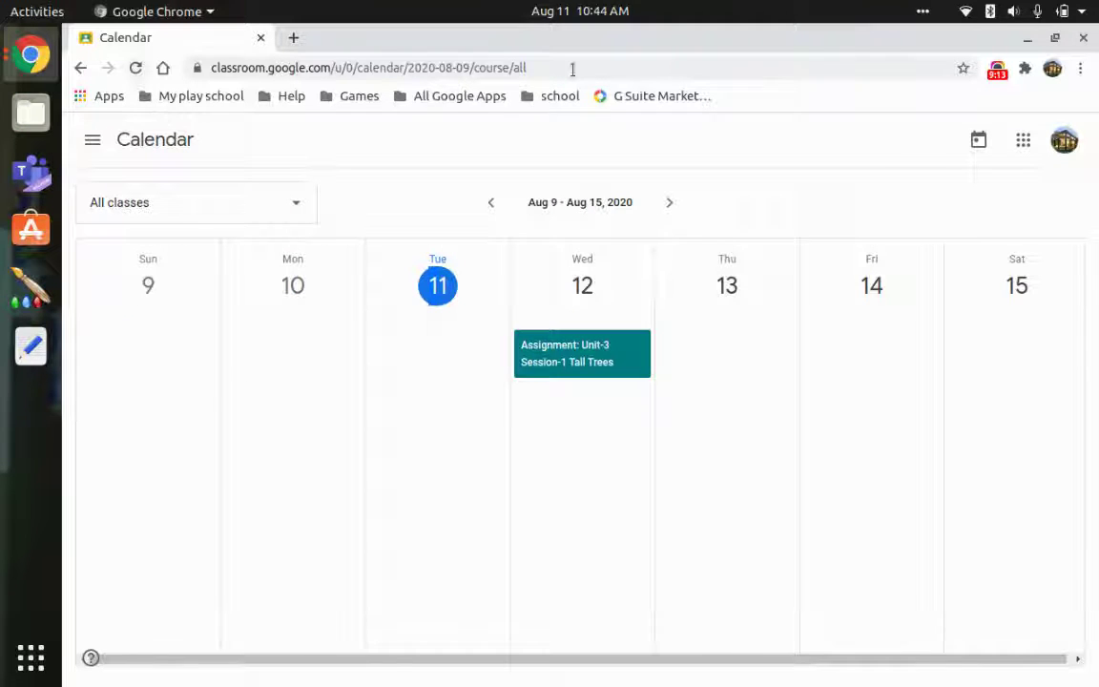
{"action": "left_click", "coordinate": [99, 144]}
{"action": "left_click", "coordinate": [153, 143]}
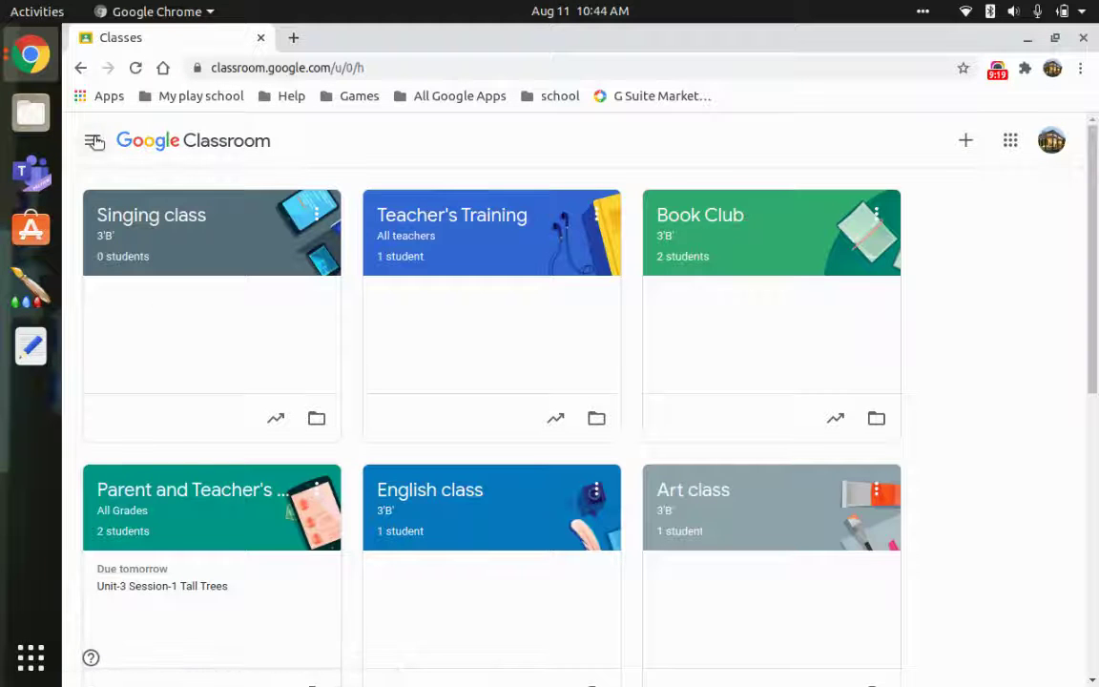
{"action": "left_click", "coordinate": [94, 141]}
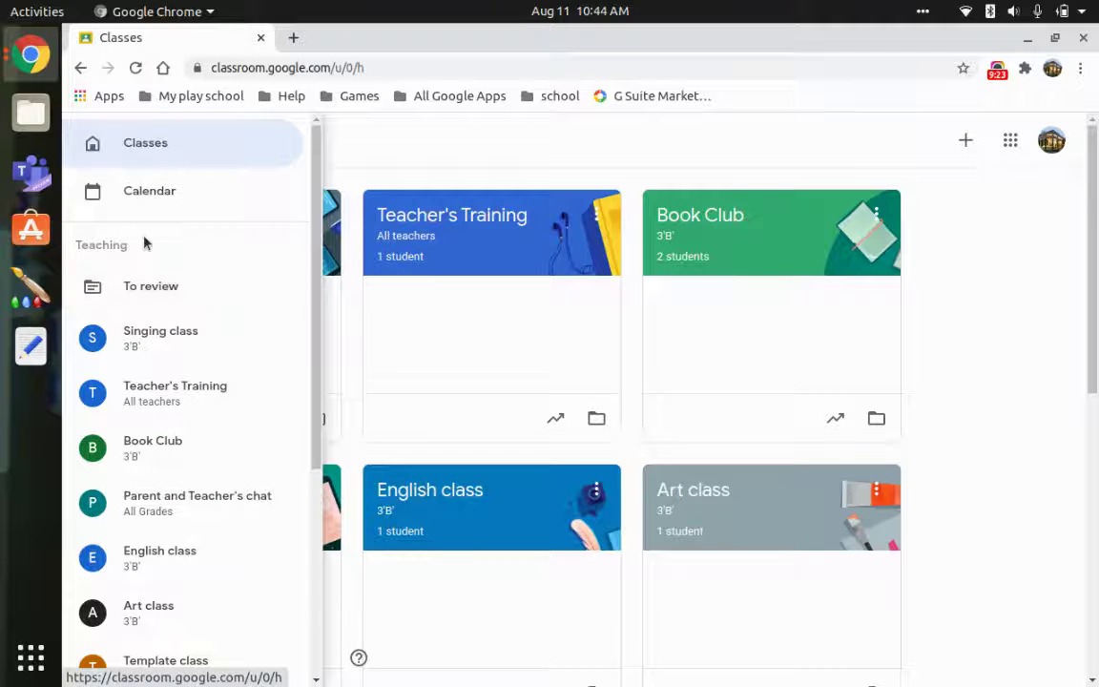
{"action": "left_click_drag", "start_coordinate": [75, 246], "coordinate": [133, 252]}
{"action": "left_click", "coordinate": [244, 271]}
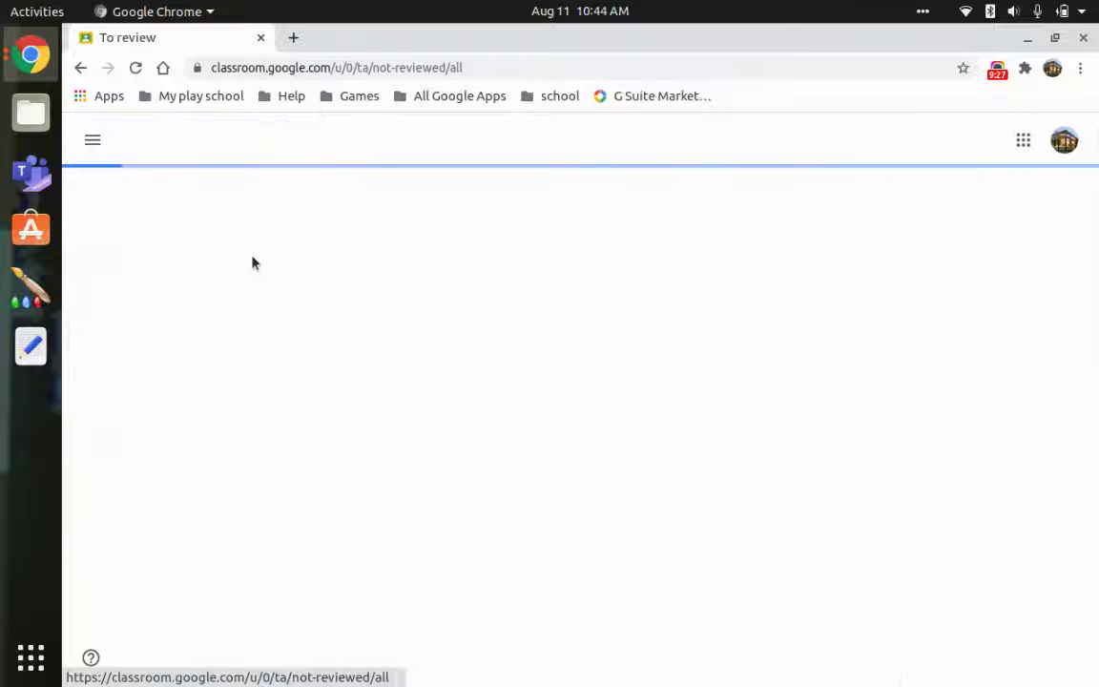
{"action": "left_click", "coordinate": [96, 140]}
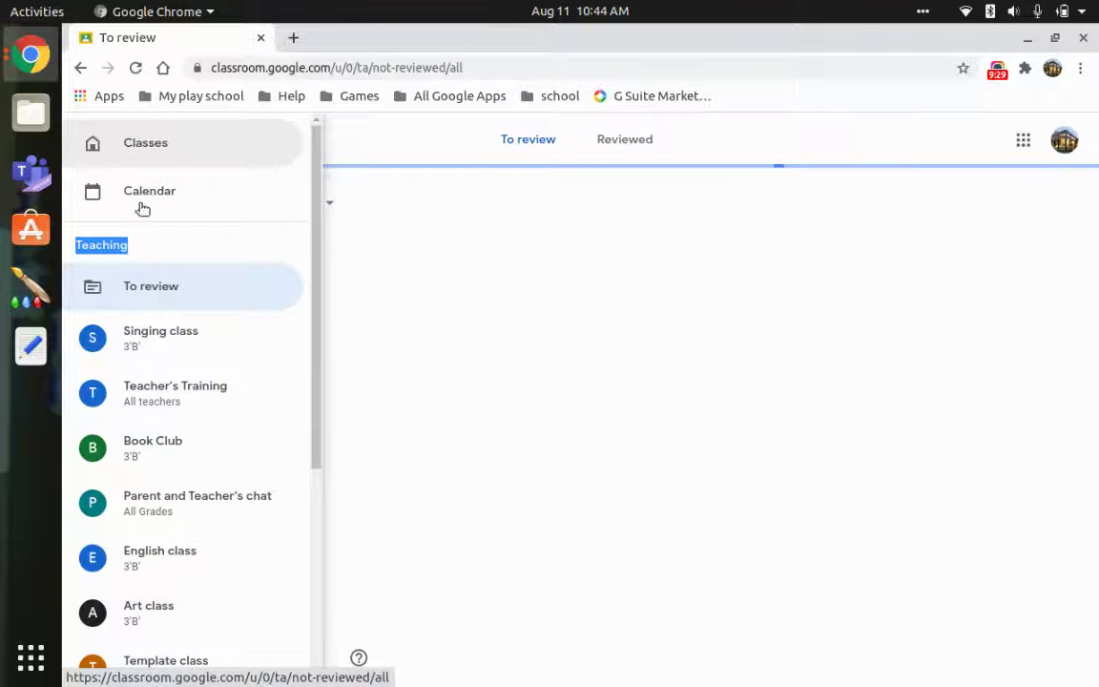
{"action": "left_click", "coordinate": [160, 145]}
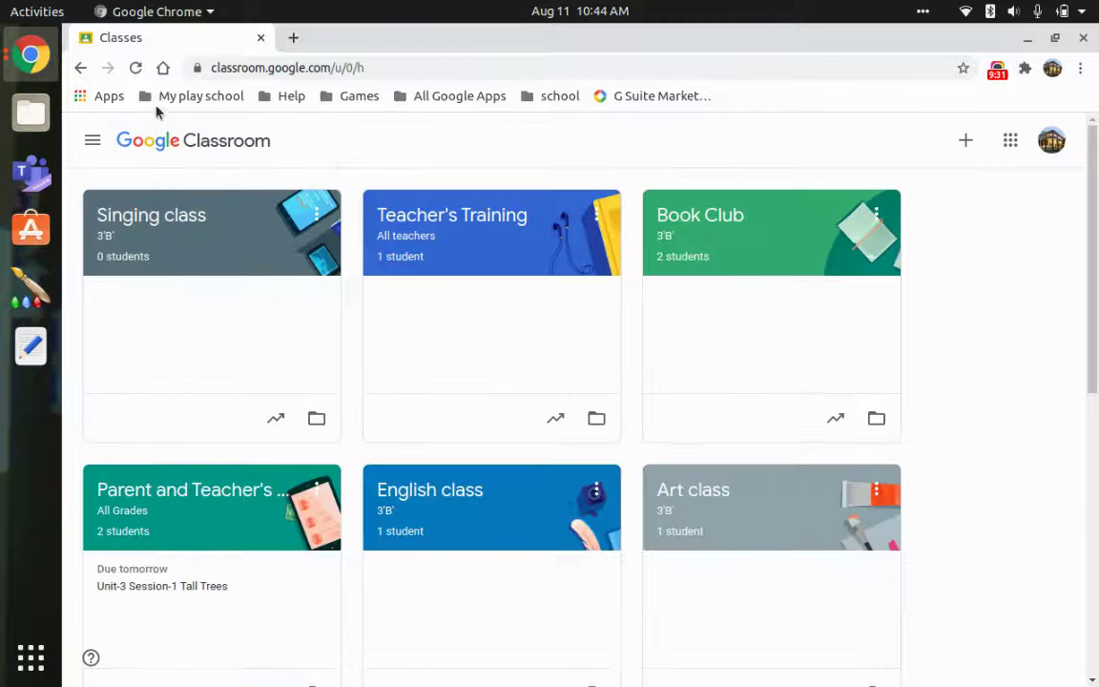
- Look through the classes listed under Teaching in the main menu and open the To review page
{"action": "left_click", "coordinate": [92, 141]}
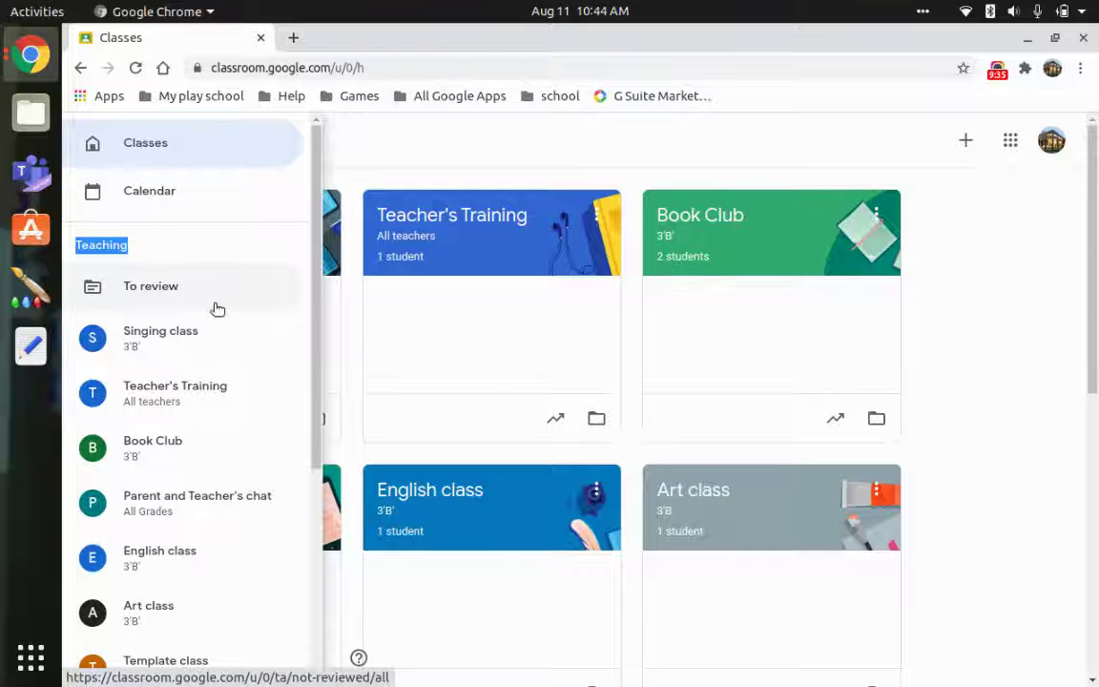
{"action": "scroll", "coordinate": [224, 448], "scroll_direction": "down", "scroll_amount": 3}
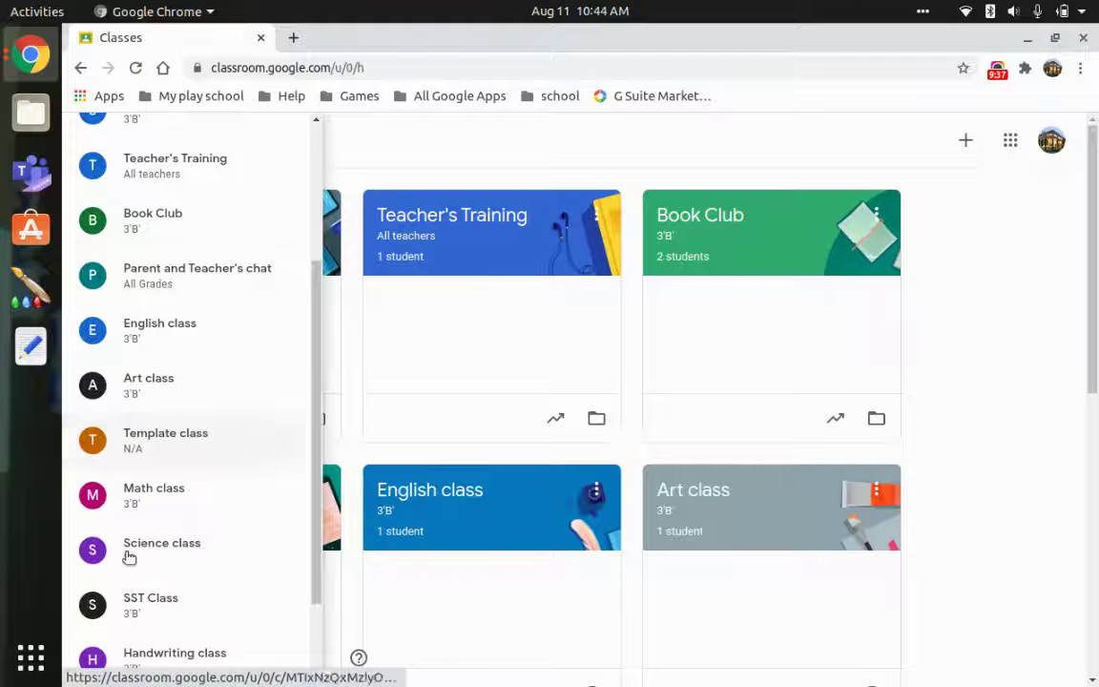
{"action": "scroll", "coordinate": [160, 550], "scroll_direction": "down", "scroll_amount": 2}
{"action": "scroll", "coordinate": [211, 377], "scroll_direction": "up", "scroll_amount": 4}
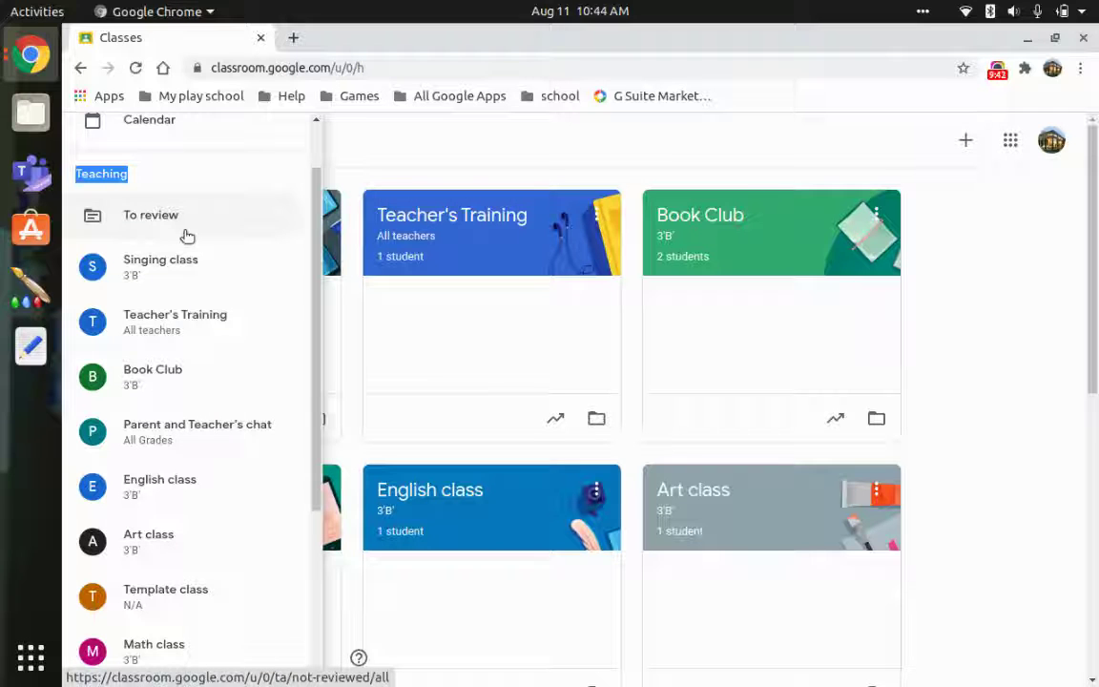
{"action": "scroll", "coordinate": [187, 236], "scroll_direction": "up", "scroll_amount": 1}
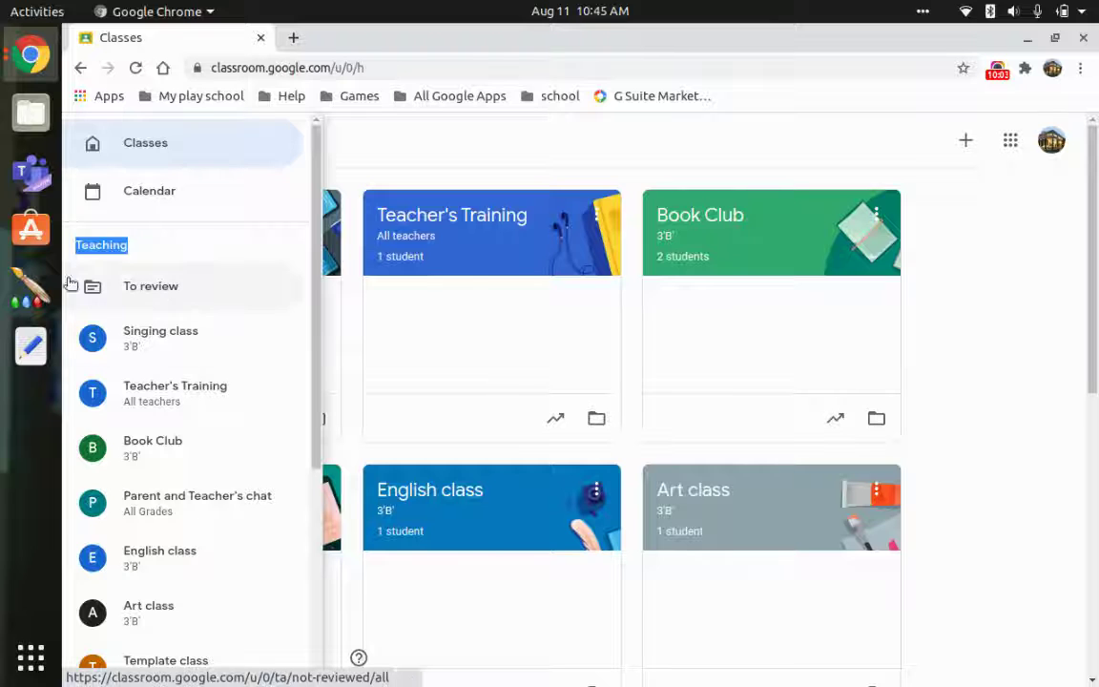
{"action": "left_click_drag", "start_coordinate": [193, 300], "coordinate": [211, 300]}
{"action": "left_click", "coordinate": [215, 301]}
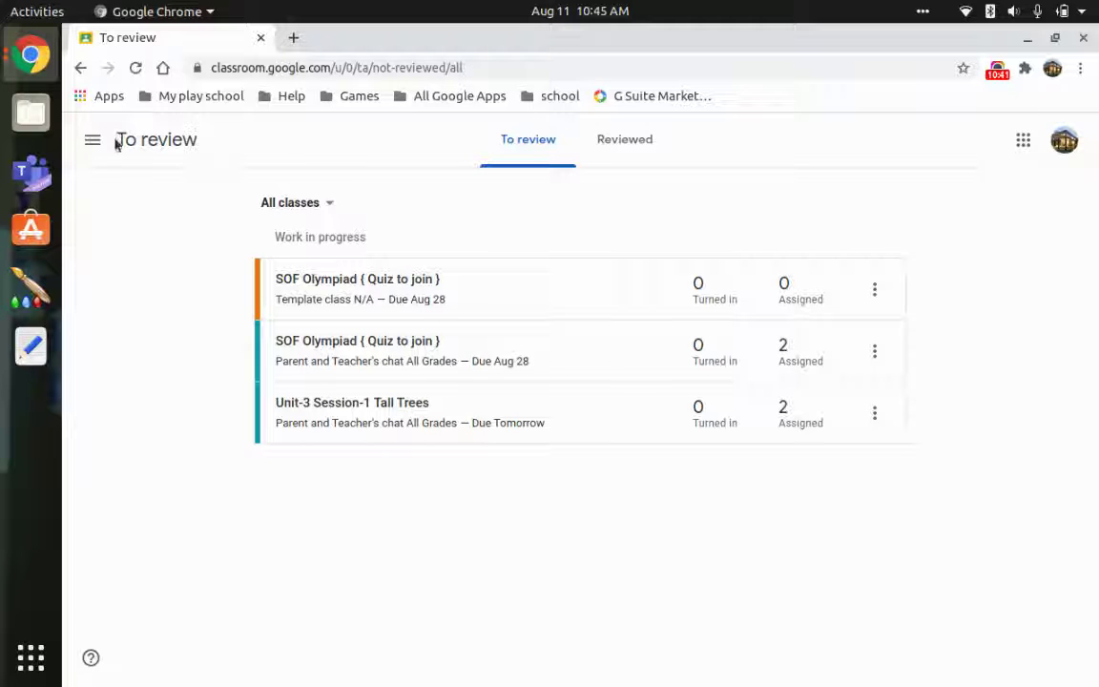
- Examine the class filter options on the To review page, leaving the filter on all classes
{"action": "left_click_drag", "start_coordinate": [168, 124], "coordinate": [207, 141]}
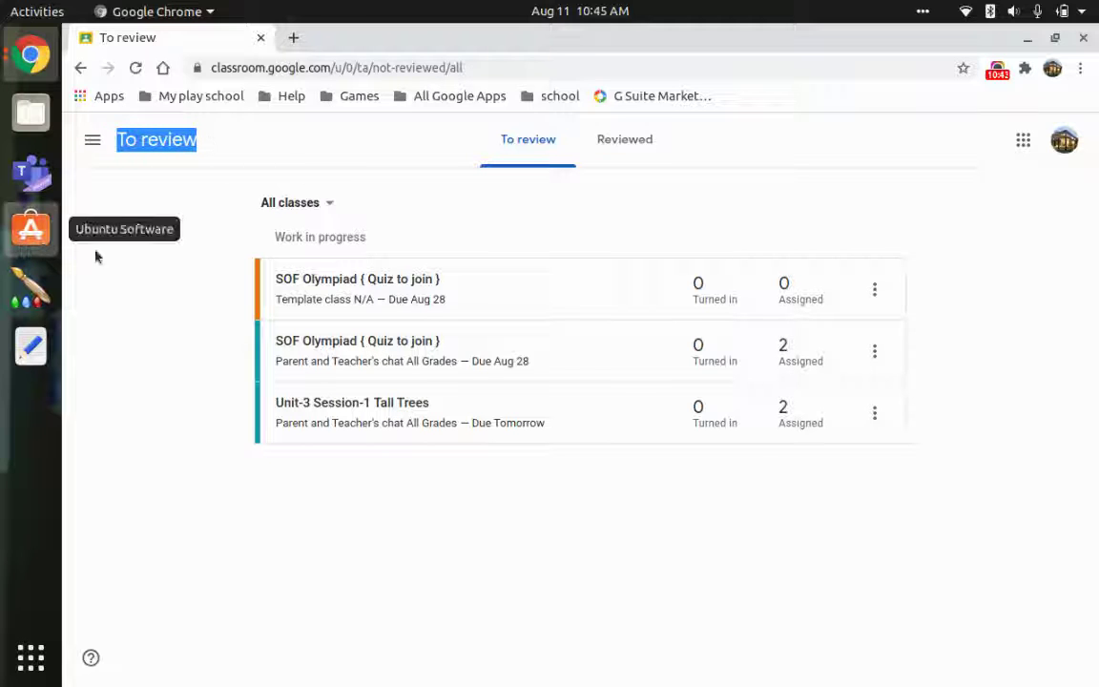
{"action": "left_click", "coordinate": [57, 235]}
{"action": "left_click", "coordinate": [158, 243]}
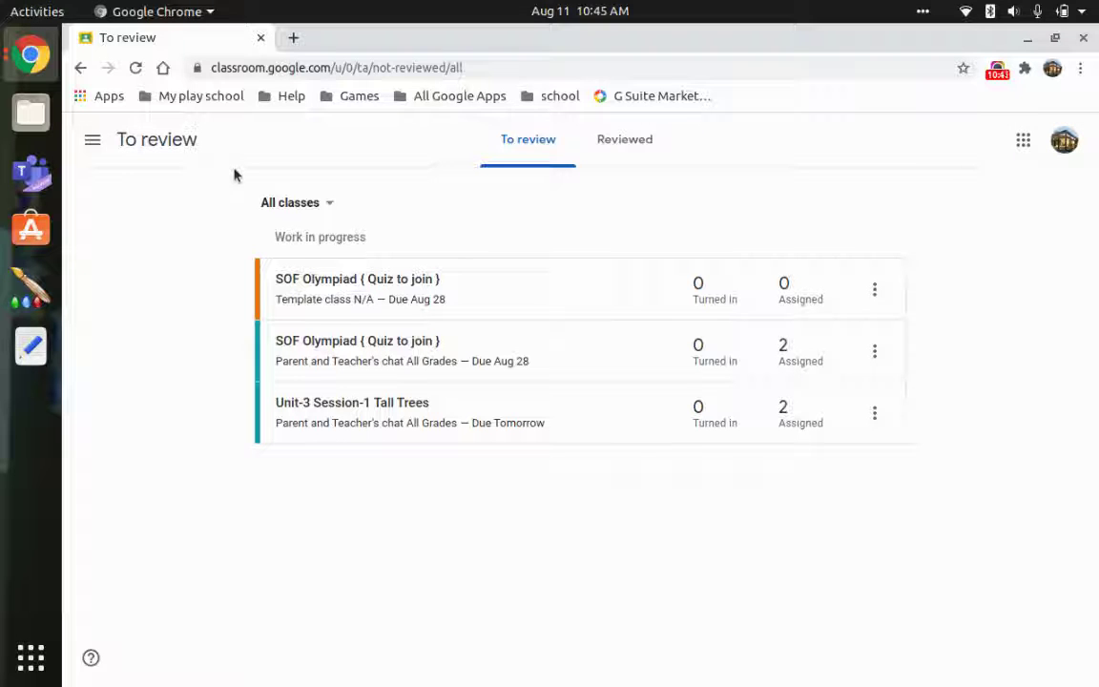
{"action": "left_click", "coordinate": [325, 207]}
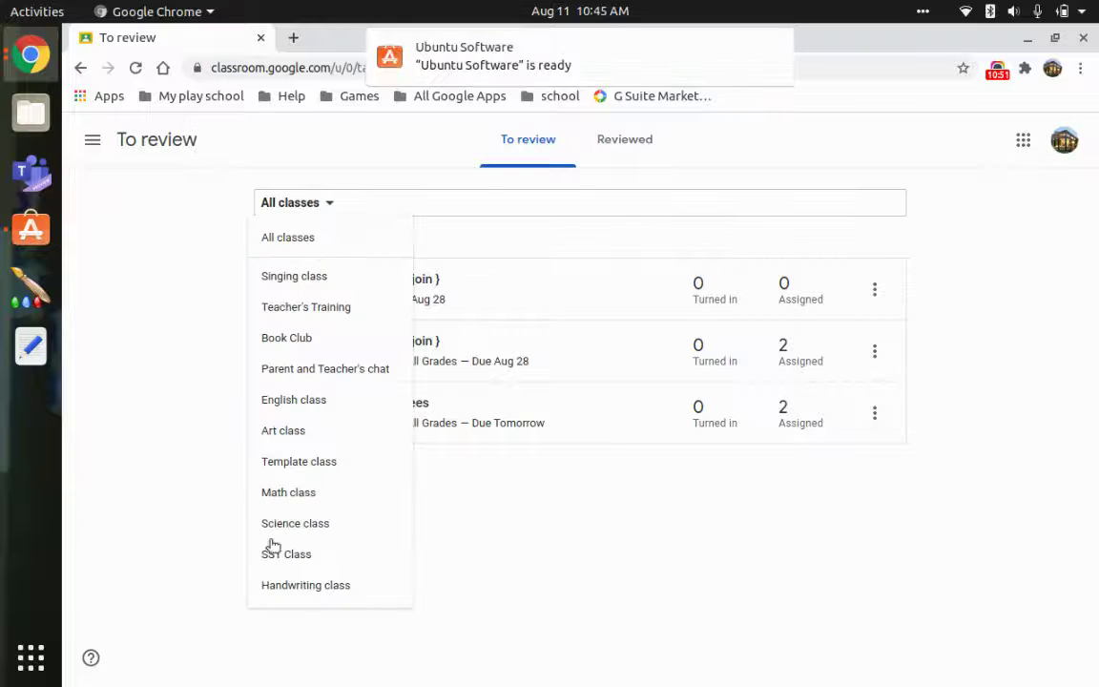
{"action": "left_click", "coordinate": [575, 610]}
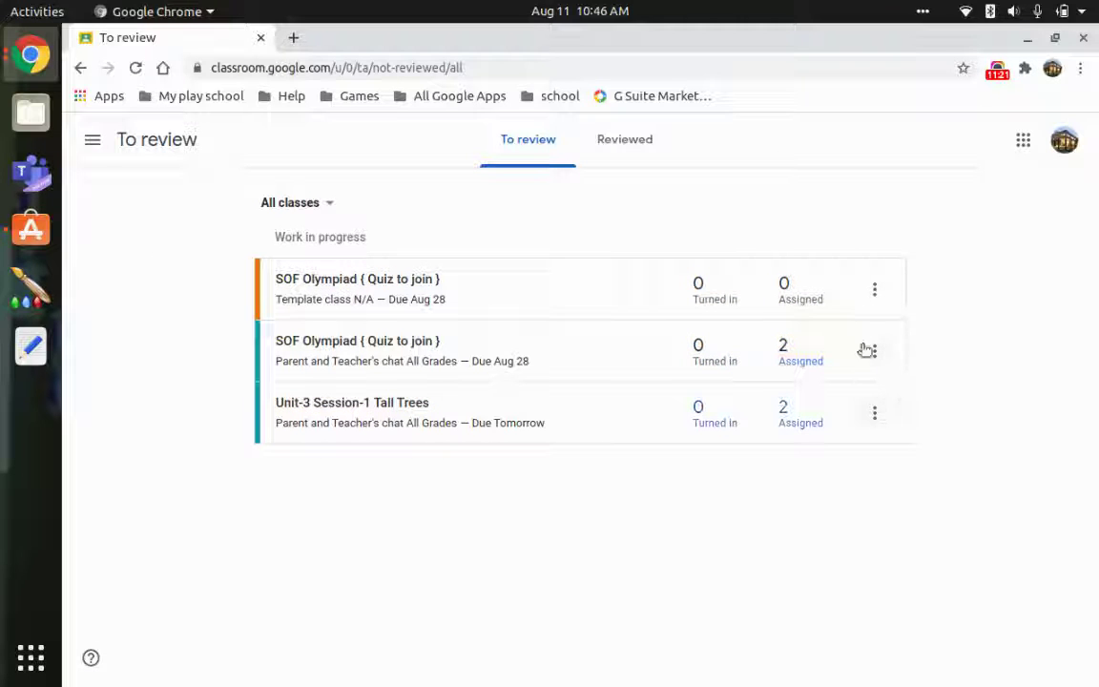
- Mark the Template class assignment "SOF Olympiad { Quiz to join }" as reviewed and open the list of reviewed work
{"action": "left_click", "coordinate": [874, 292]}
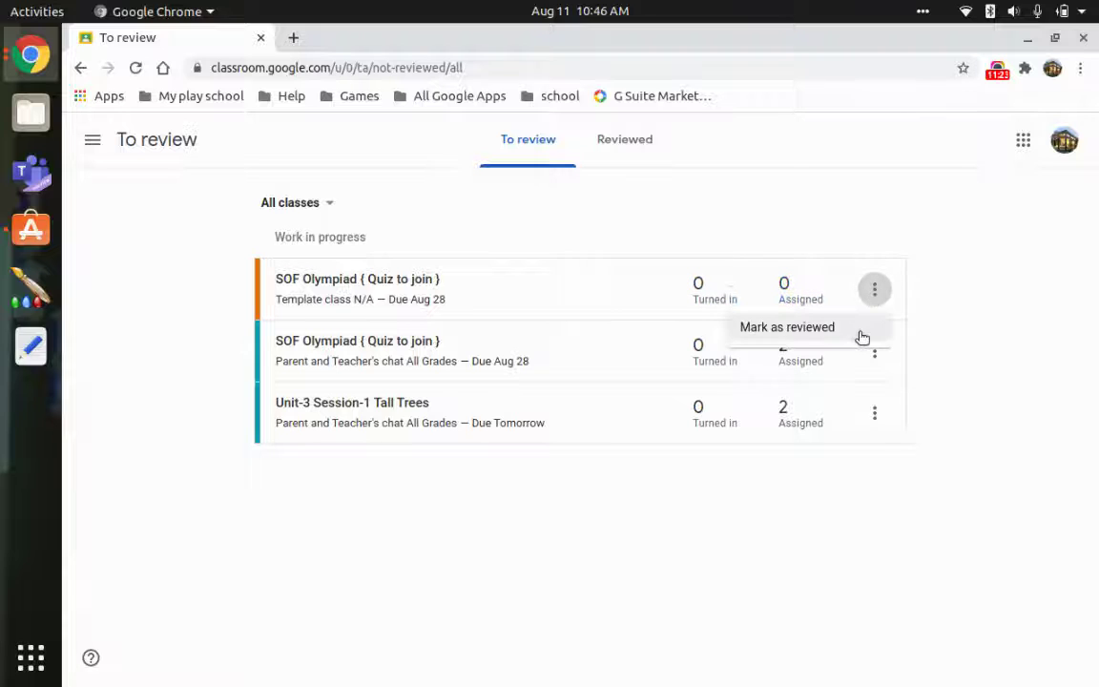
{"action": "left_click", "coordinate": [792, 328]}
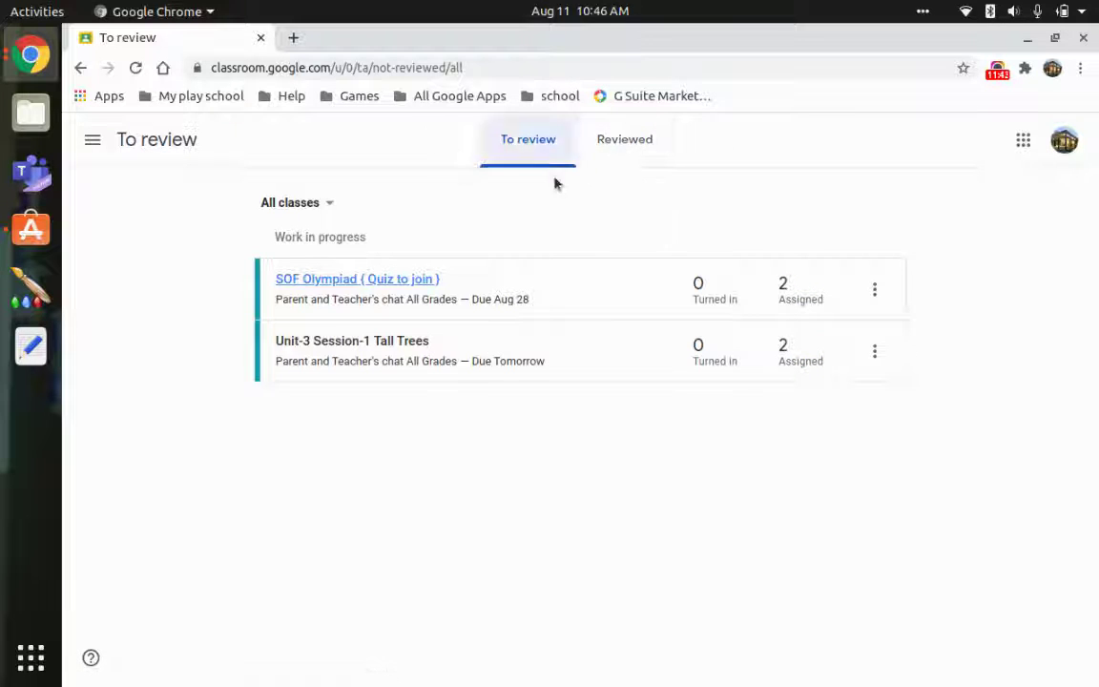
{"action": "left_click", "coordinate": [638, 141]}
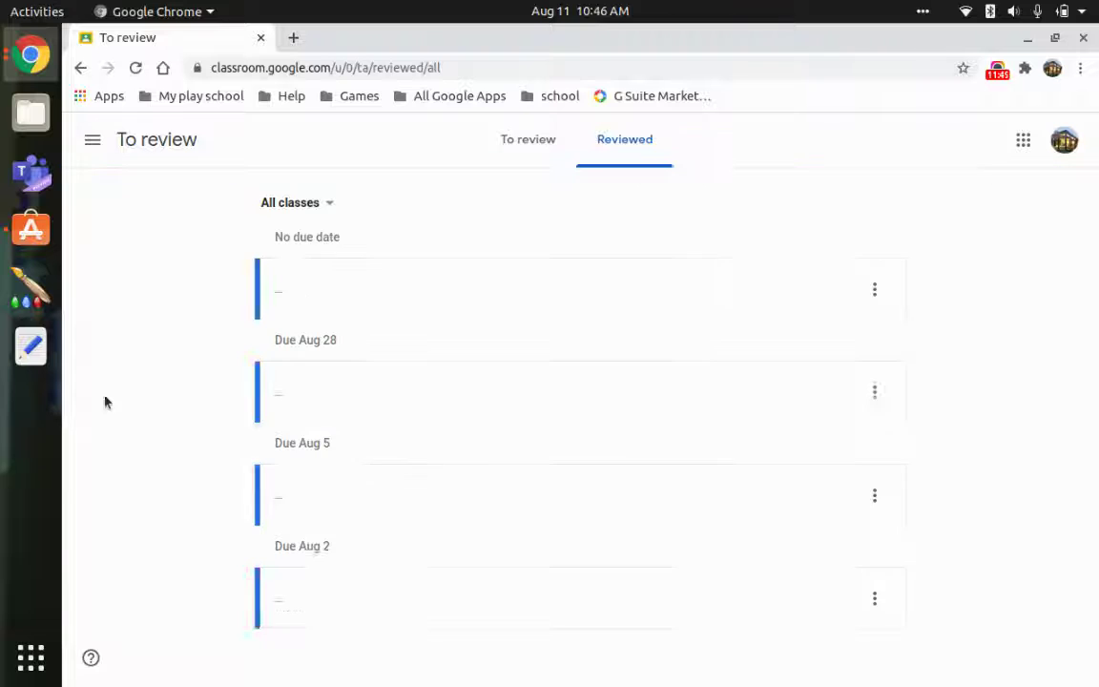
{"action": "right_click", "coordinate": [480, 326]}
{"action": "left_click", "coordinate": [856, 342]}
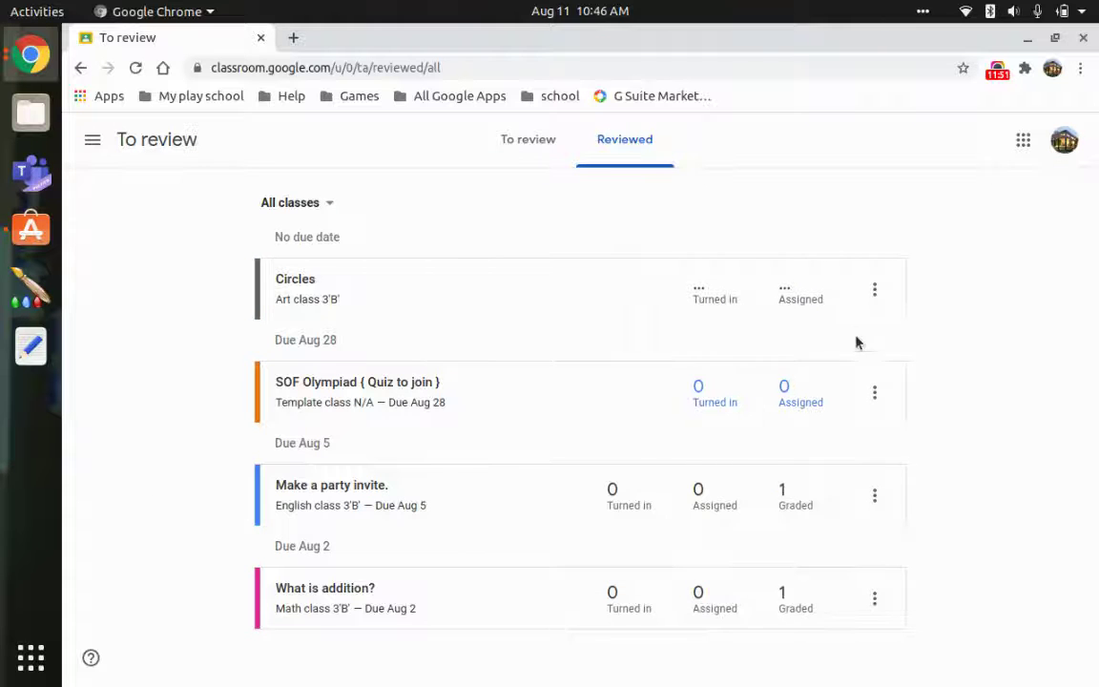
{"action": "key", "text": "ctrl+s"}
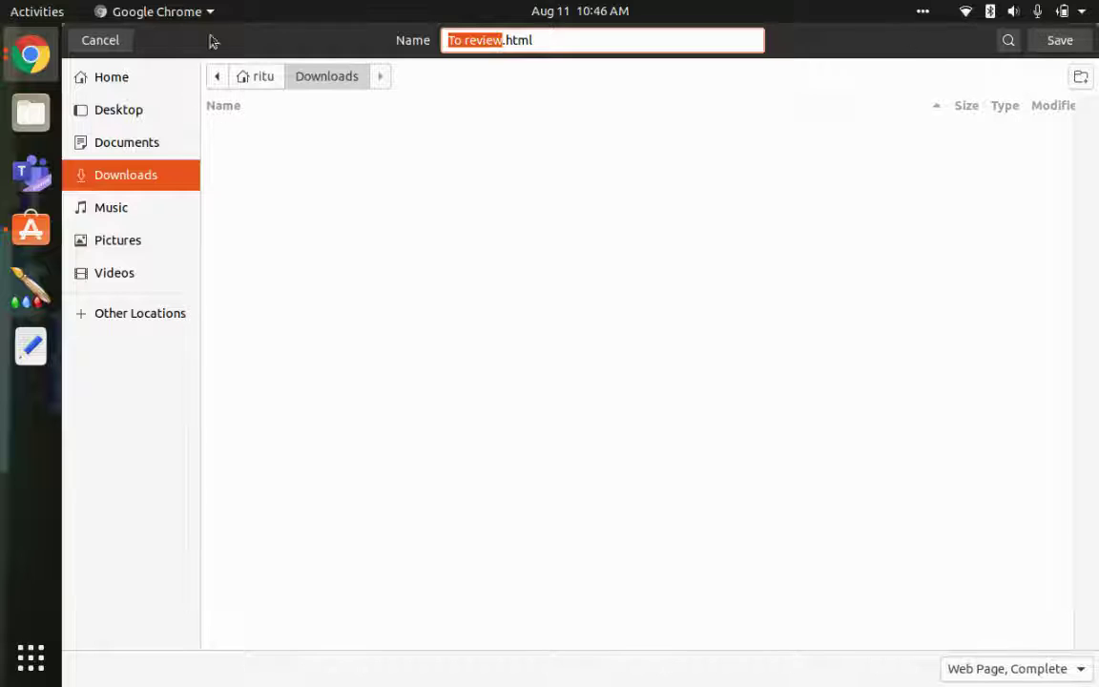
{"action": "key", "text": "Escape"}
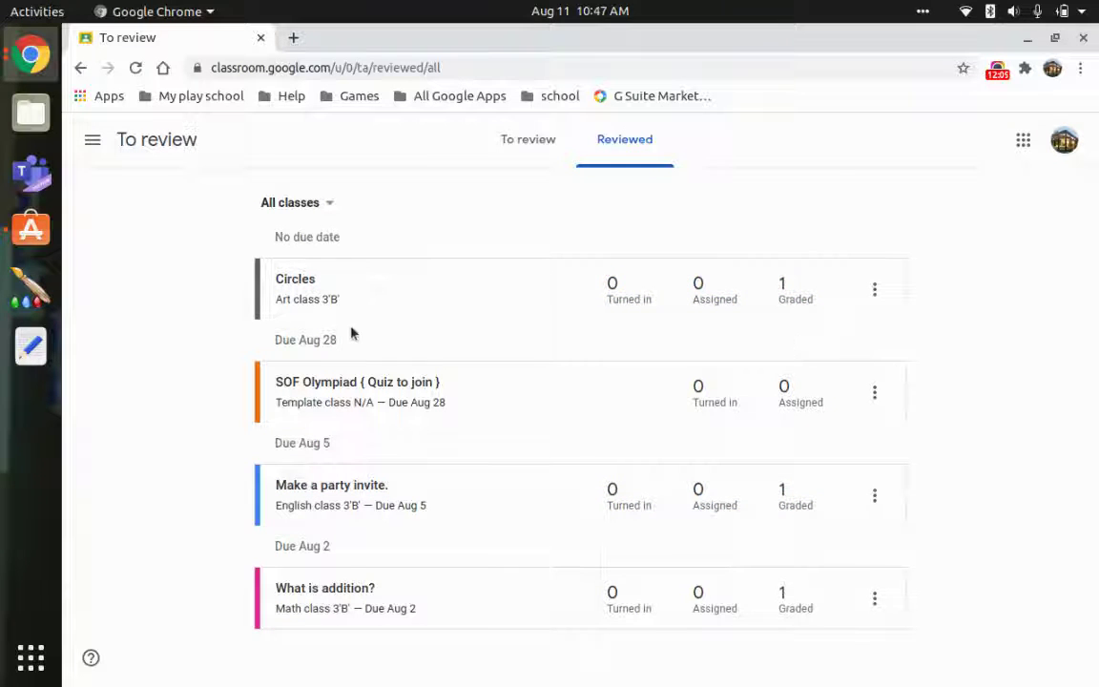
- Examine the class filter options of the reviewed work and compare the To review and Reviewed lists
{"action": "left_click", "coordinate": [317, 208]}
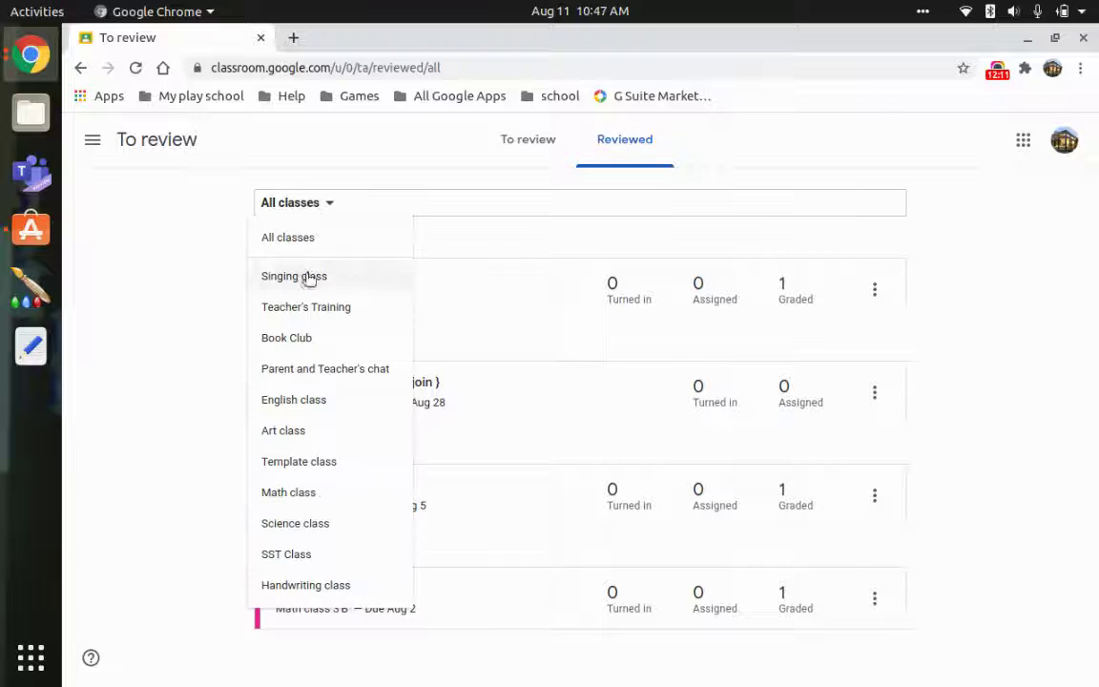
{"action": "left_click", "coordinate": [184, 518]}
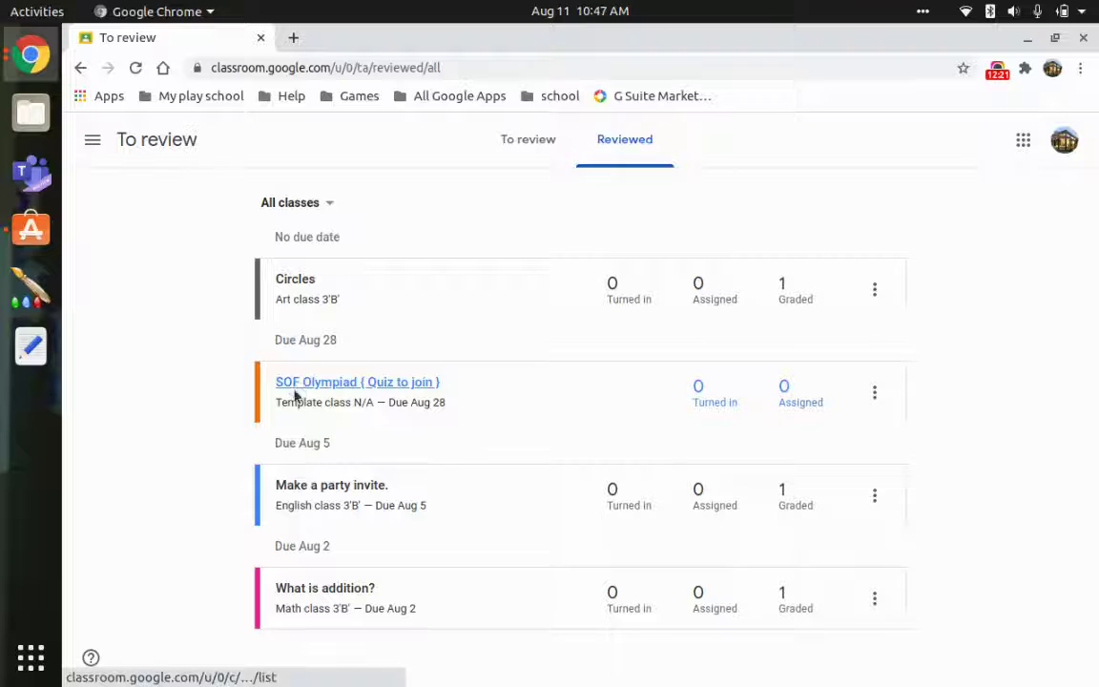
{"action": "left_click", "coordinate": [532, 145]}
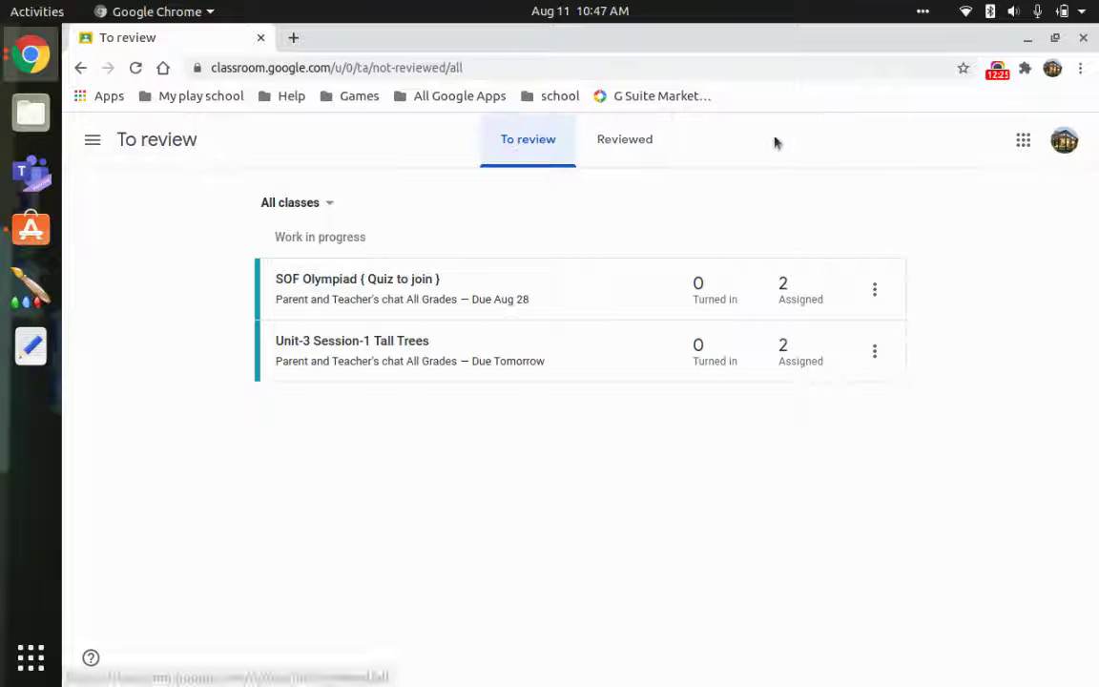
{"action": "left_click", "coordinate": [633, 157]}
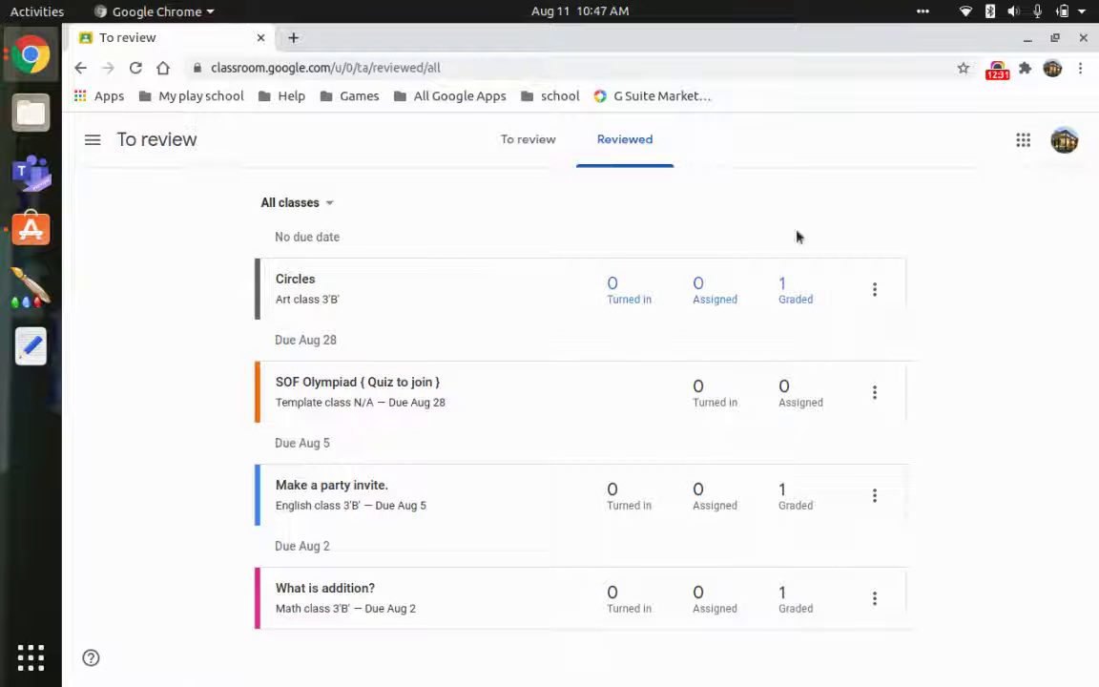
- Look through the full list of Teaching classes in the main menu, returning to the Reviewed list
{"action": "left_click", "coordinate": [88, 141]}
{"action": "scroll", "coordinate": [134, 353], "scroll_direction": "down", "scroll_amount": 3}
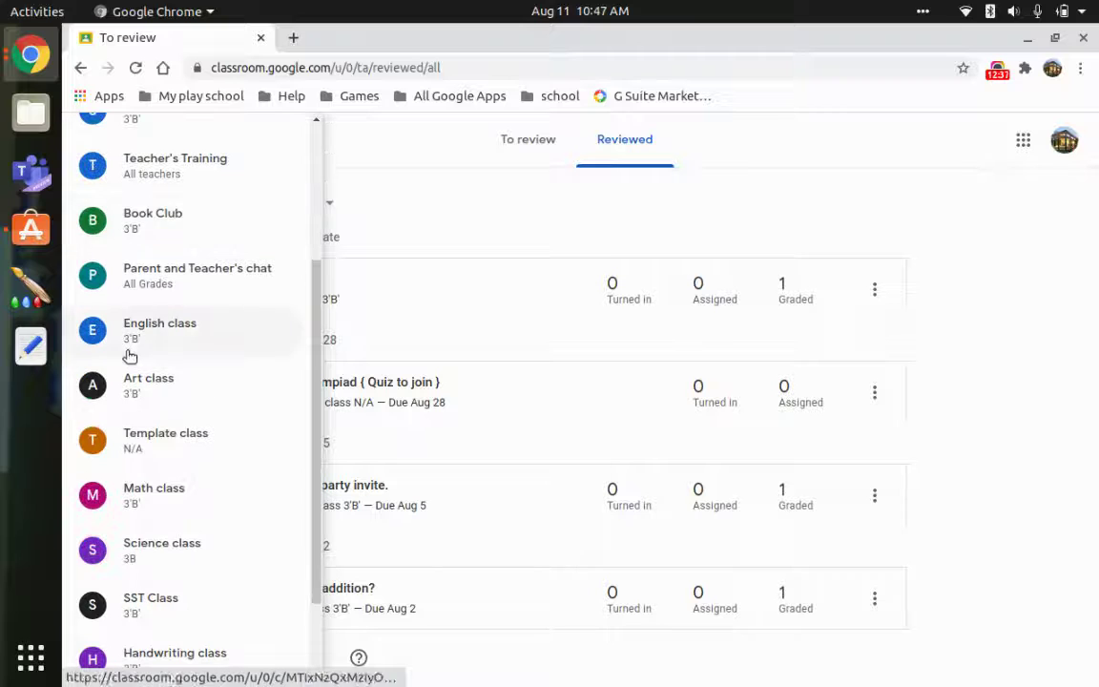
{"action": "scroll", "coordinate": [113, 589], "scroll_direction": "down", "scroll_amount": 2}
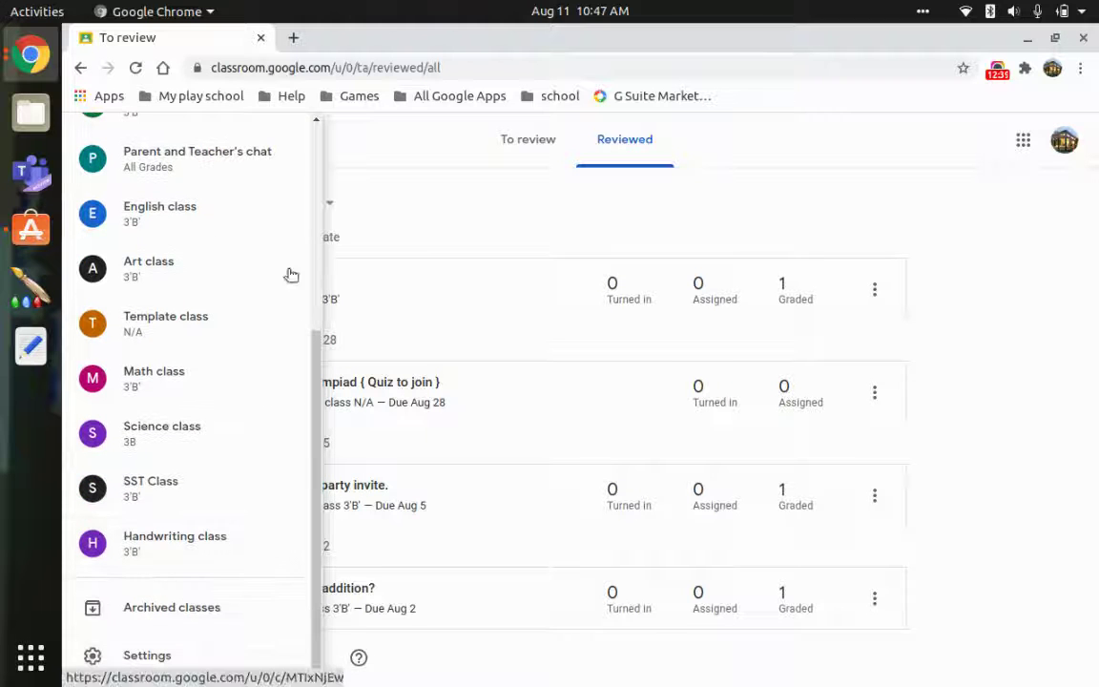
{"action": "scroll", "coordinate": [241, 353], "scroll_direction": "up", "scroll_amount": 3}
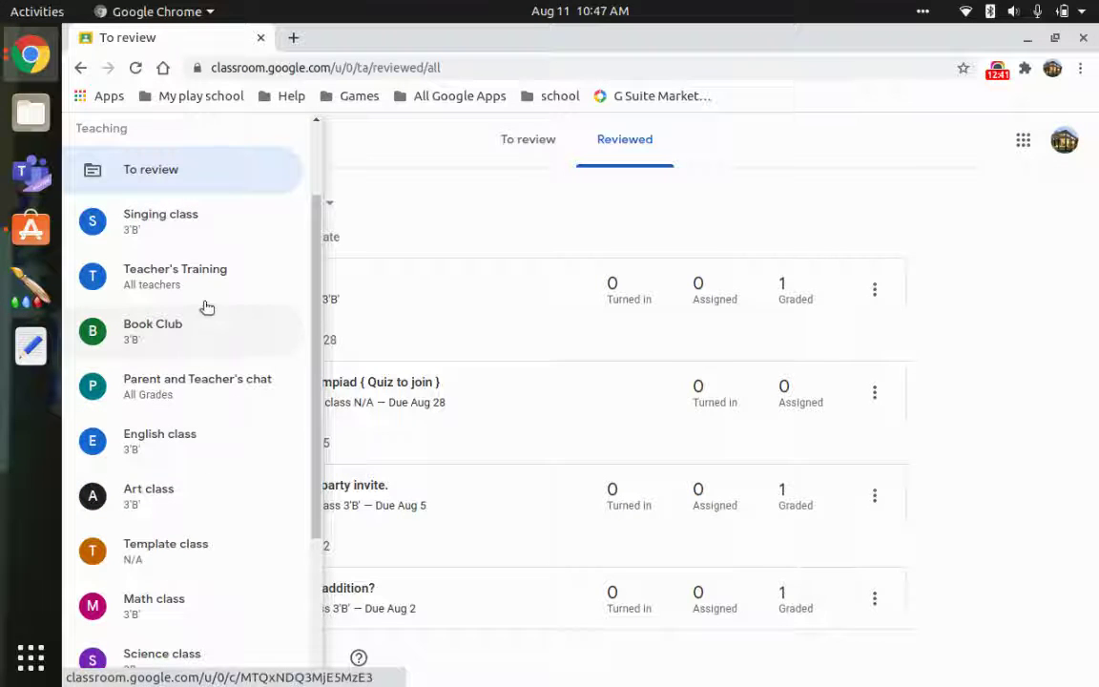
{"action": "scroll", "coordinate": [225, 287], "scroll_direction": "down", "scroll_amount": 3}
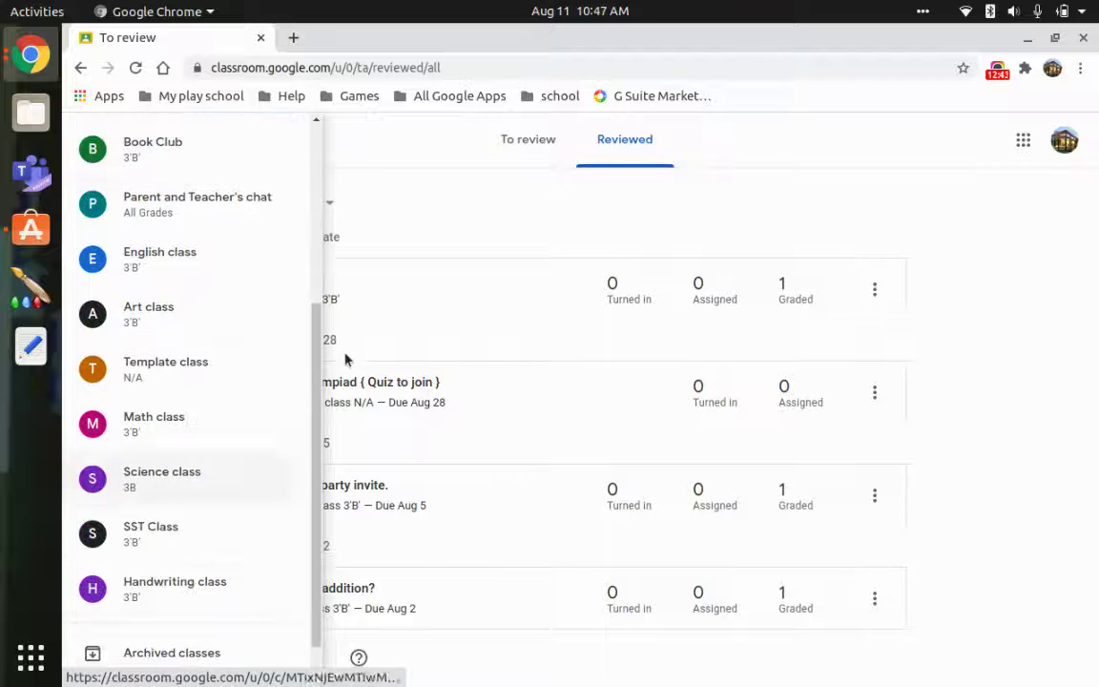
{"action": "left_click", "coordinate": [526, 237]}
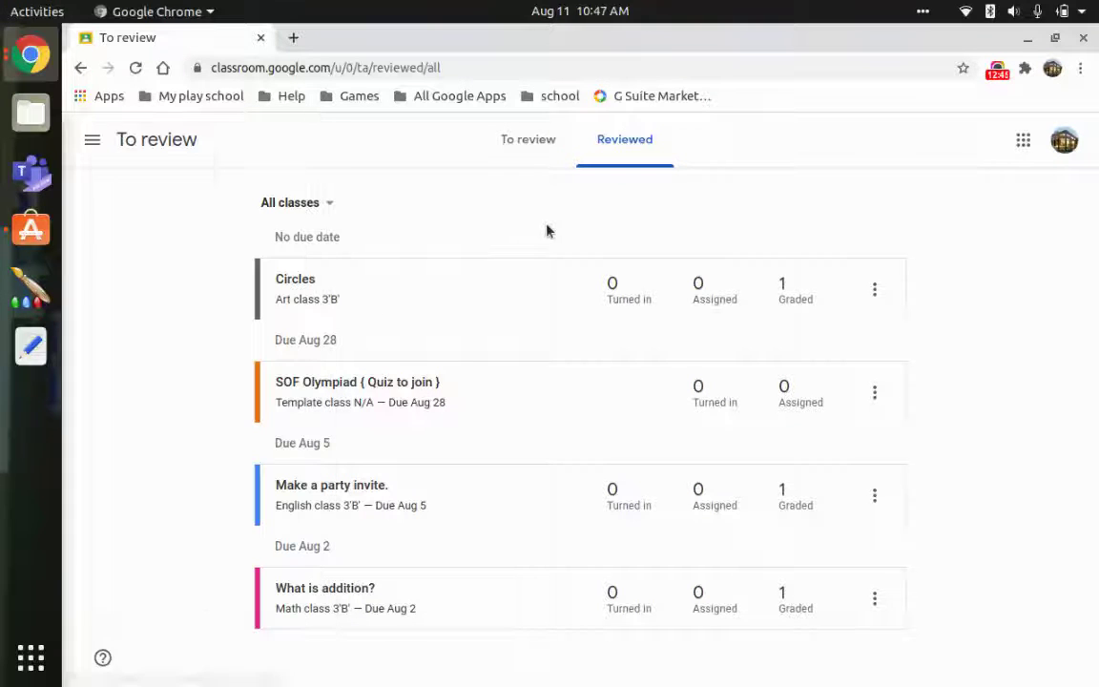
- Open the Archived classes page and read its notice about archived classes
{"action": "left_click", "coordinate": [96, 143]}
{"action": "scroll", "coordinate": [157, 375], "scroll_direction": "down", "scroll_amount": 3}
{"action": "scroll", "coordinate": [175, 391], "scroll_direction": "down", "scroll_amount": 2}
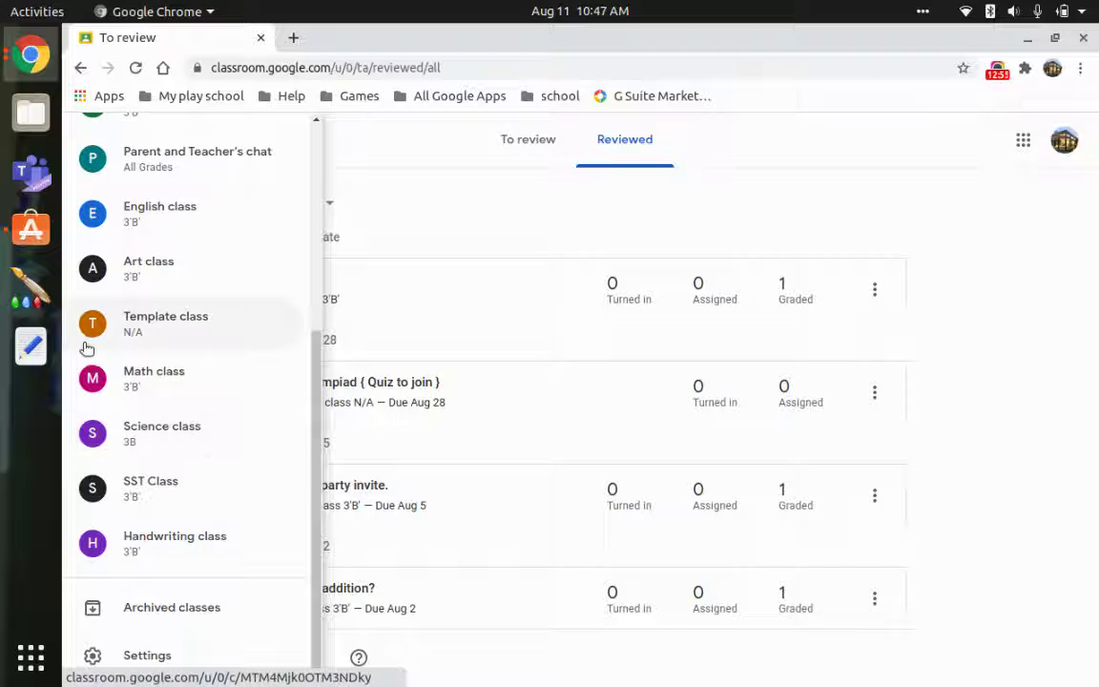
{"action": "scroll", "coordinate": [198, 504], "scroll_direction": "up", "scroll_amount": 5}
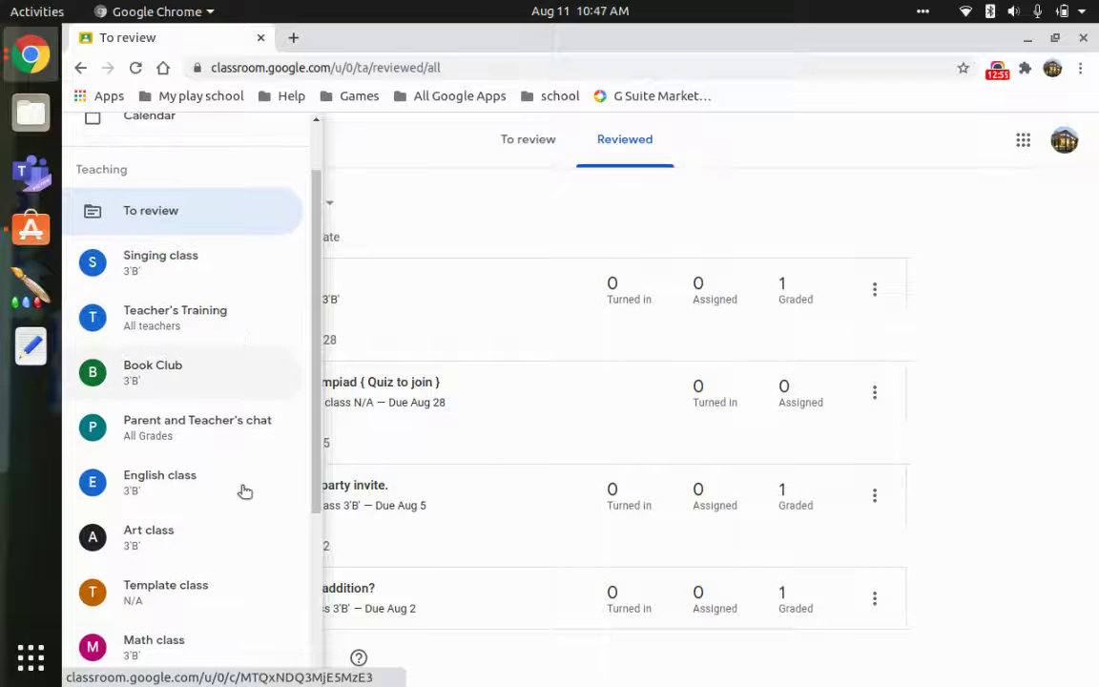
{"action": "scroll", "coordinate": [244, 491], "scroll_direction": "down", "scroll_amount": 3}
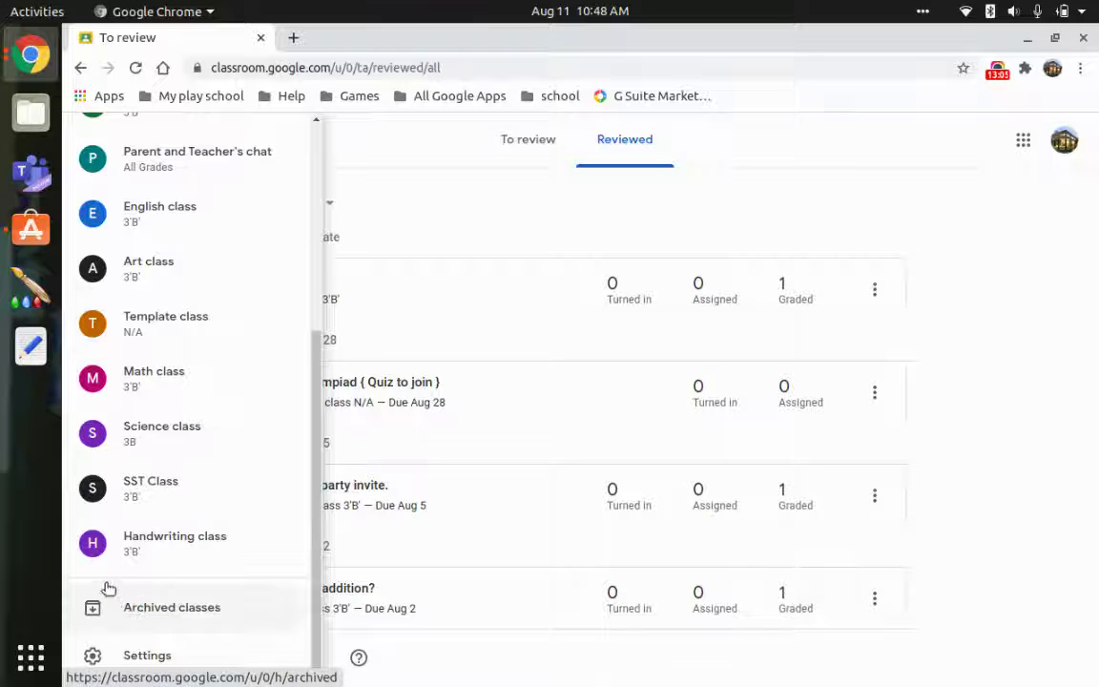
{"action": "left_click", "coordinate": [201, 620]}
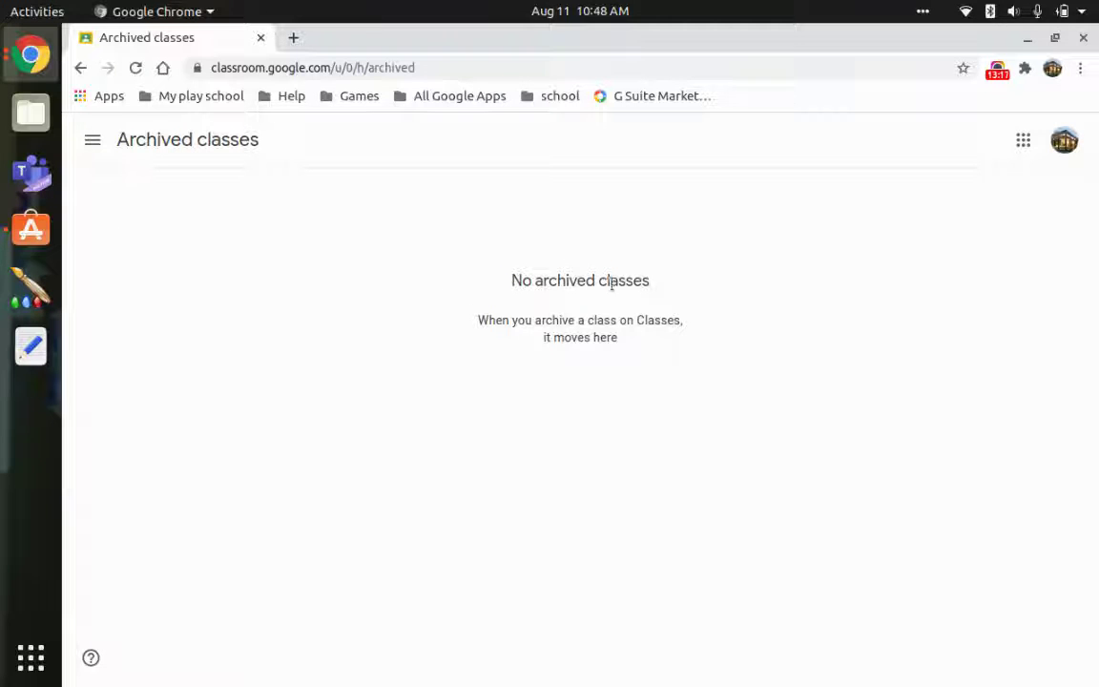
{"action": "left_click_drag", "start_coordinate": [499, 284], "coordinate": [657, 277]}
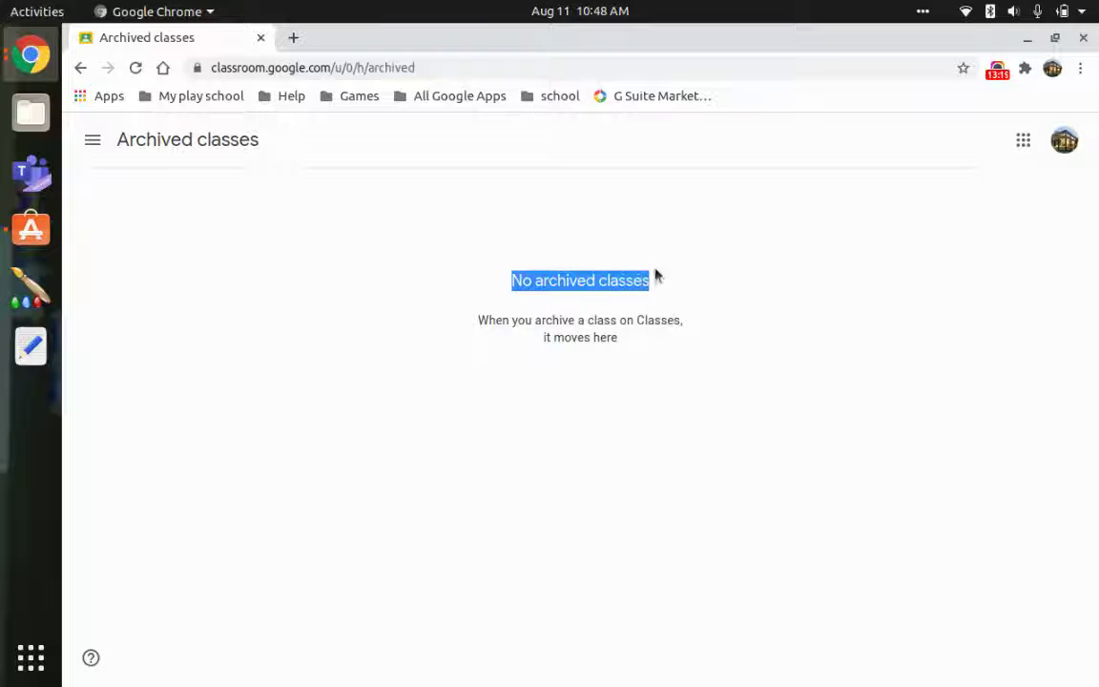
- Return to the Classes page and move the Singing class card to the position after Template class
{"action": "left_click", "coordinate": [91, 142]}
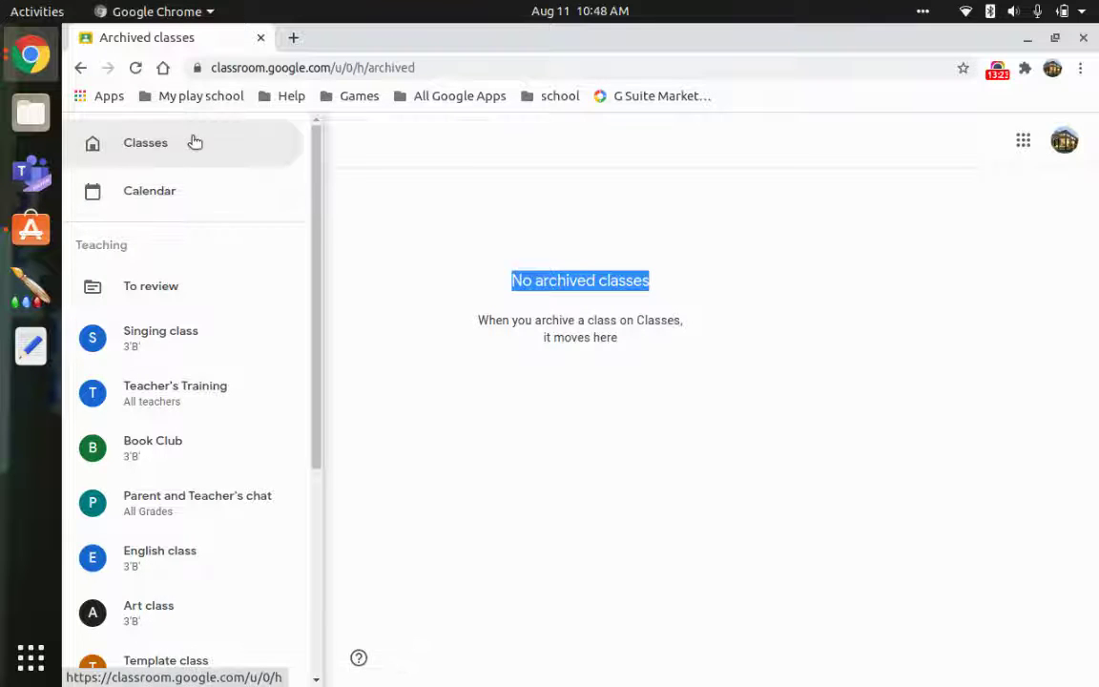
{"action": "left_click", "coordinate": [191, 172]}
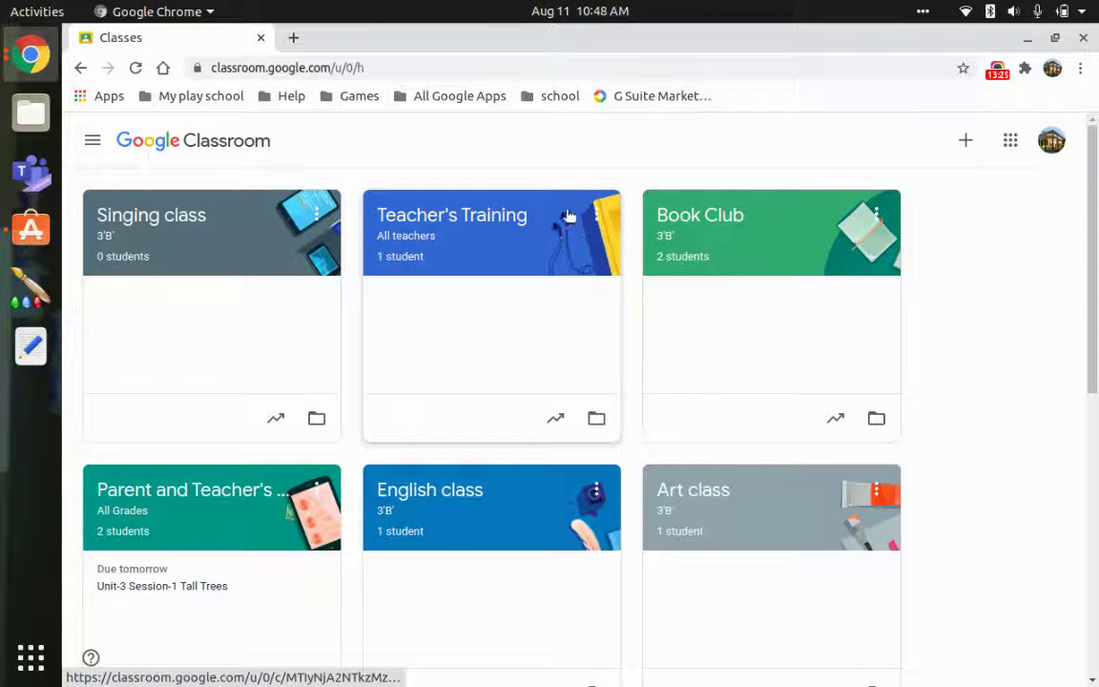
{"action": "left_click", "coordinate": [315, 216]}
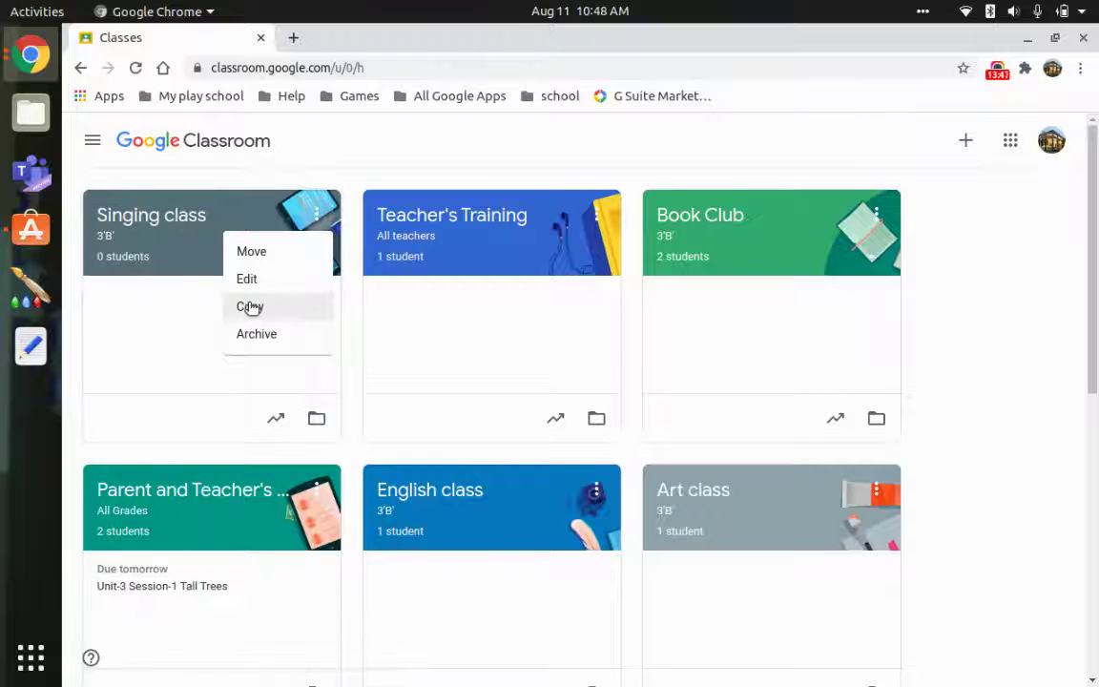
{"action": "left_click", "coordinate": [293, 251]}
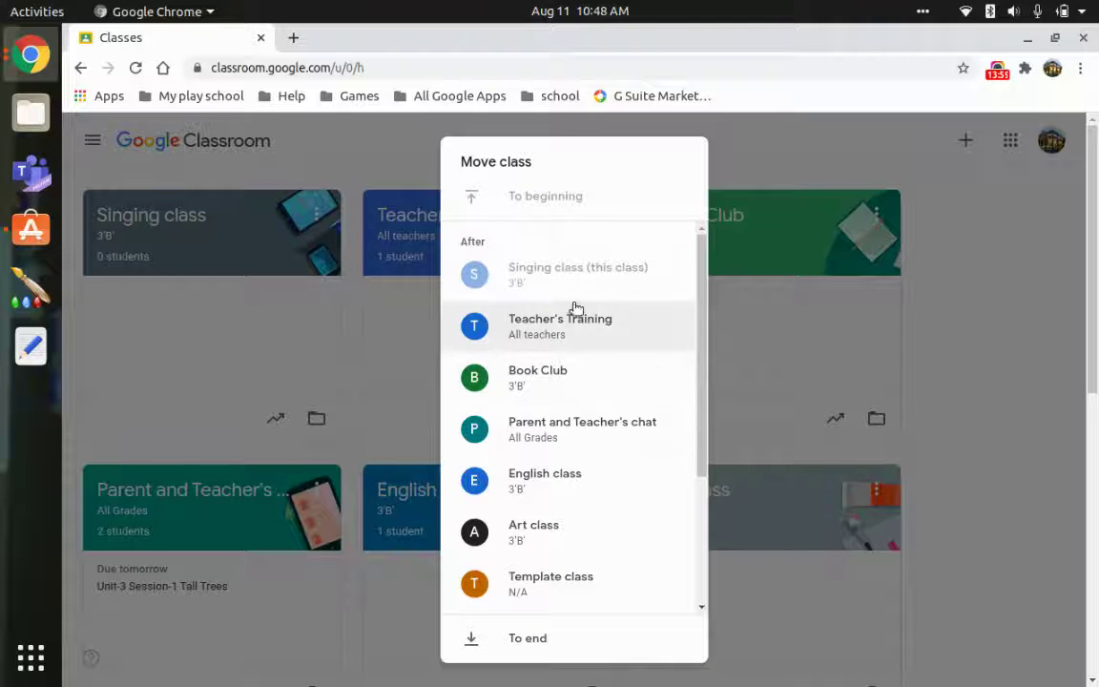
{"action": "scroll", "coordinate": [540, 350], "scroll_direction": "down", "scroll_amount": 3}
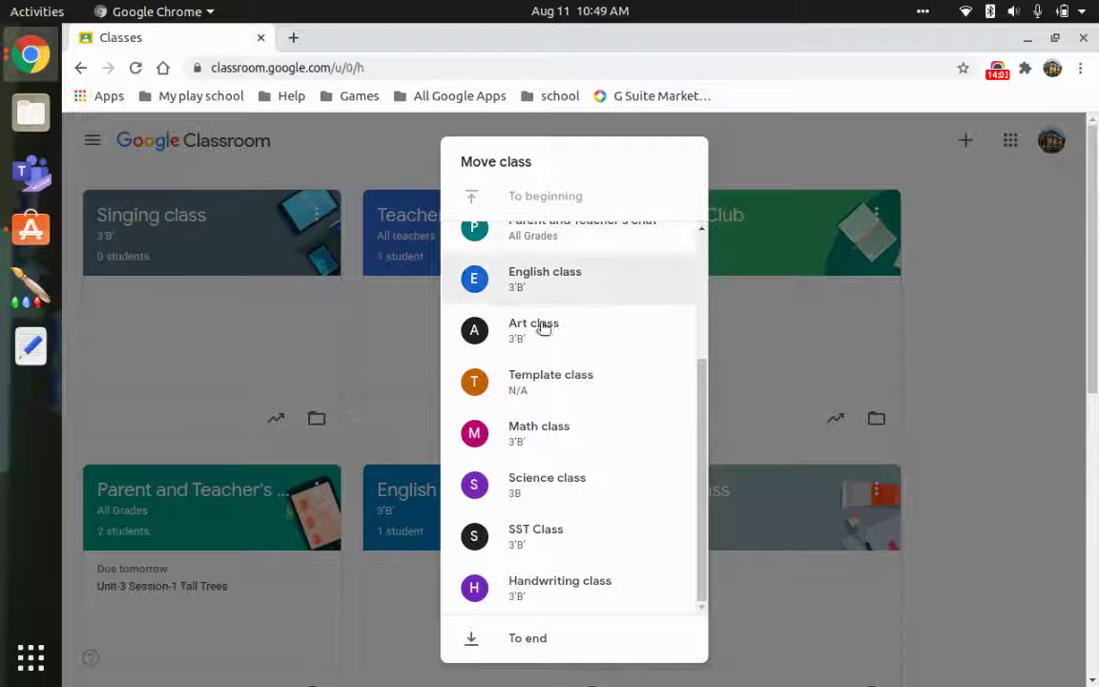
{"action": "scroll", "coordinate": [516, 284], "scroll_direction": "up", "scroll_amount": 3}
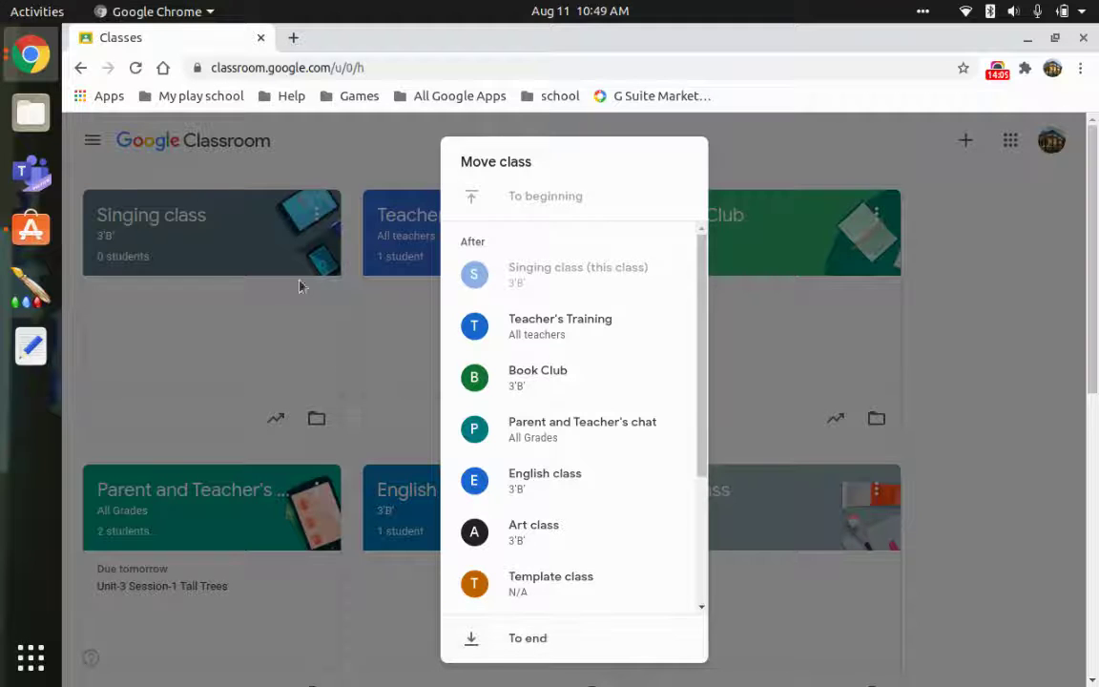
{"action": "scroll", "coordinate": [569, 370], "scroll_direction": "down", "scroll_amount": 1}
{"action": "scroll", "coordinate": [569, 370], "scroll_direction": "down", "scroll_amount": 3}
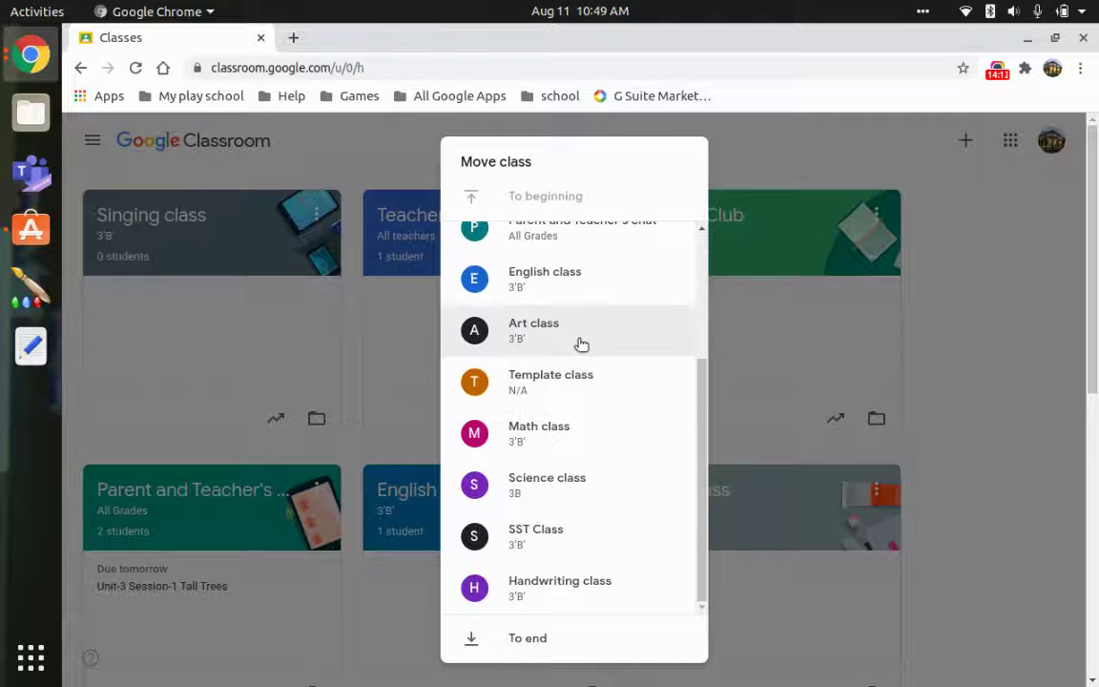
{"action": "left_click", "coordinate": [563, 399]}
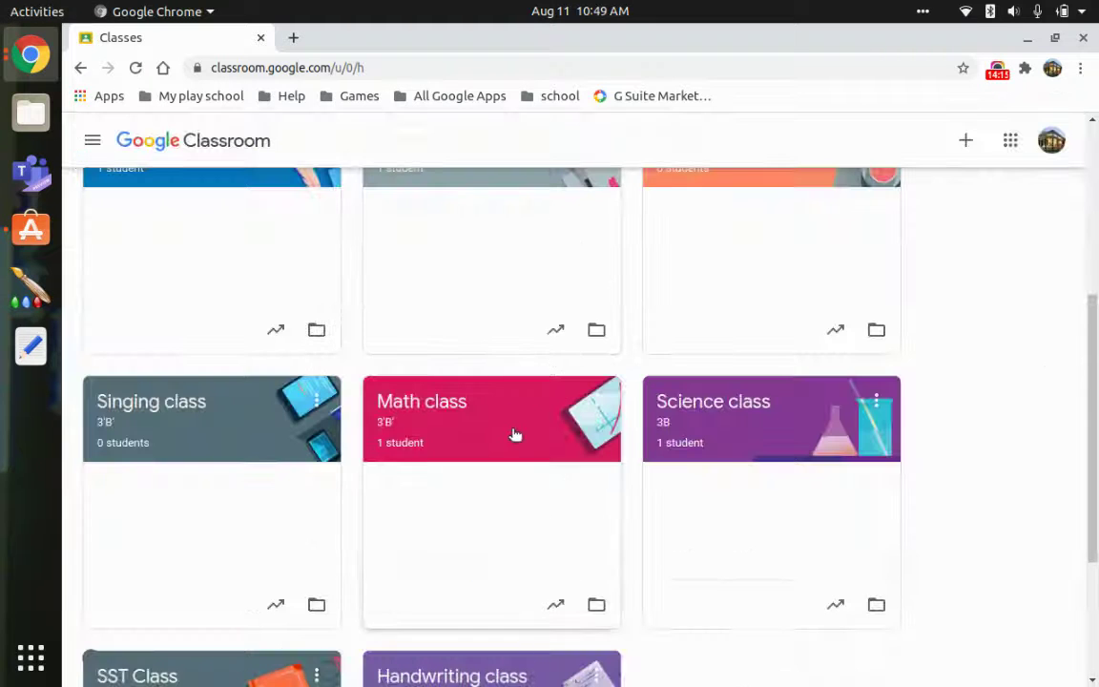
- Copy the Singing class as "Copy of Singing class", keeping section 3'B' and subject Singing
{"action": "scroll", "coordinate": [754, 421], "scroll_direction": "down", "scroll_amount": 3}
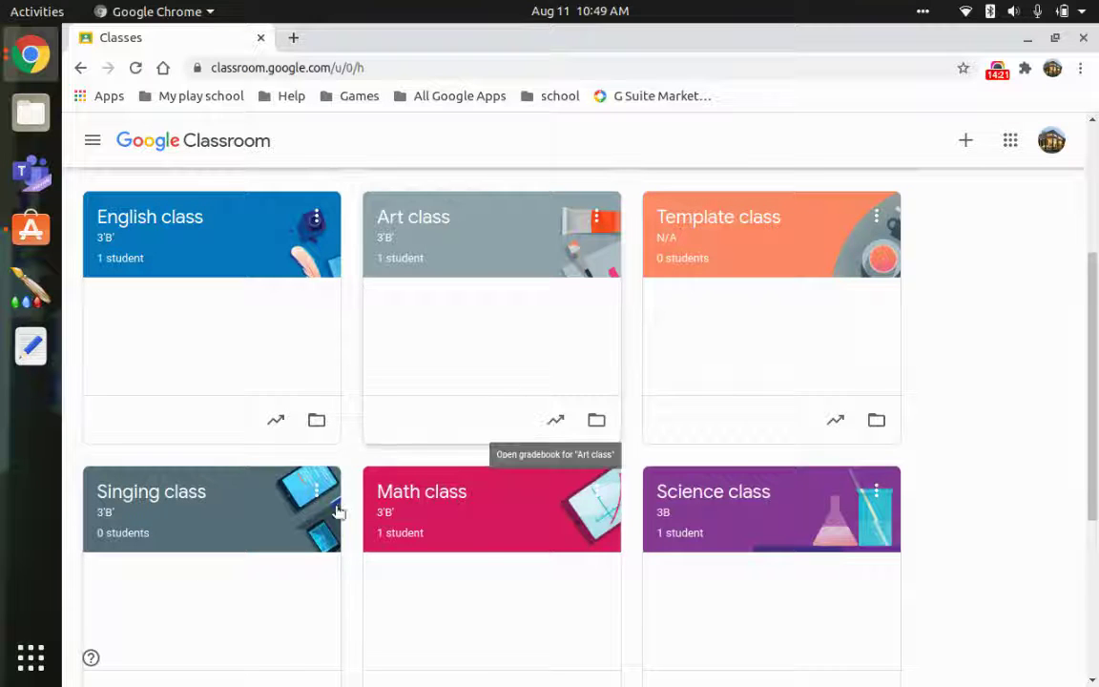
{"action": "scroll", "coordinate": [392, 486], "scroll_direction": "up", "scroll_amount": 3}
{"action": "scroll", "coordinate": [382, 487], "scroll_direction": "down", "scroll_amount": 4}
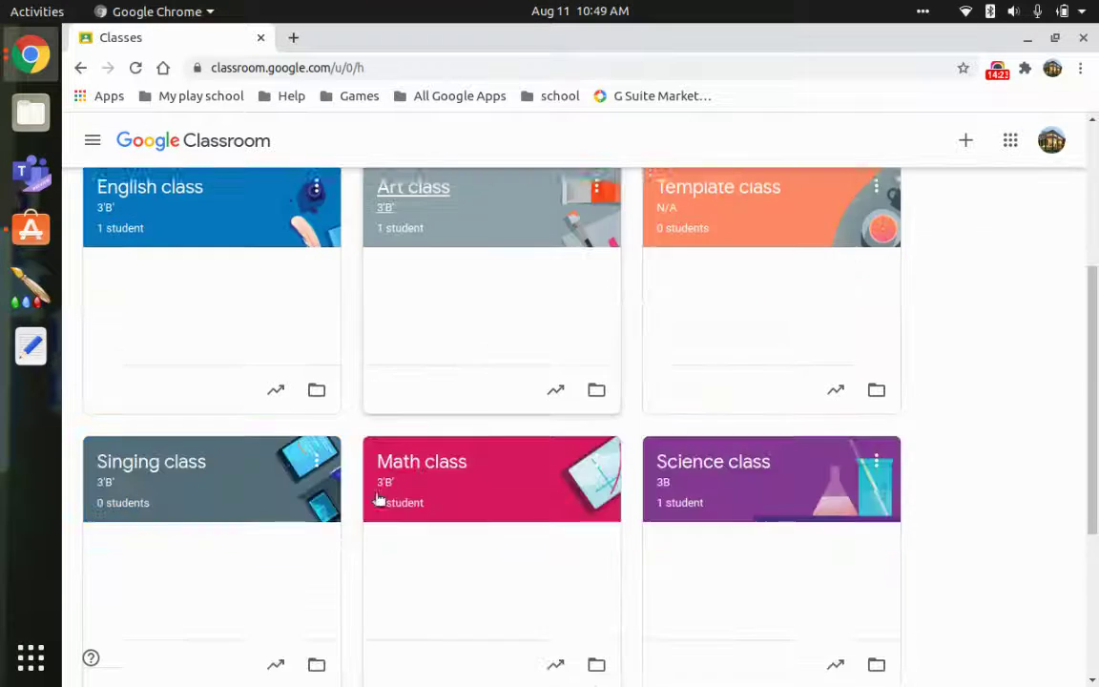
{"action": "left_click", "coordinate": [316, 445]}
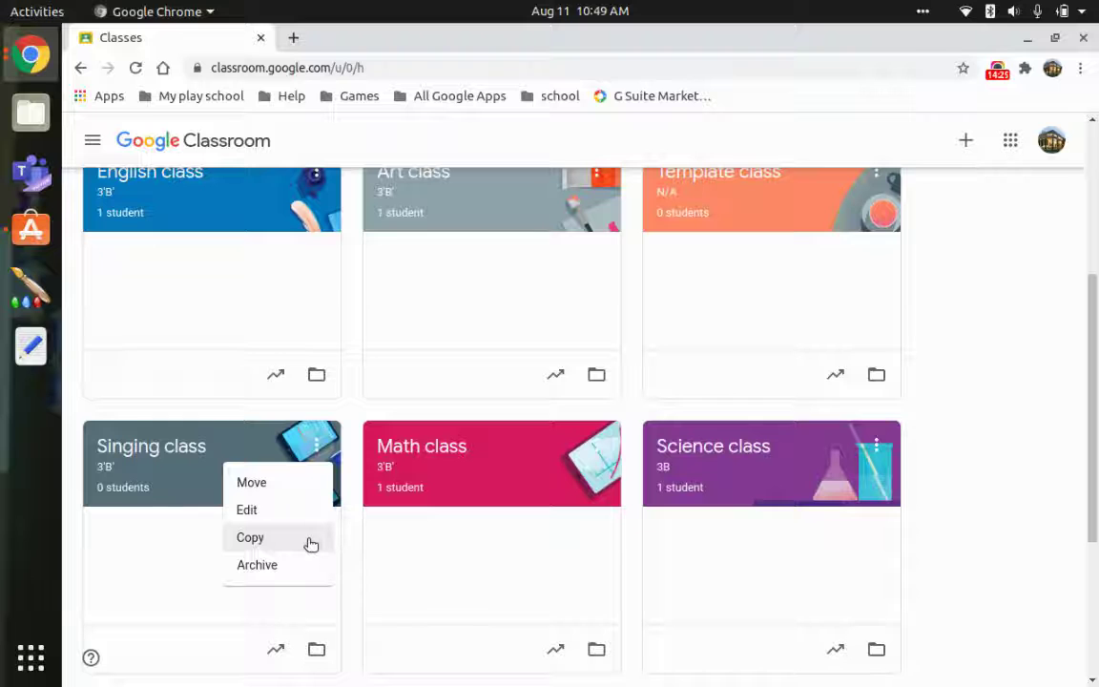
{"action": "left_click", "coordinate": [311, 540]}
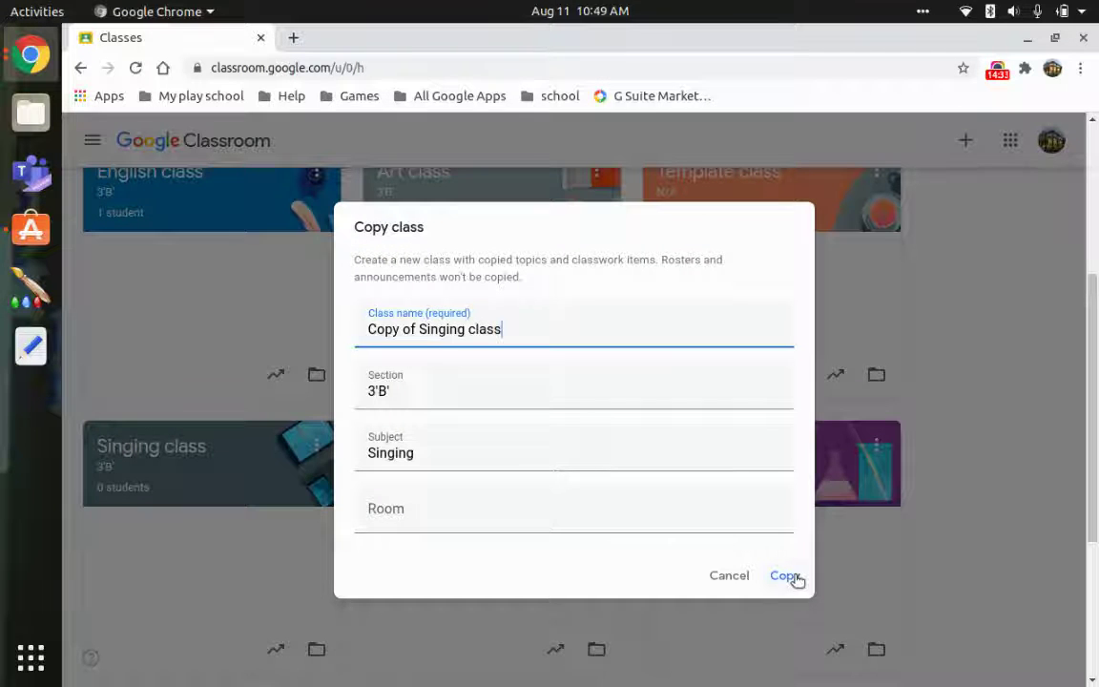
{"action": "left_click", "coordinate": [787, 577]}
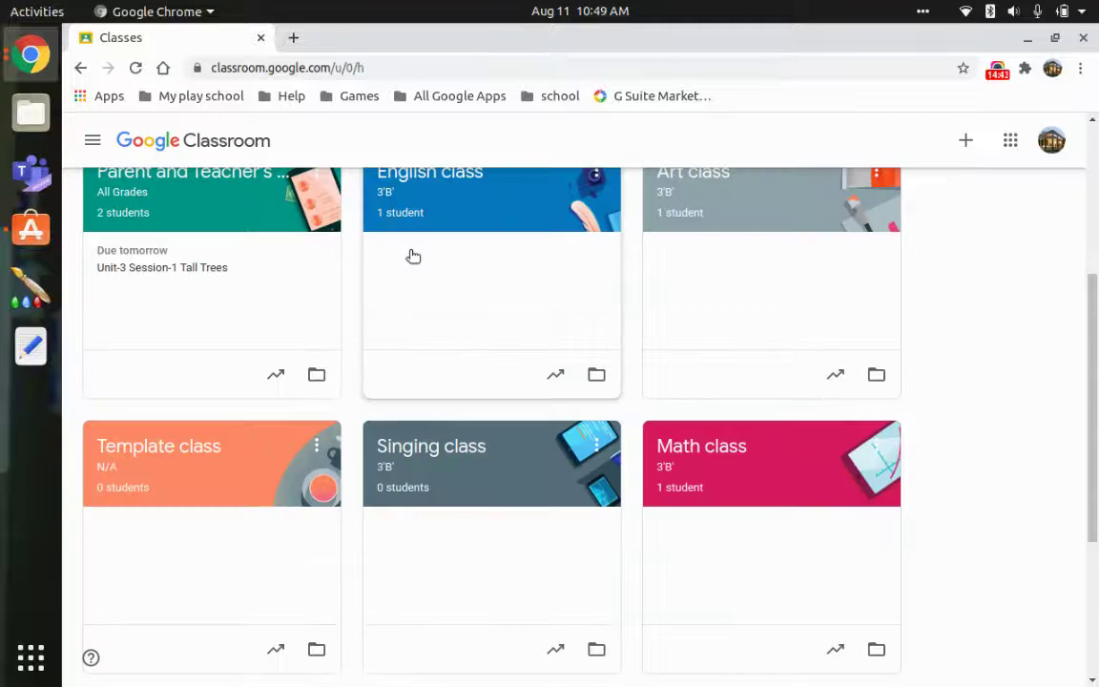
- Locate the Copy of Singing class card among the classes and archive that class
{"action": "scroll", "coordinate": [578, 358], "scroll_direction": "down", "scroll_amount": 3}
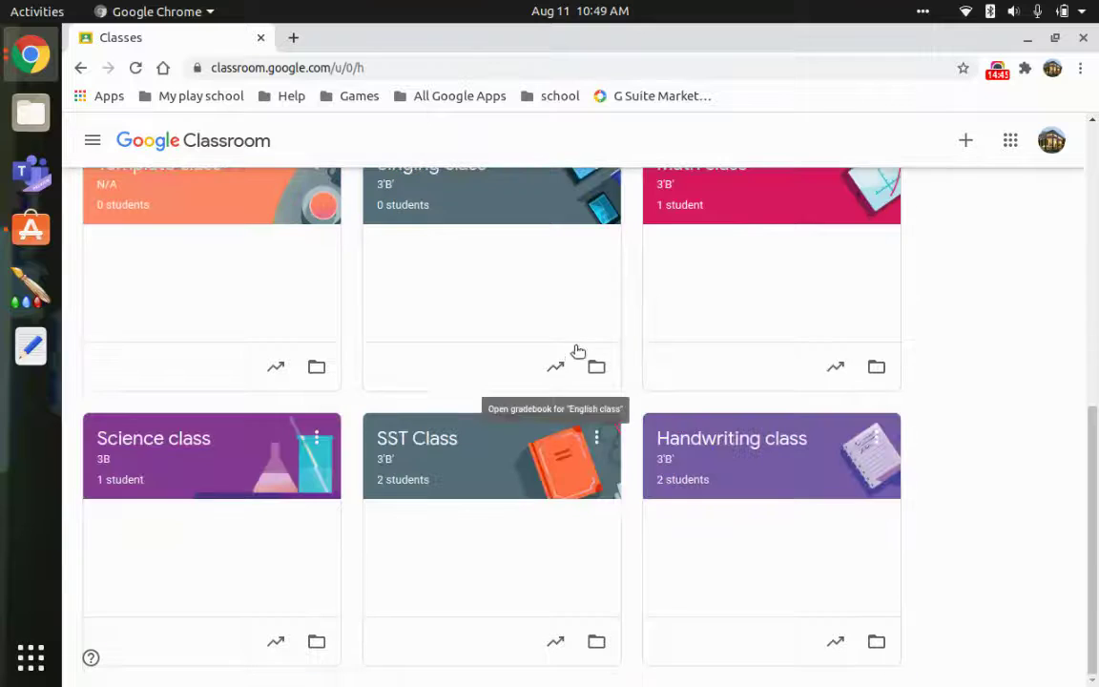
{"action": "scroll", "coordinate": [700, 447], "scroll_direction": "up", "scroll_amount": 3}
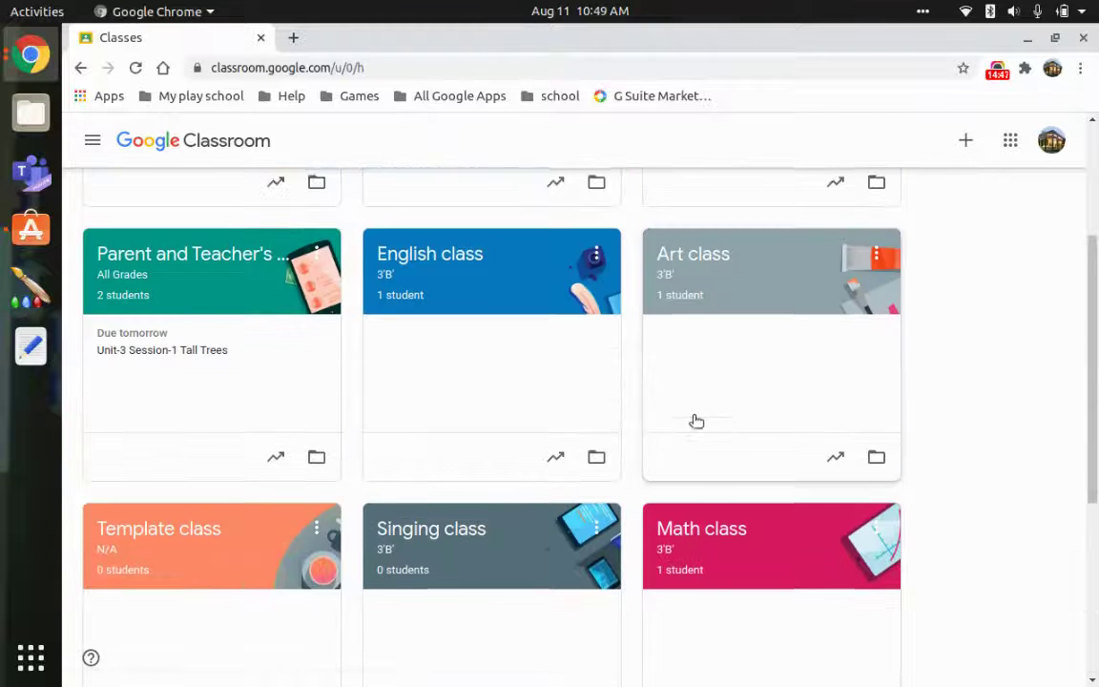
{"action": "scroll", "coordinate": [689, 401], "scroll_direction": "up", "scroll_amount": 3}
{"action": "scroll", "coordinate": [456, 358], "scroll_direction": "down", "scroll_amount": 4}
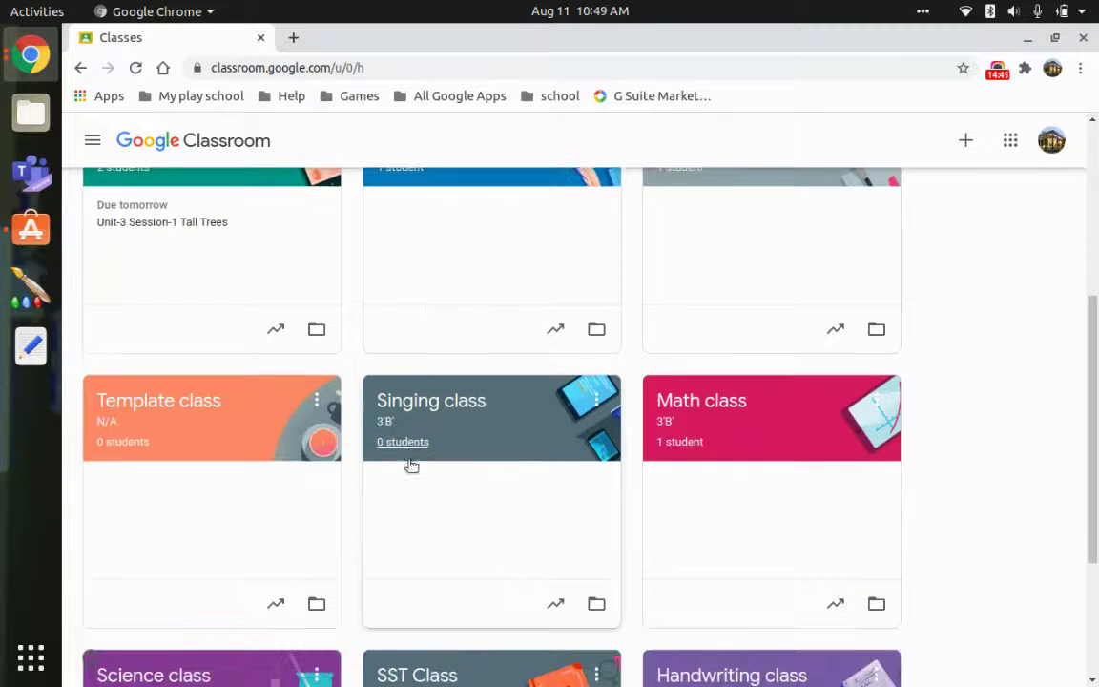
{"action": "scroll", "coordinate": [420, 454], "scroll_direction": "up", "scroll_amount": 3}
{"action": "scroll", "coordinate": [300, 312], "scroll_direction": "up", "scroll_amount": 1}
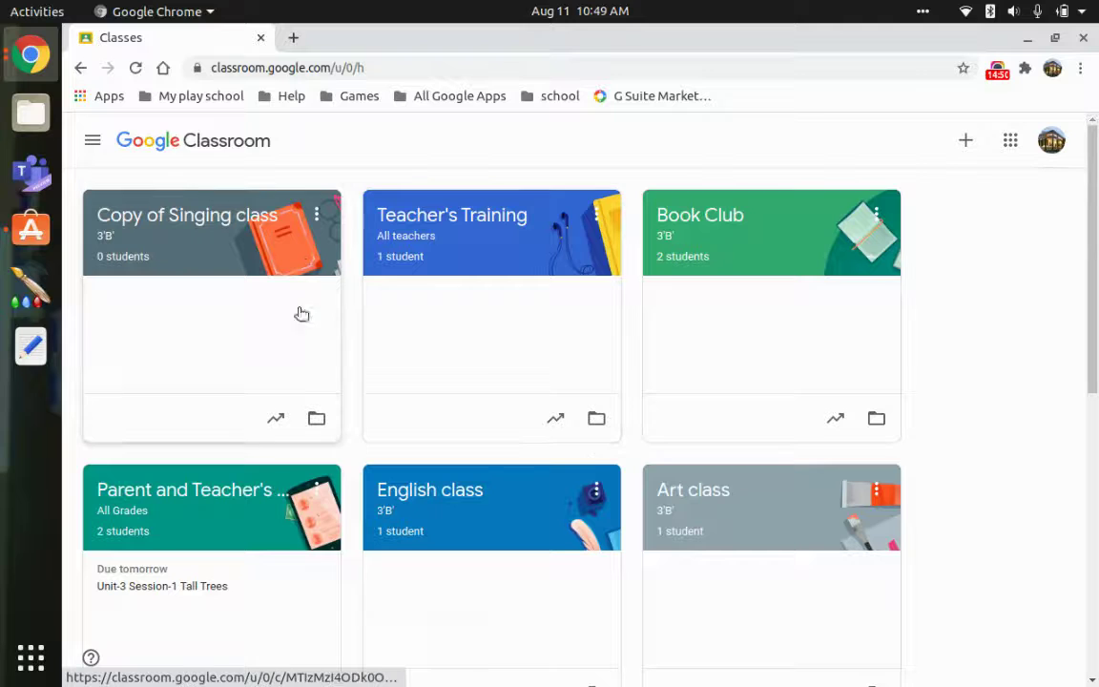
{"action": "left_click", "coordinate": [318, 216]}
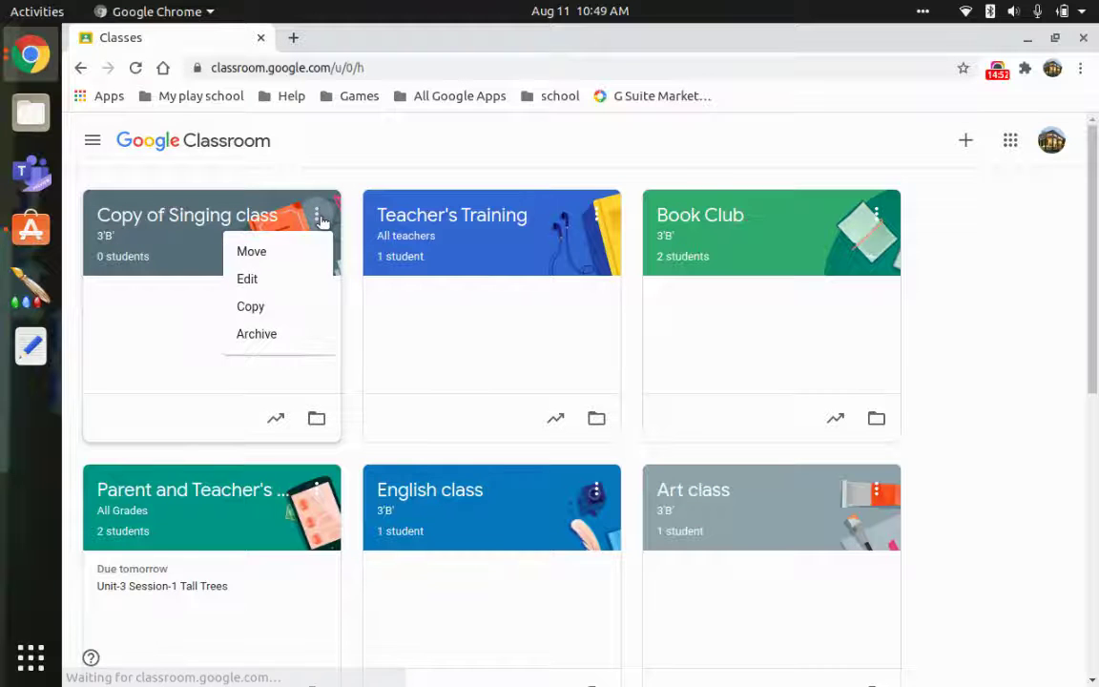
{"action": "left_click", "coordinate": [256, 339]}
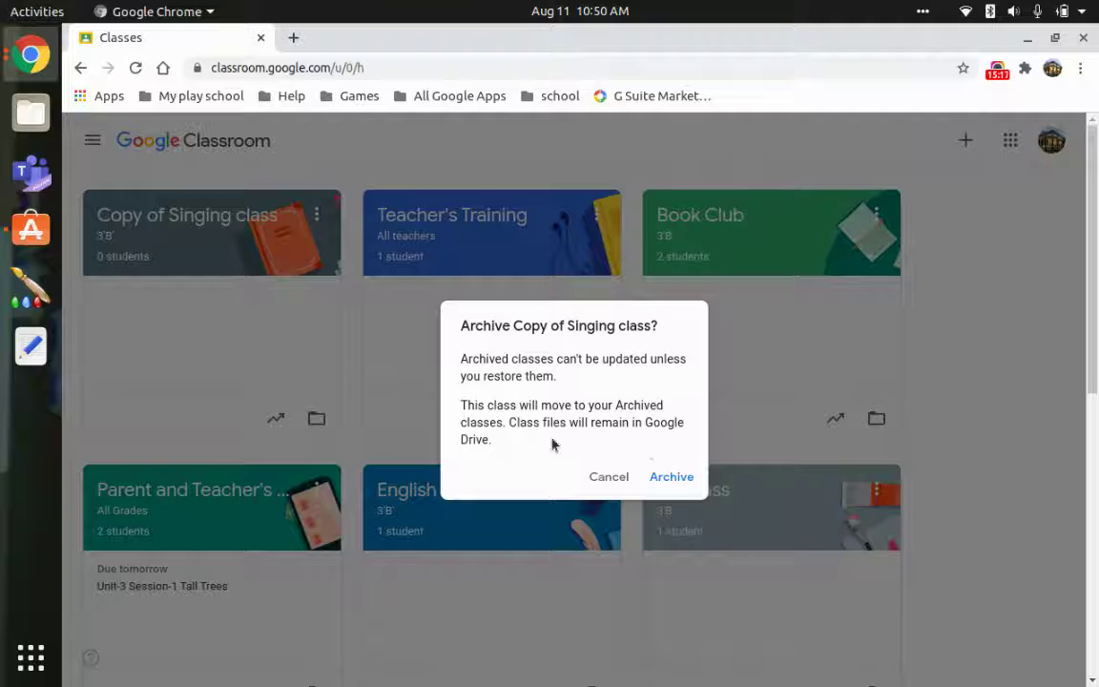
{"action": "left_click", "coordinate": [675, 482]}
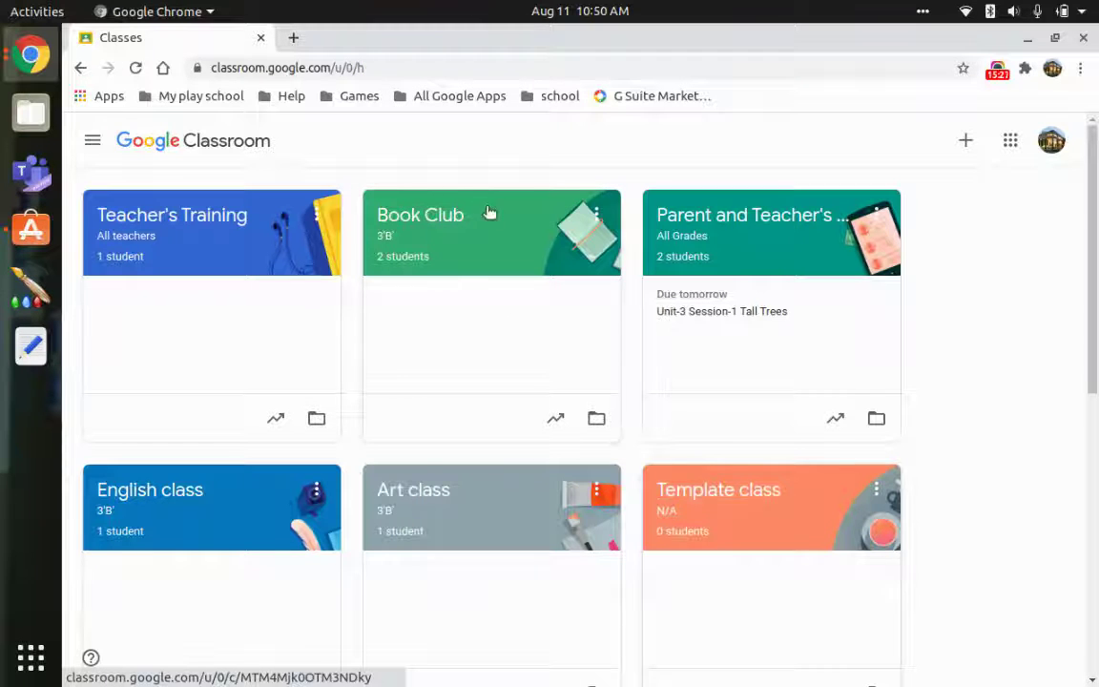
- Open the Archived classes page and view the options available for the archived Copy of Singing class card
{"action": "left_click", "coordinate": [97, 140]}
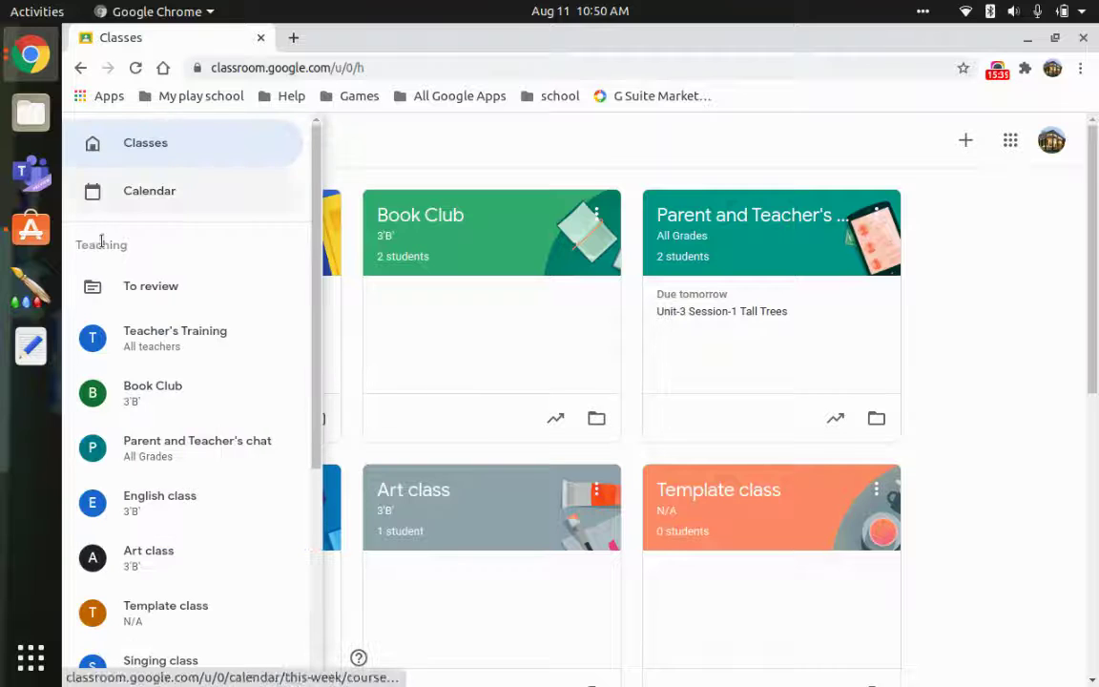
{"action": "scroll", "coordinate": [124, 410], "scroll_direction": "down", "scroll_amount": 1}
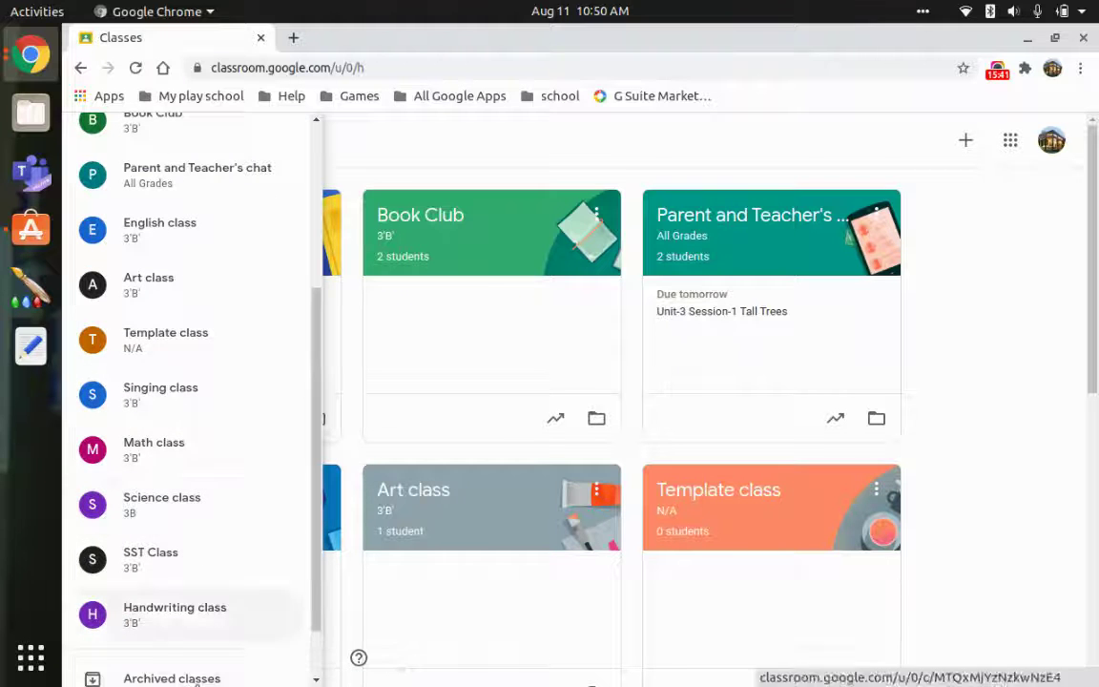
{"action": "scroll", "coordinate": [180, 458], "scroll_direction": "down", "scroll_amount": 2}
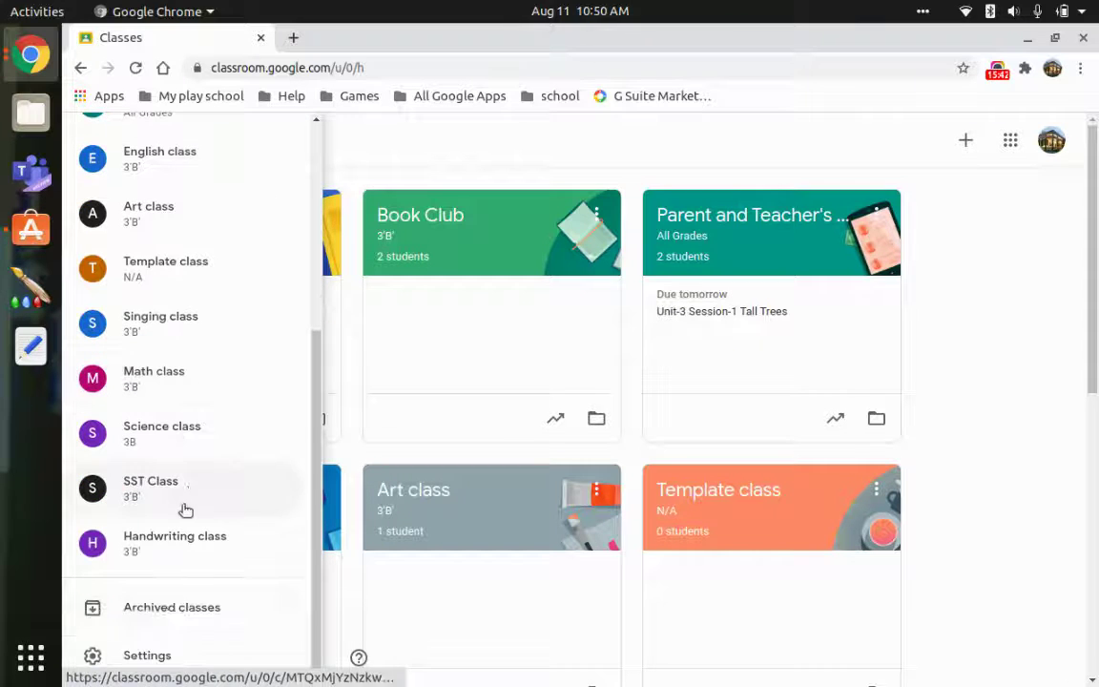
{"action": "left_click", "coordinate": [171, 604]}
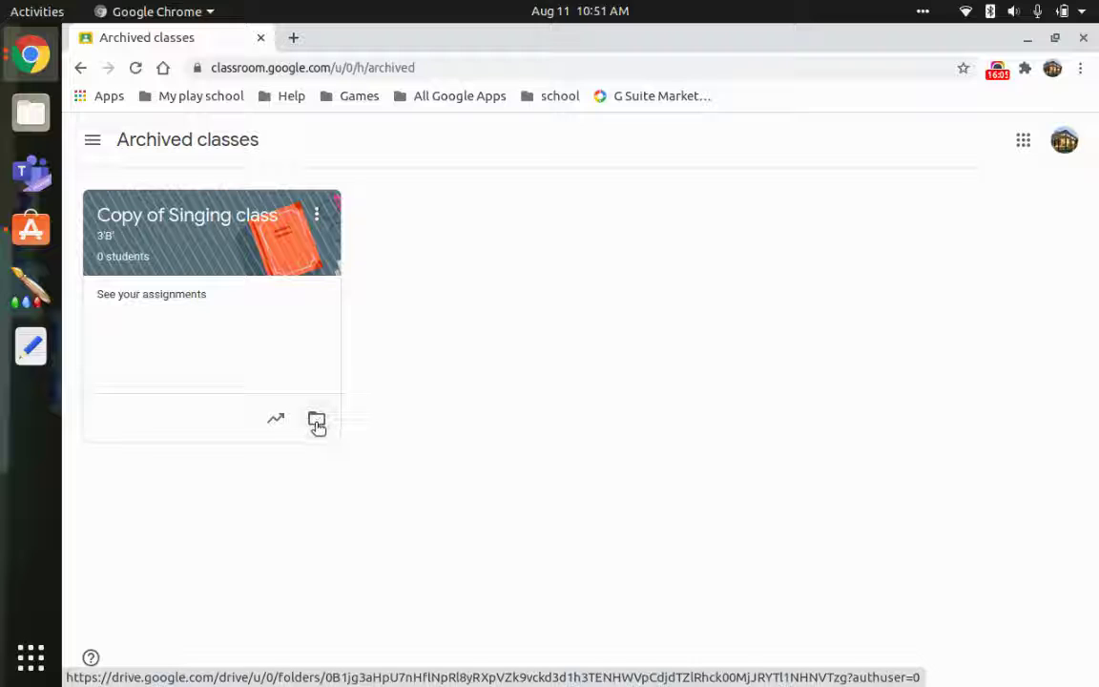
{"action": "left_click", "coordinate": [318, 213]}
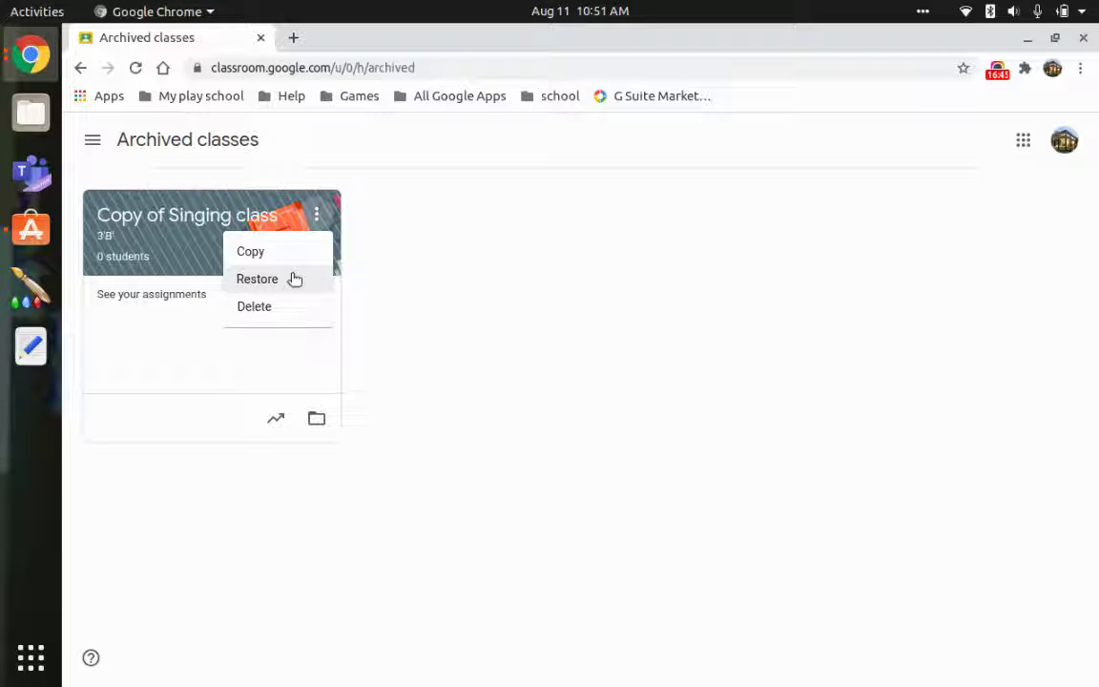
{"action": "left_click", "coordinate": [195, 333]}
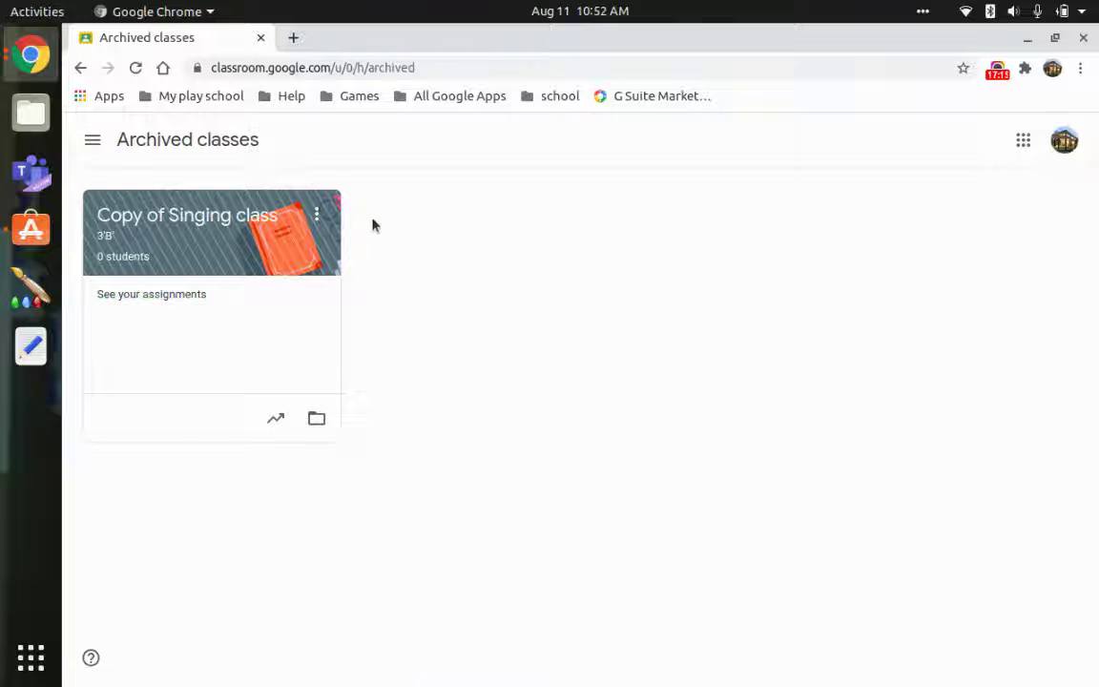
- Delete the archived Copy of Singing class permanently and confirm the deletion
{"action": "left_click", "coordinate": [316, 218]}
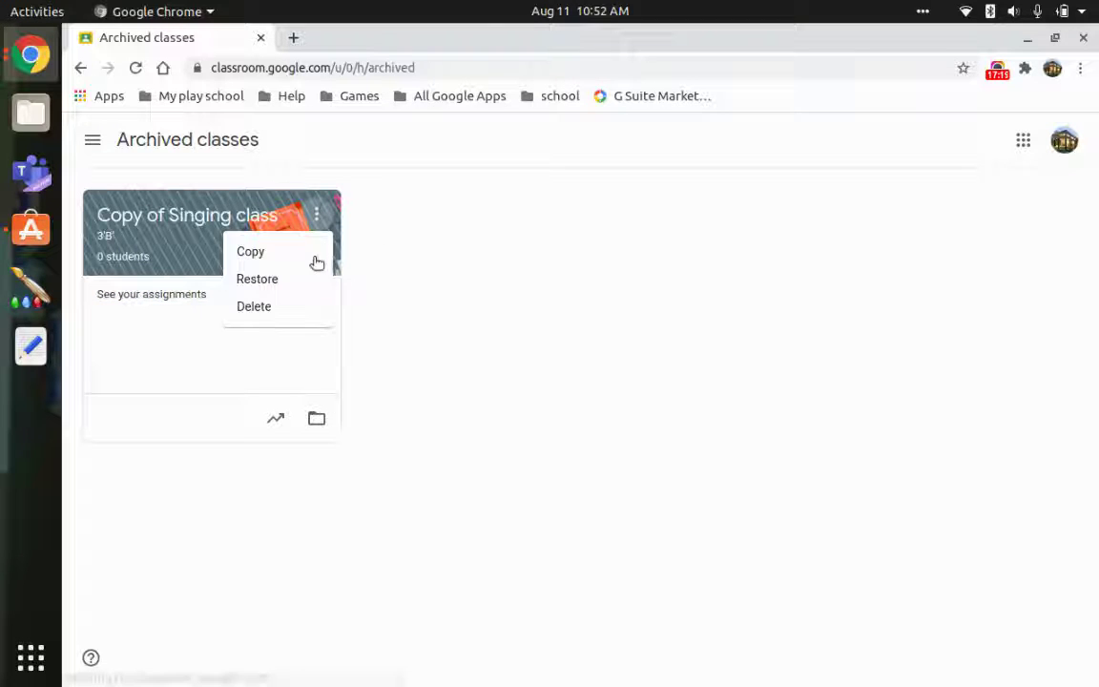
{"action": "left_click", "coordinate": [290, 310]}
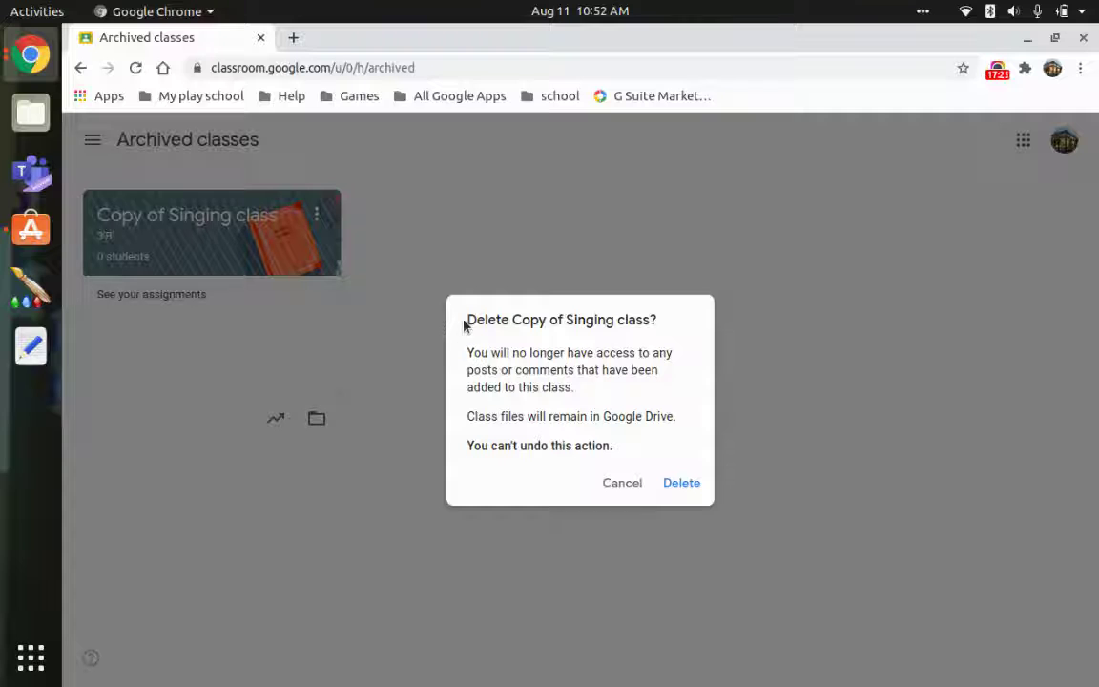
{"action": "key", "text": "super"}
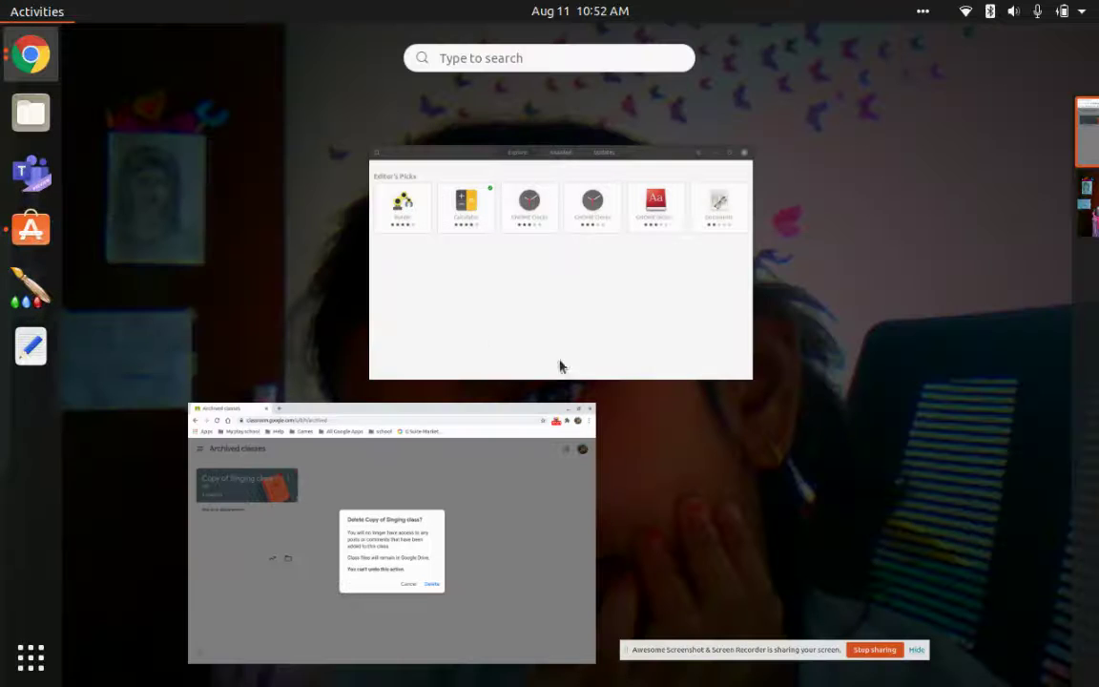
{"action": "left_click", "coordinate": [478, 477]}
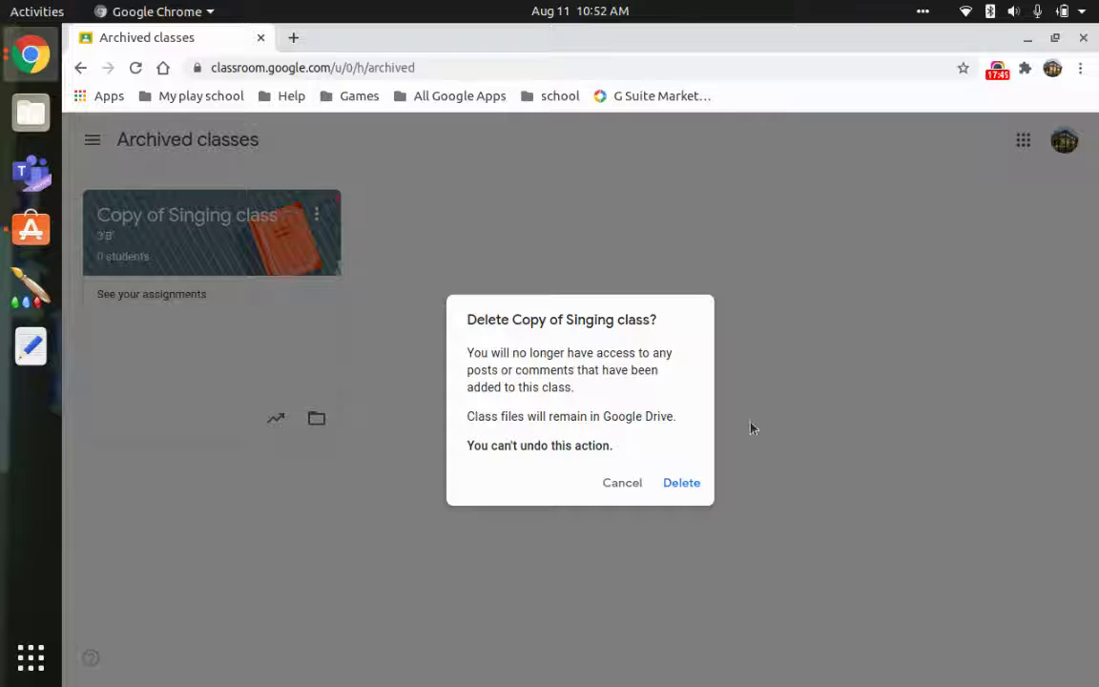
{"action": "left_click", "coordinate": [681, 483]}
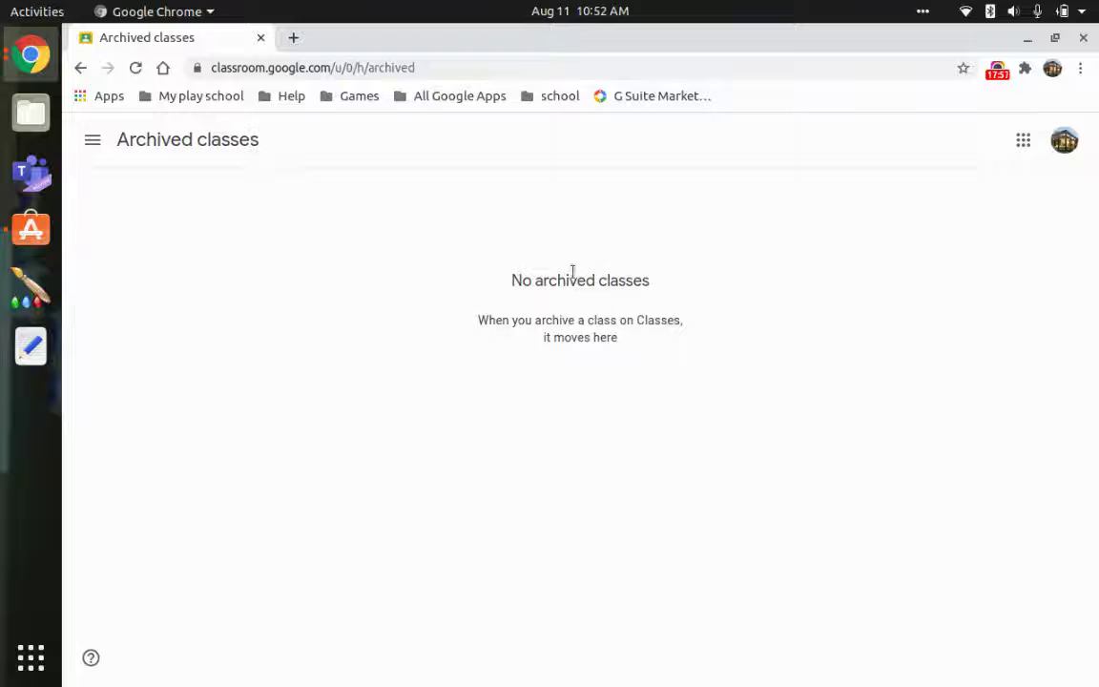
{"action": "left_click", "coordinate": [93, 140]}
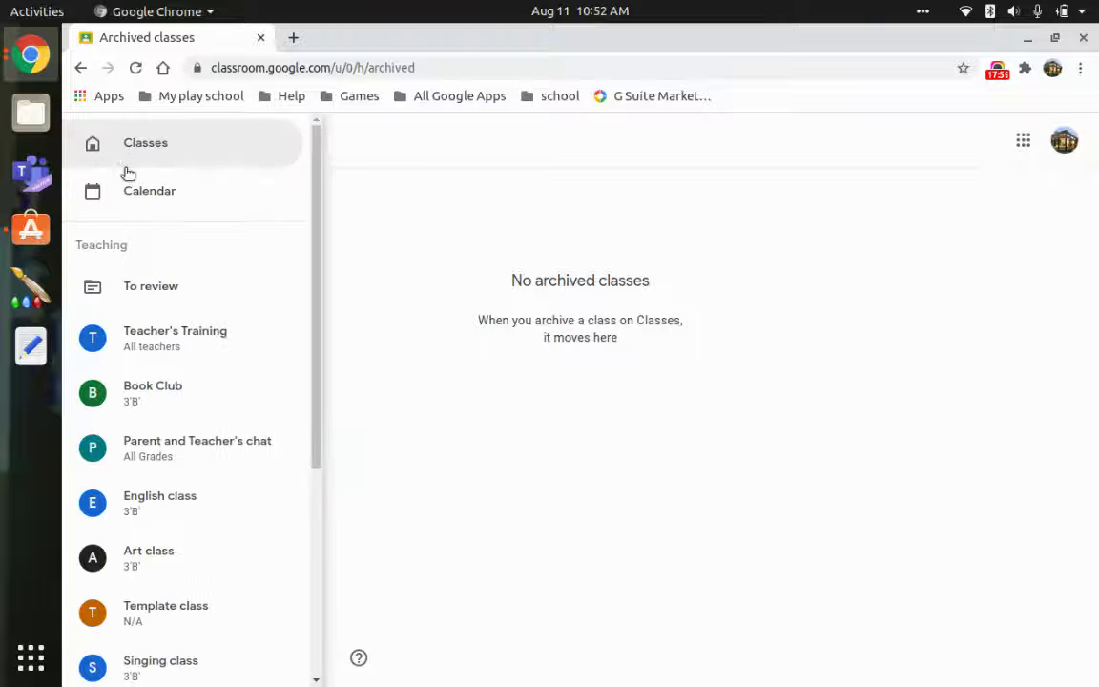
{"action": "scroll", "coordinate": [207, 301], "scroll_direction": "down", "scroll_amount": 3}
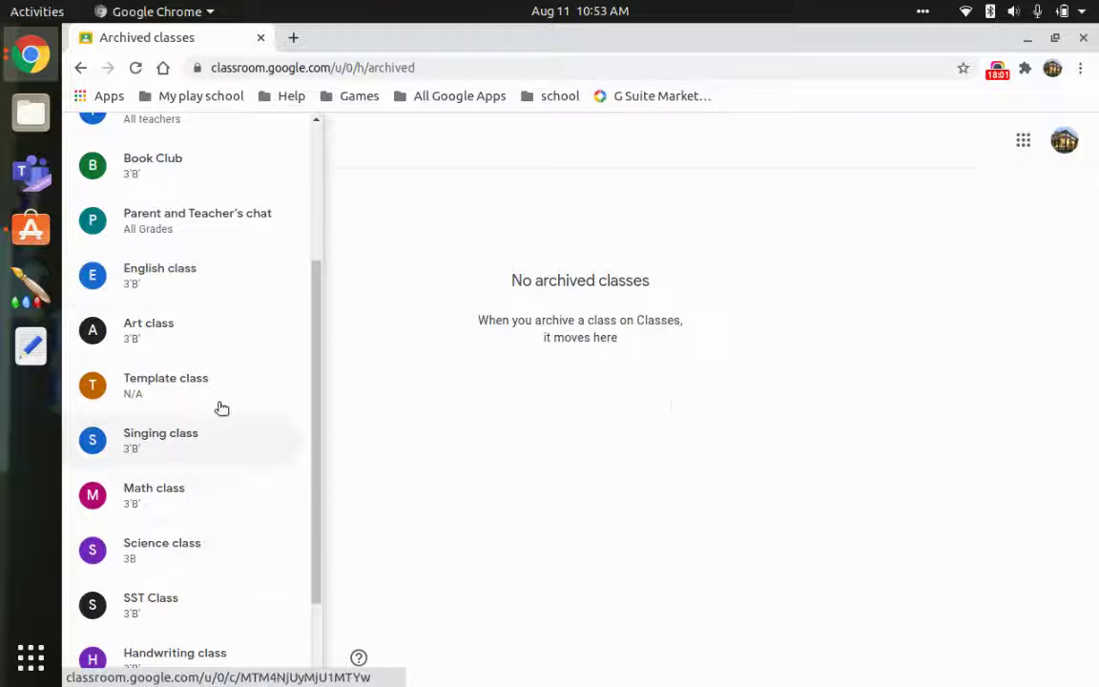
{"action": "left_click", "coordinate": [672, 405]}
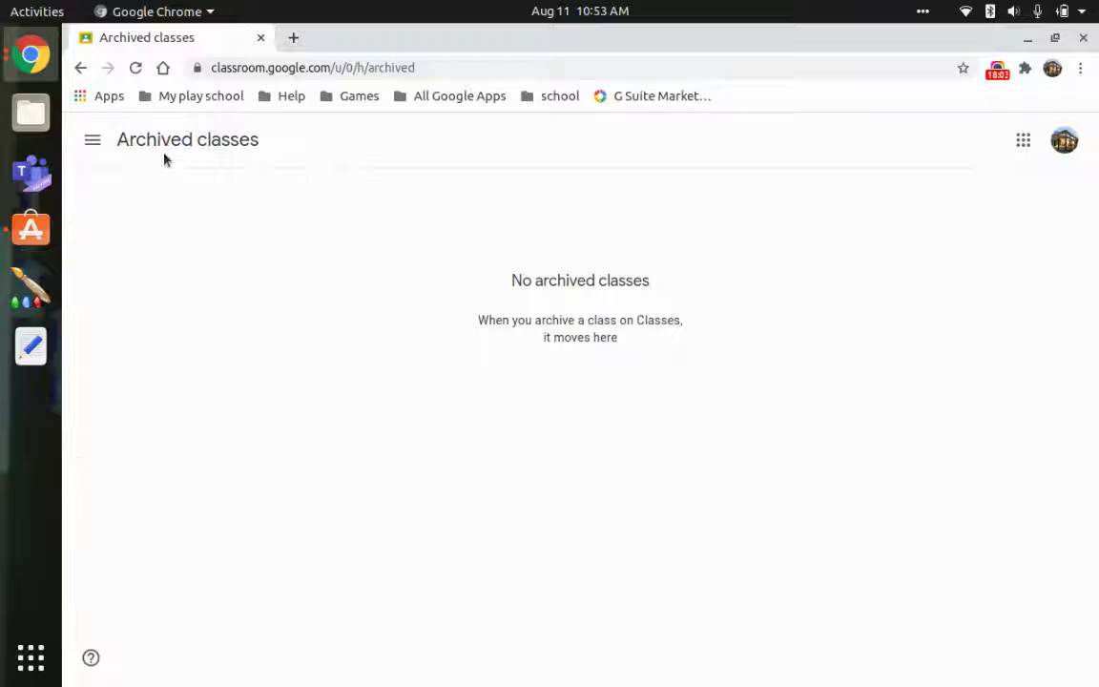
- Open the Classroom Settings page and look through its Profile and Notifications sections
{"action": "left_click", "coordinate": [93, 148]}
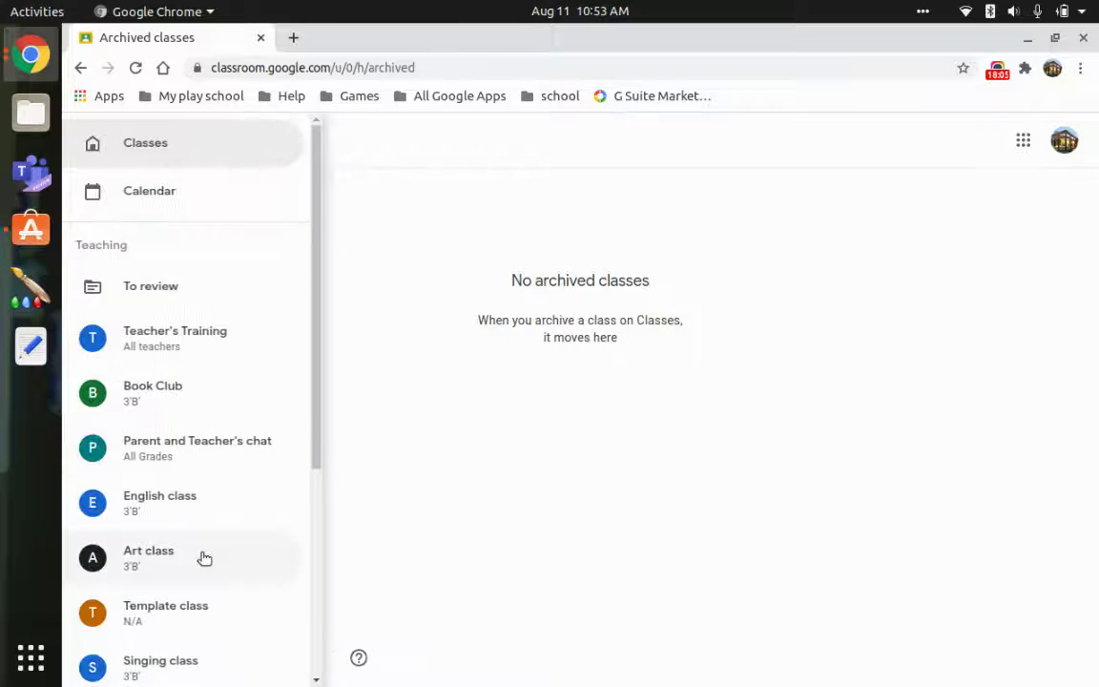
{"action": "scroll", "coordinate": [196, 554], "scroll_direction": "down", "scroll_amount": 3}
{"action": "scroll", "coordinate": [191, 587], "scroll_direction": "down", "scroll_amount": 2}
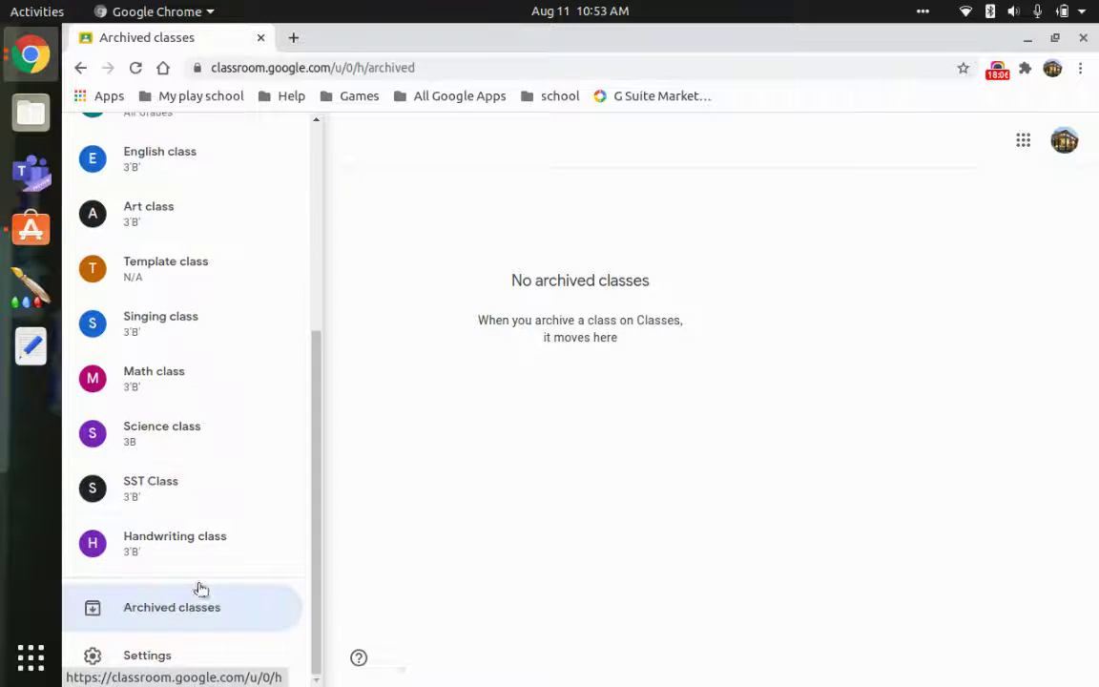
{"action": "left_click", "coordinate": [180, 660]}
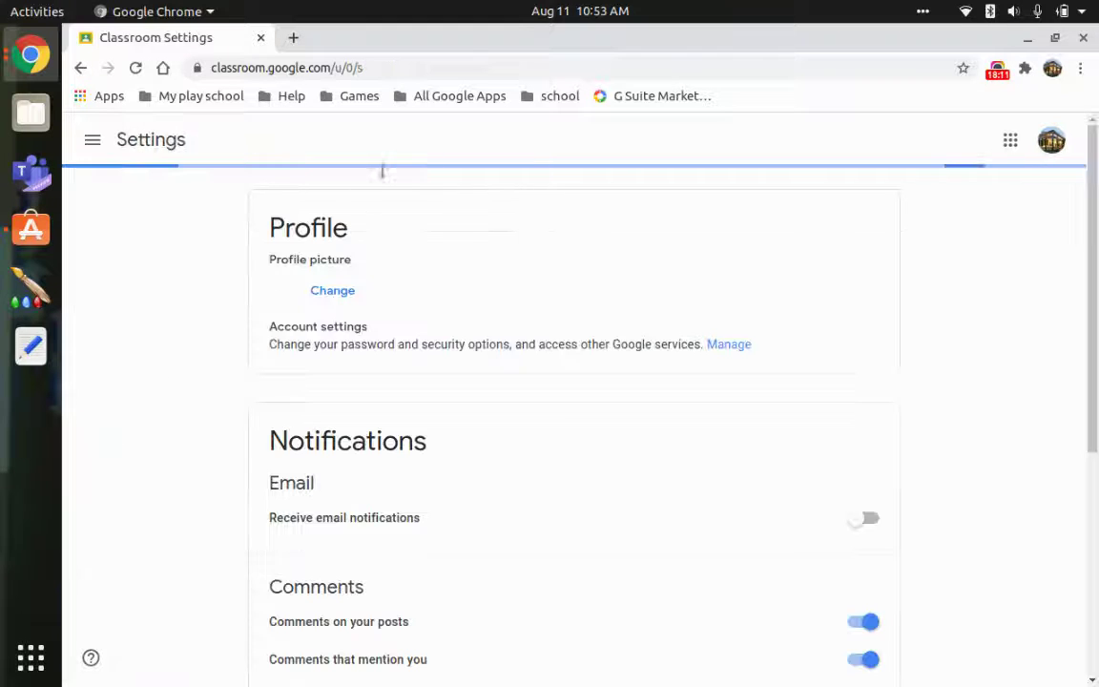
{"action": "scroll", "coordinate": [453, 478], "scroll_direction": "down", "scroll_amount": 5}
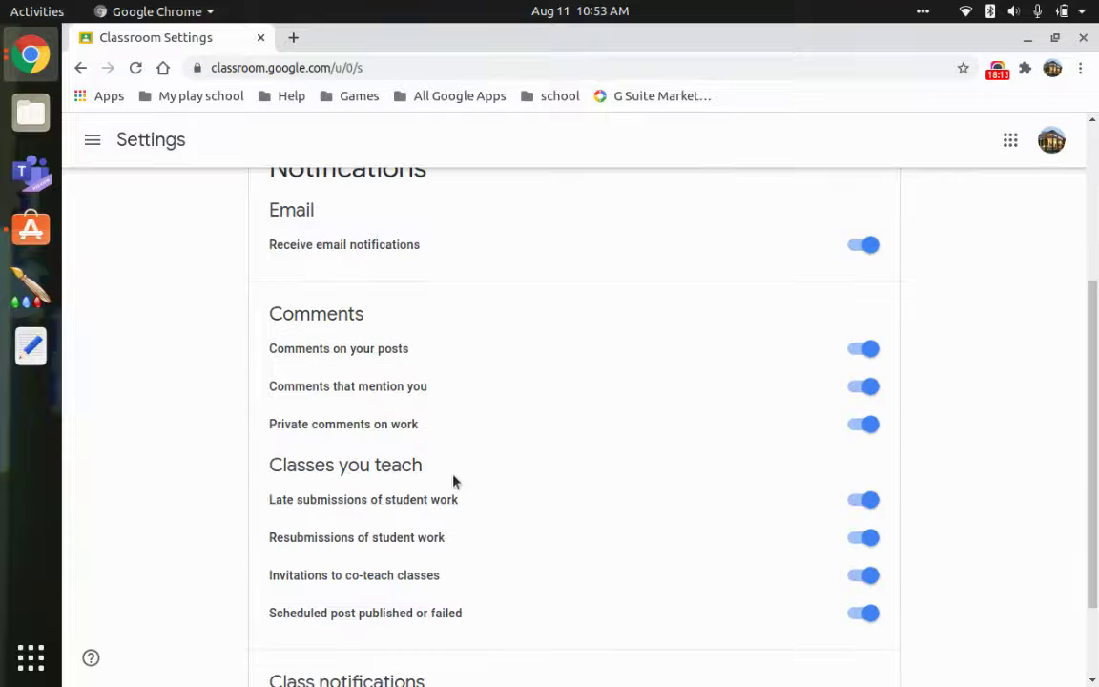
{"action": "scroll", "coordinate": [496, 554], "scroll_direction": "up", "scroll_amount": 4}
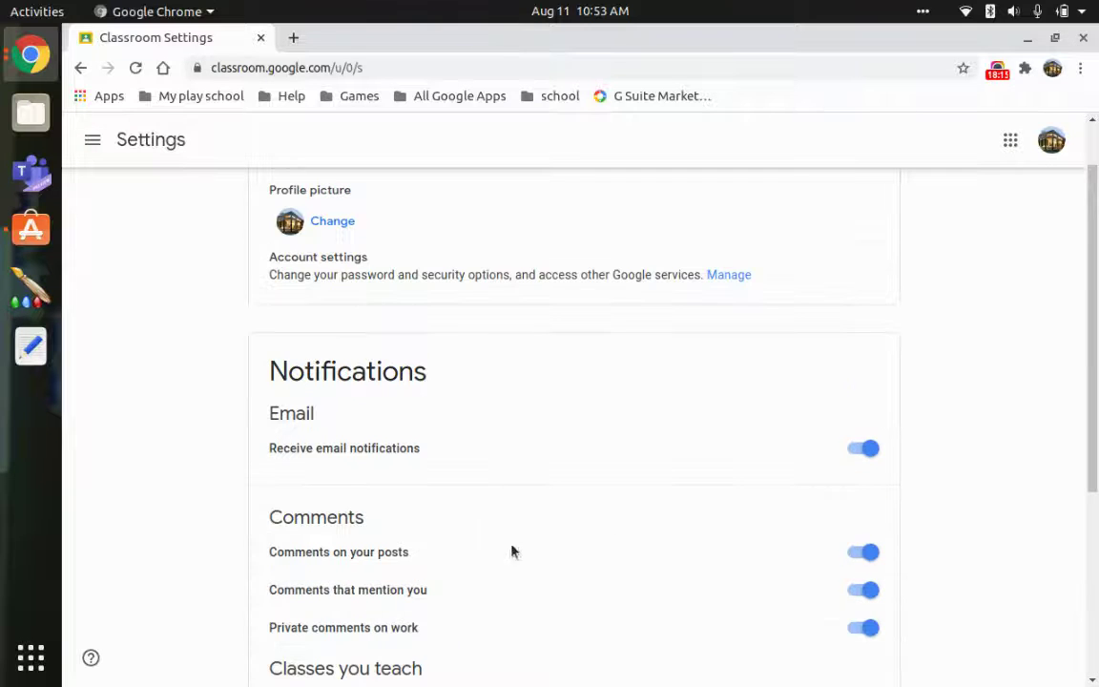
{"action": "scroll", "coordinate": [513, 550], "scroll_direction": "up", "scroll_amount": 2}
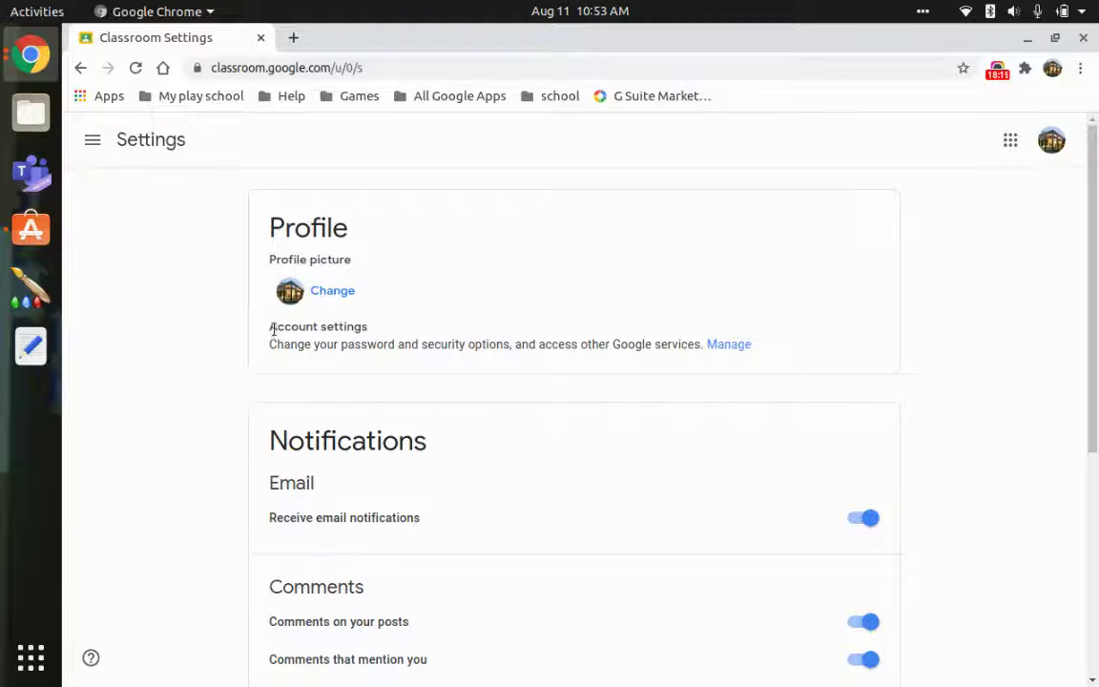
{"action": "scroll", "coordinate": [325, 291], "scroll_direction": "down", "scroll_amount": 3}
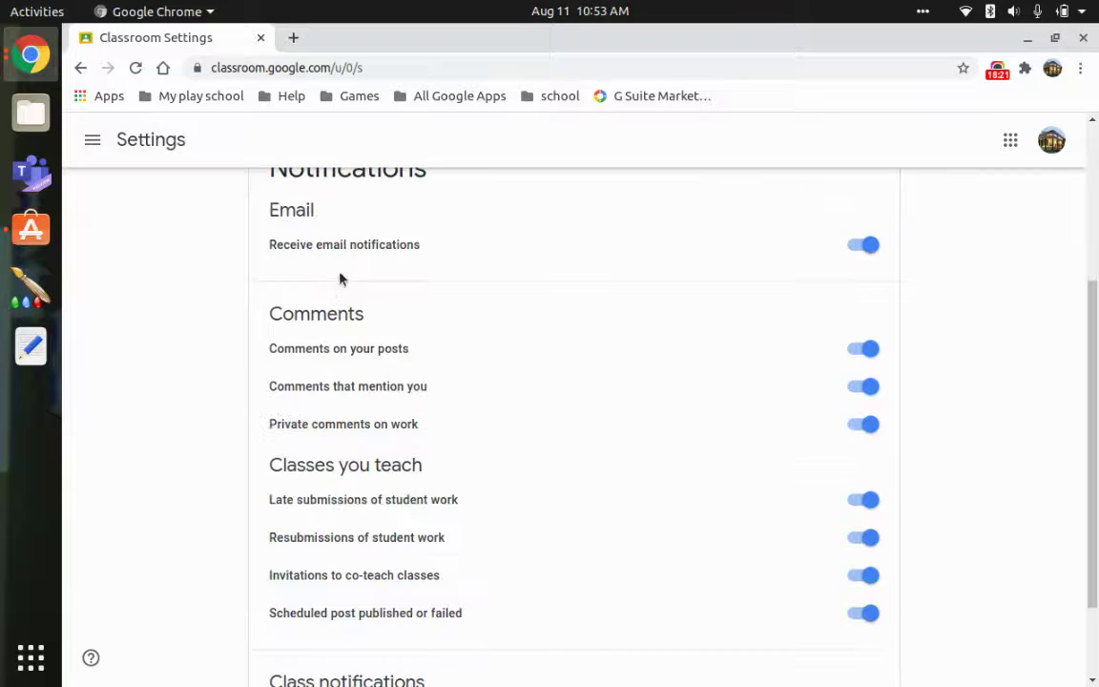
- Turn Receive email notifications off and back on, and review the remaining comment, teaching and class notification options
{"action": "scroll", "coordinate": [303, 291], "scroll_direction": "up", "scroll_amount": 1}
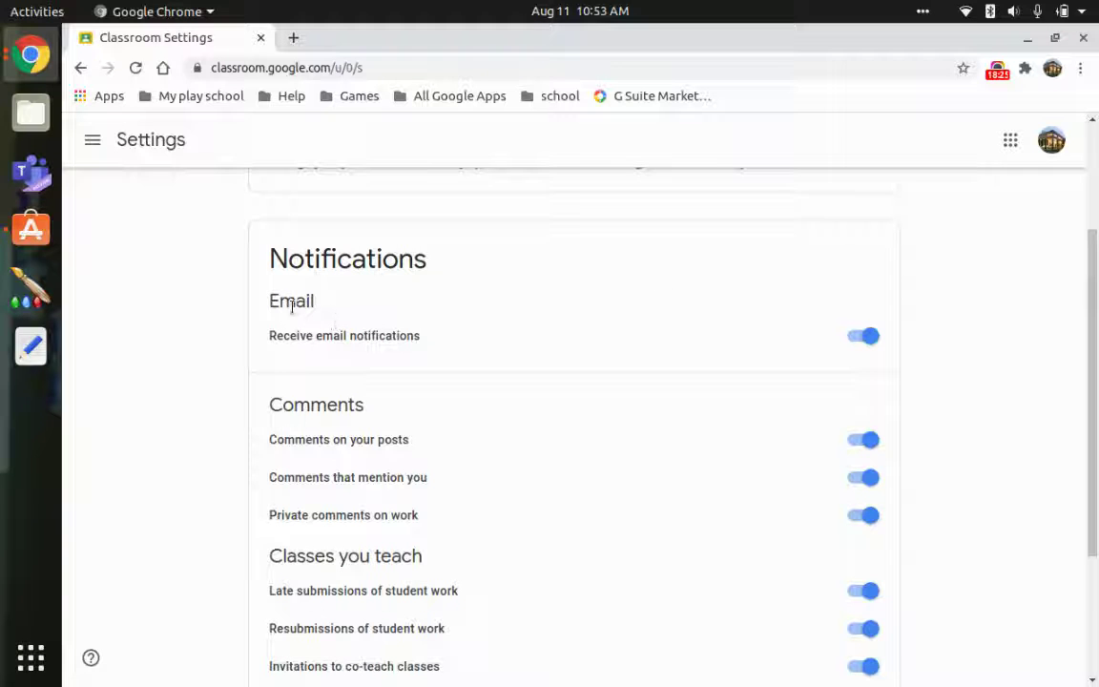
{"action": "left_click", "coordinate": [863, 338]}
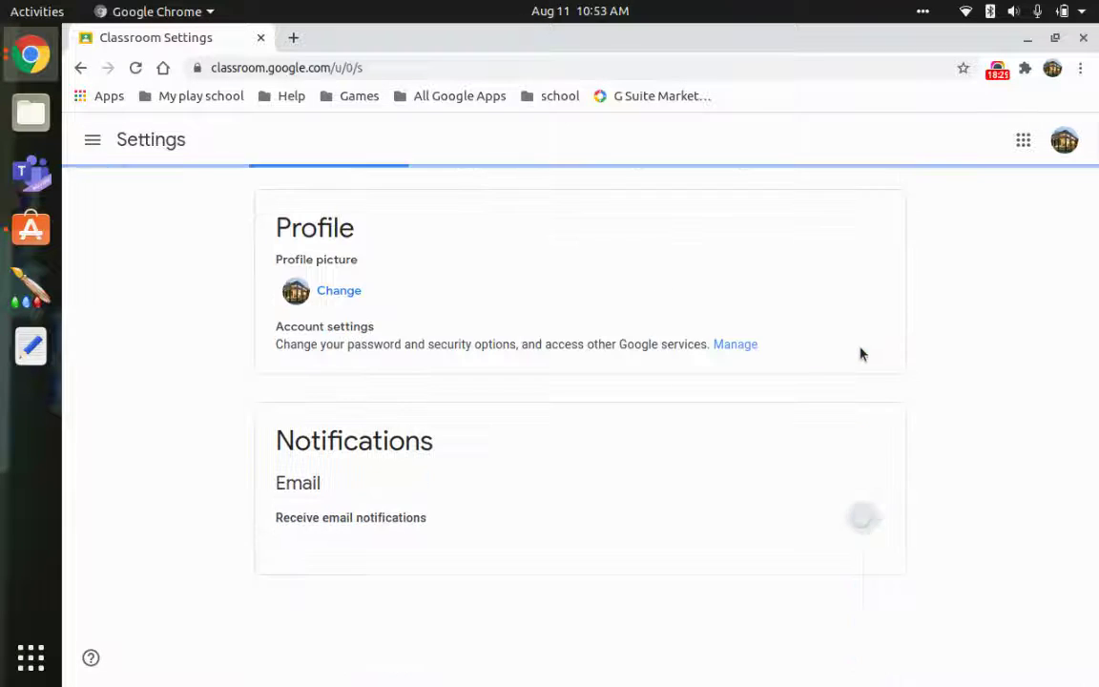
{"action": "left_click", "coordinate": [876, 518]}
{"action": "scroll", "coordinate": [494, 496], "scroll_direction": "down", "scroll_amount": 5}
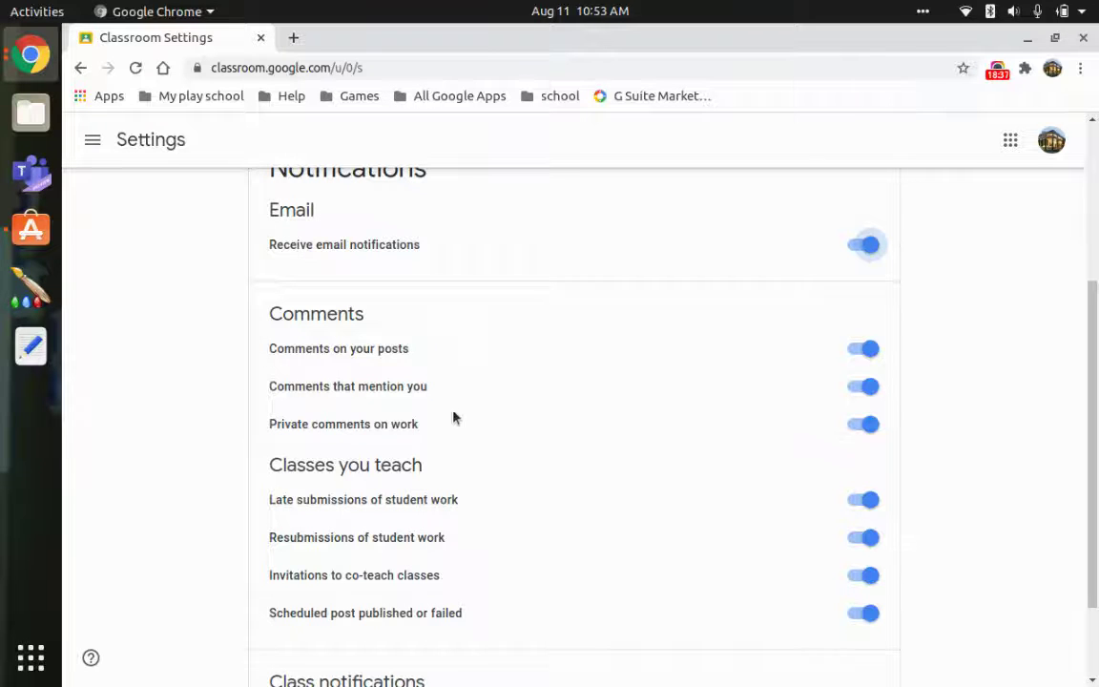
{"action": "scroll", "coordinate": [507, 423], "scroll_direction": "down", "scroll_amount": 2}
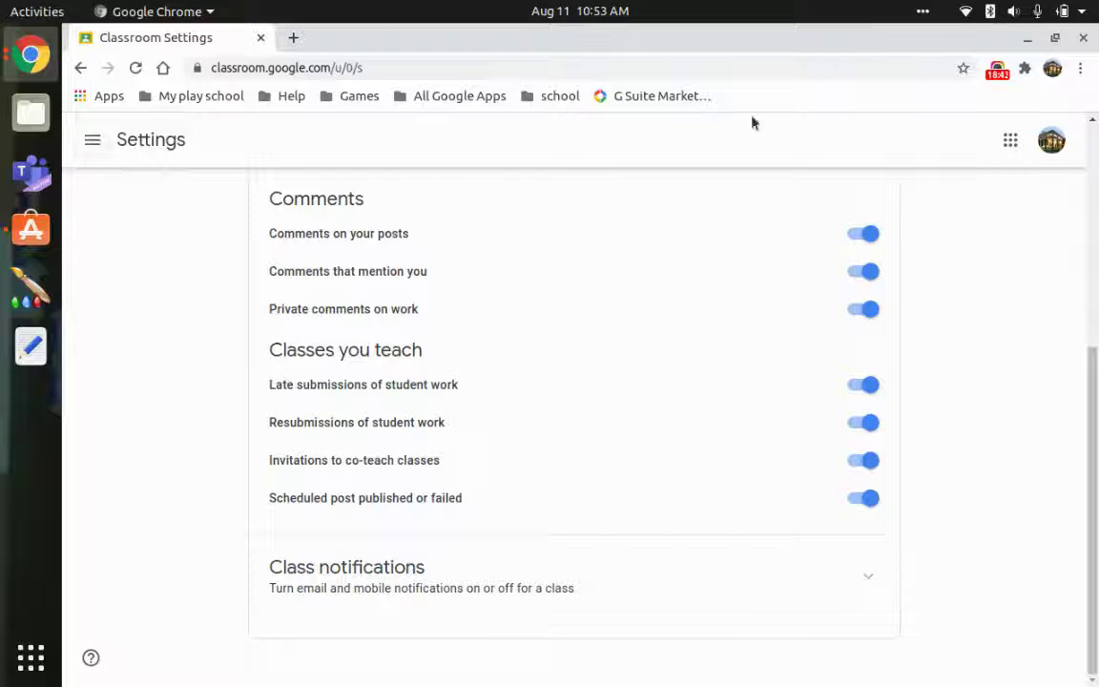
- Return to the Classes page and open the Teacher's Training class
{"action": "left_click", "coordinate": [95, 140]}
{"action": "left_click", "coordinate": [180, 148]}
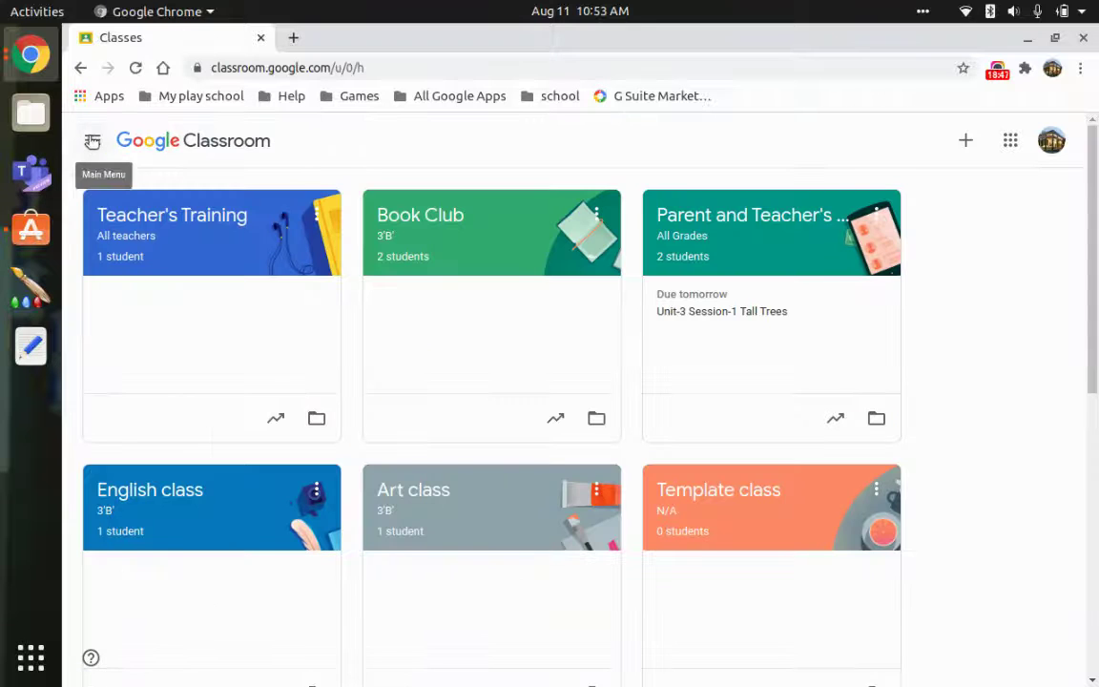
{"action": "left_click", "coordinate": [90, 140]}
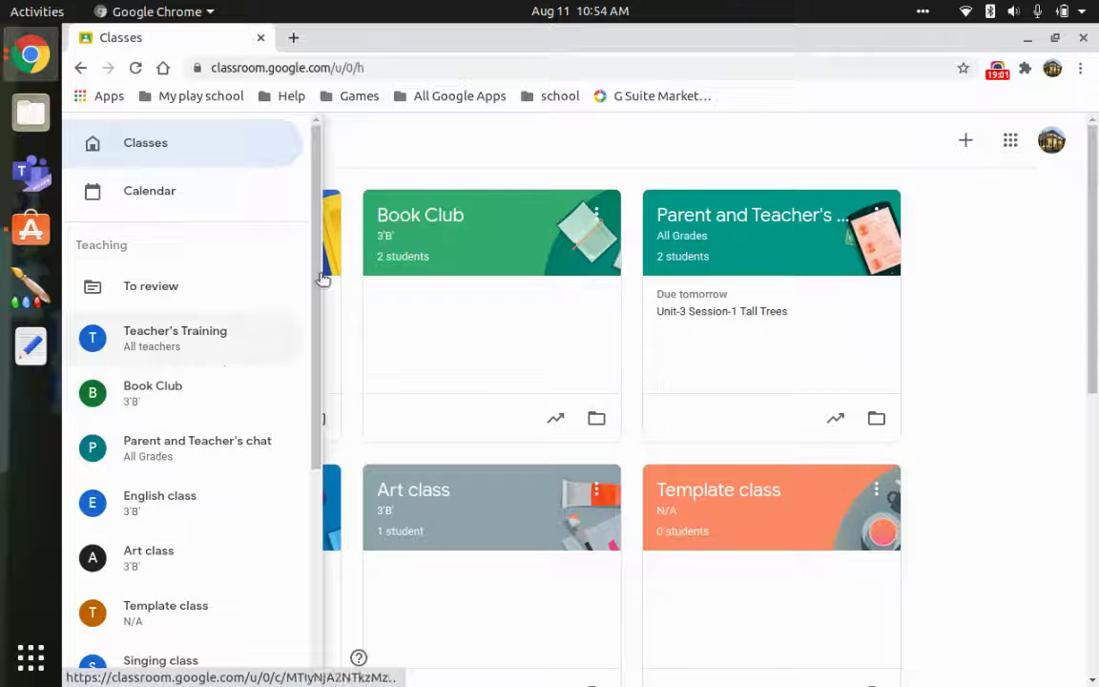
{"action": "left_click", "coordinate": [498, 154]}
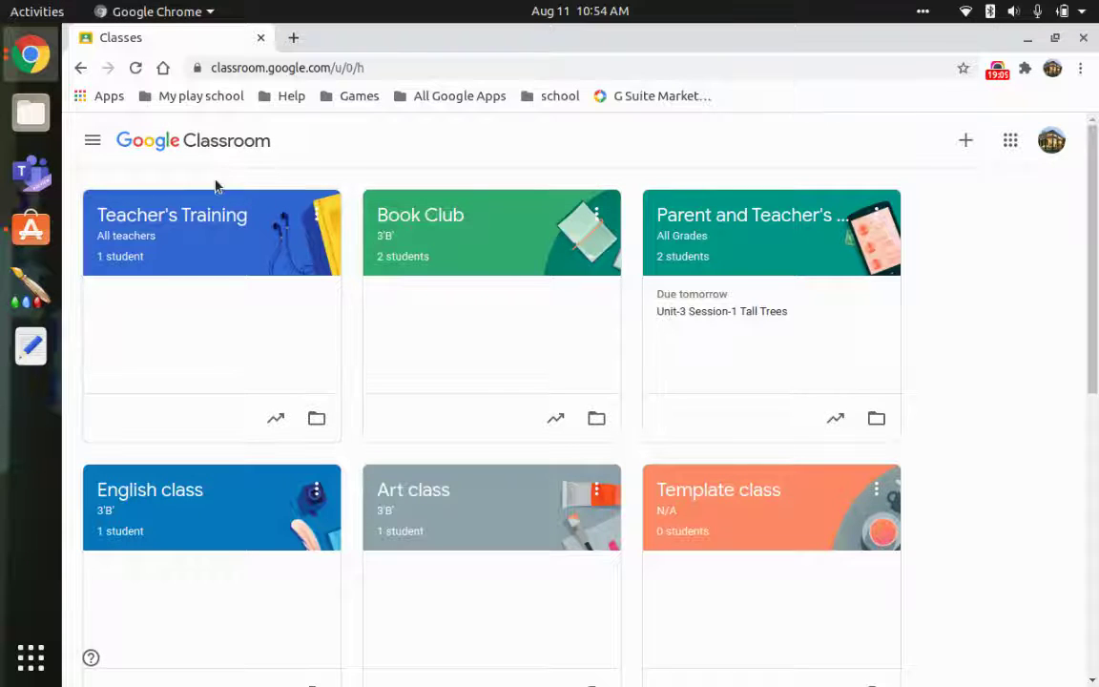
{"action": "left_click", "coordinate": [164, 217]}
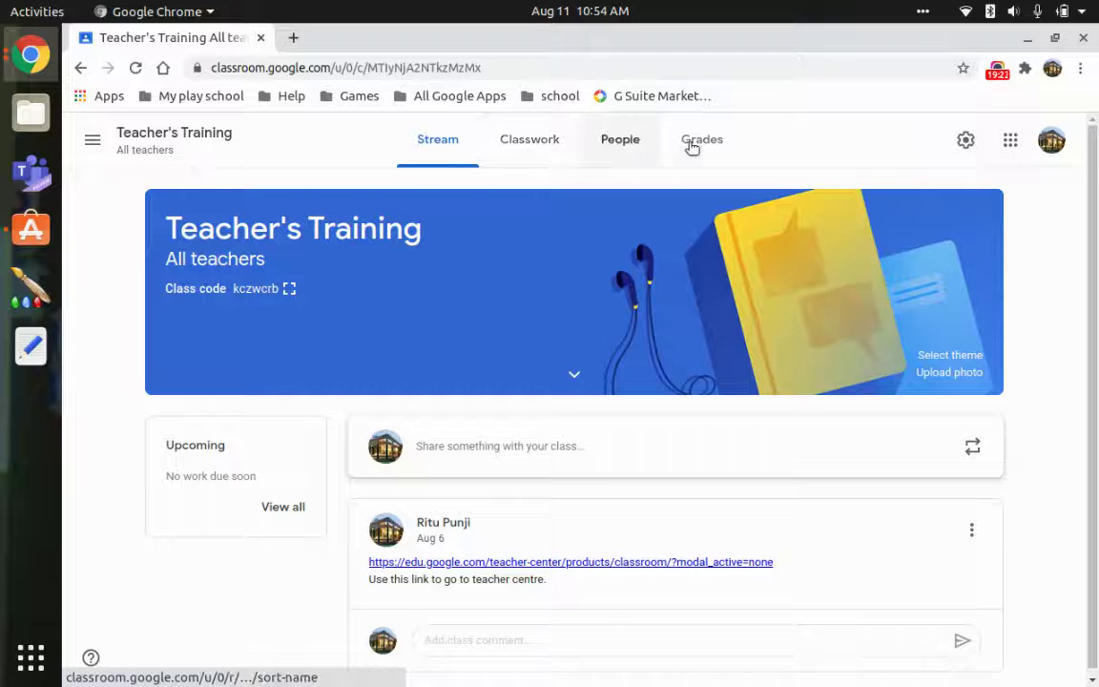
- View the Teacher's Training class code enlarged and close it, and expand and collapse the class details under the banner
{"action": "scroll", "coordinate": [581, 373], "scroll_direction": "down", "scroll_amount": 1}
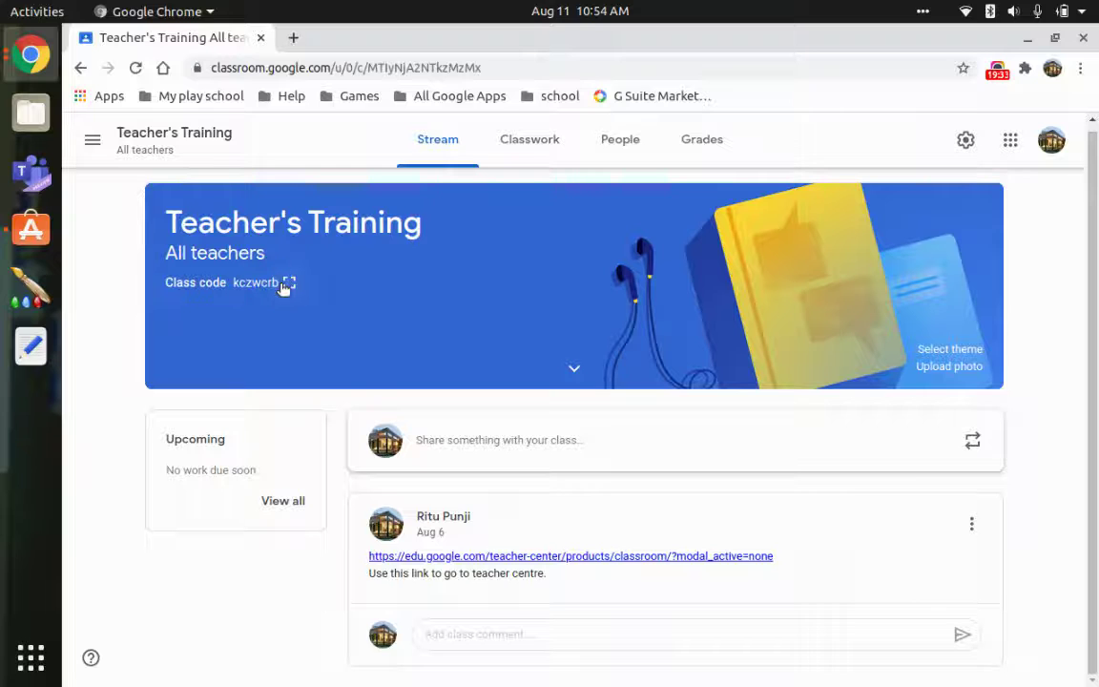
{"action": "left_click", "coordinate": [289, 282]}
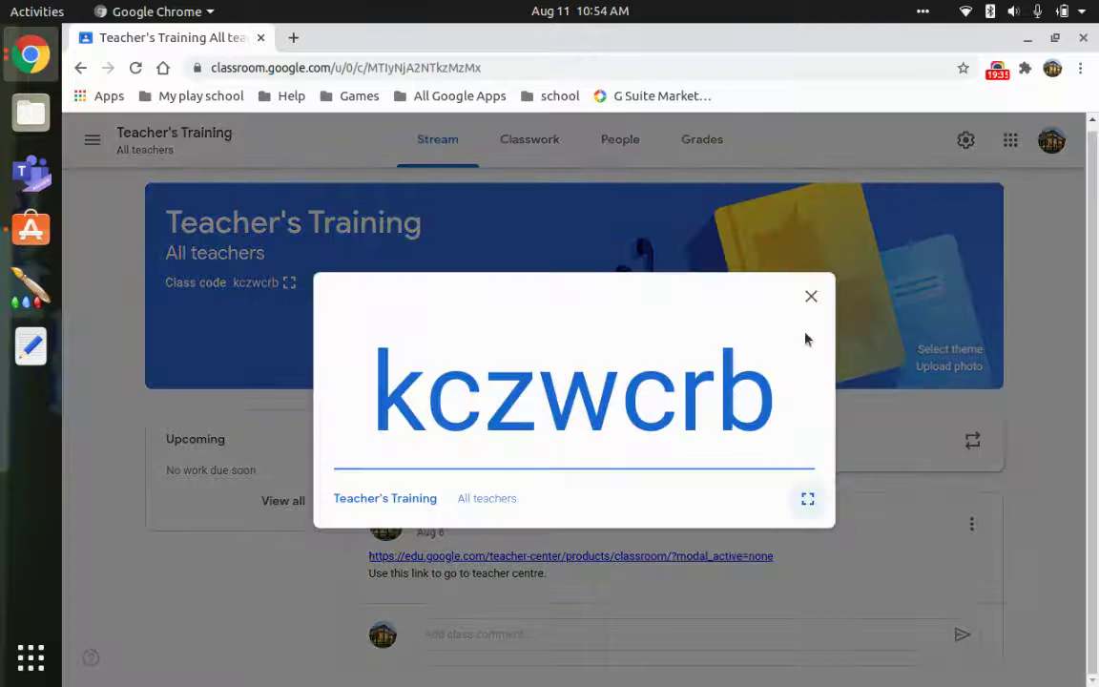
{"action": "left_click", "coordinate": [809, 302]}
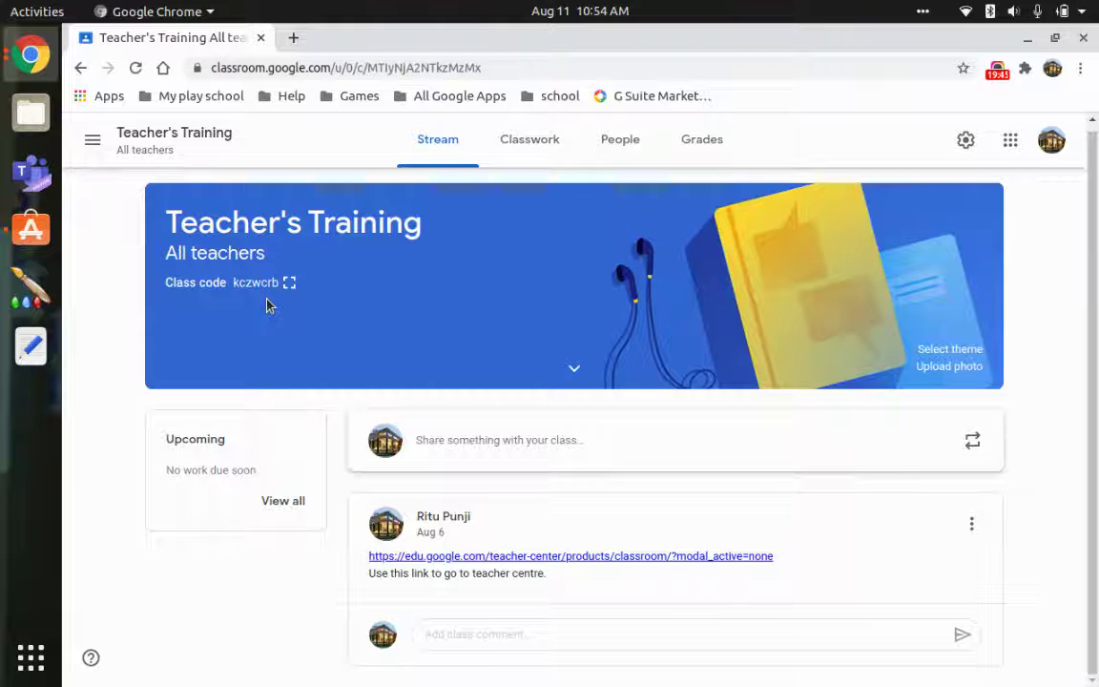
{"action": "scroll", "coordinate": [453, 512], "scroll_direction": "up", "scroll_amount": 1}
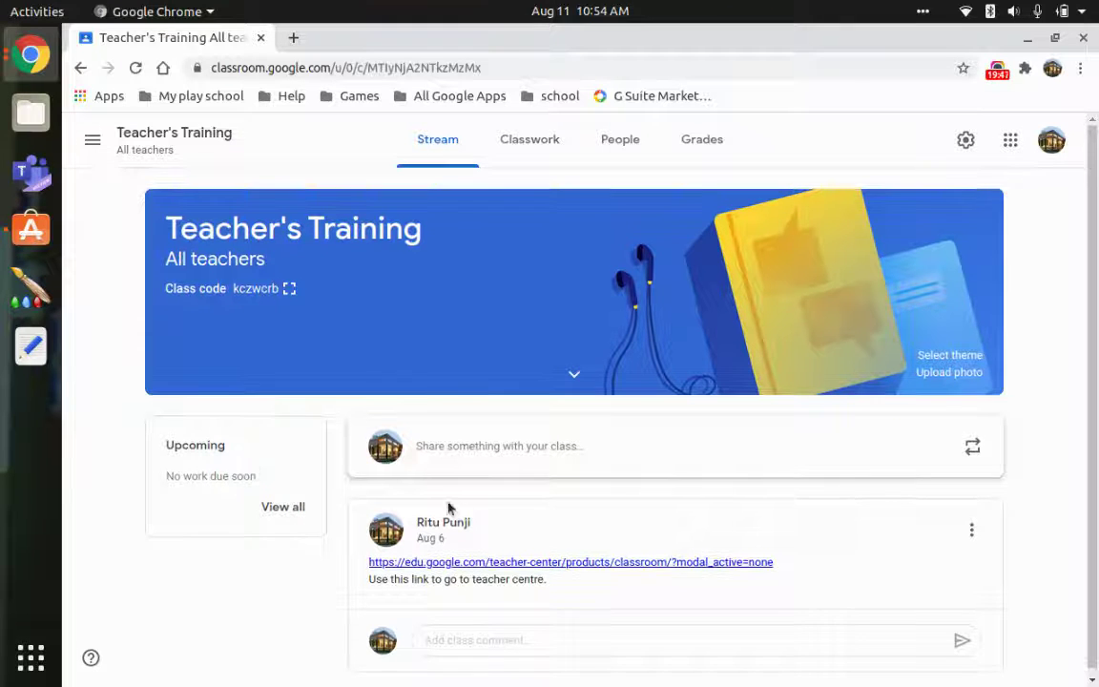
{"action": "left_click", "coordinate": [577, 375]}
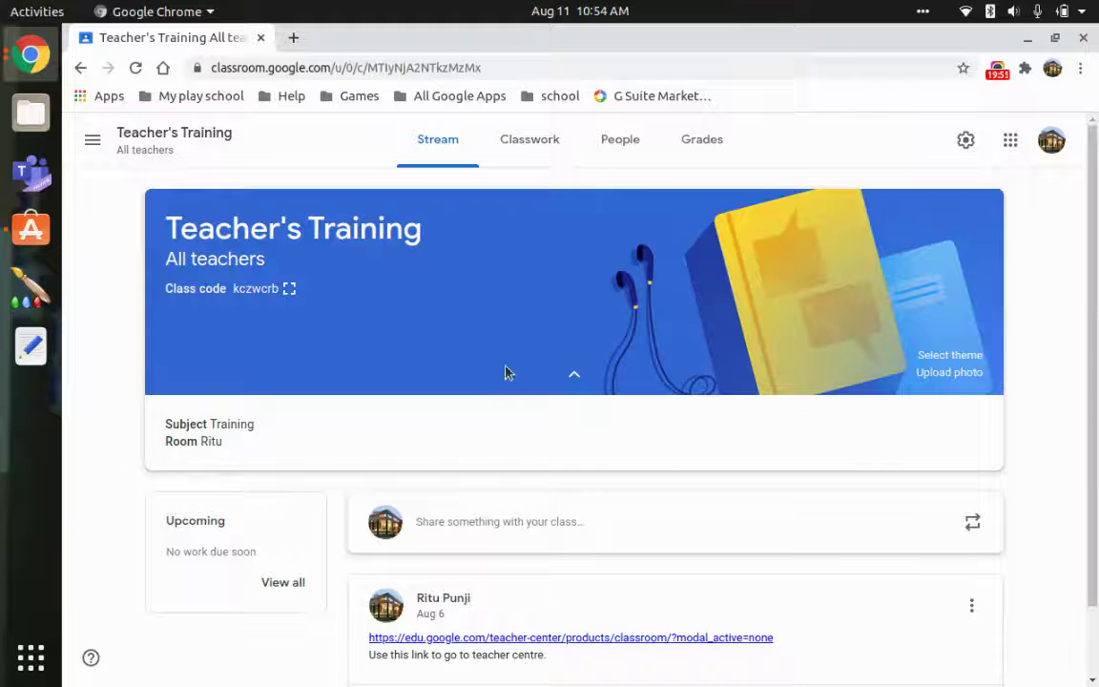
{"action": "left_click", "coordinate": [570, 375]}
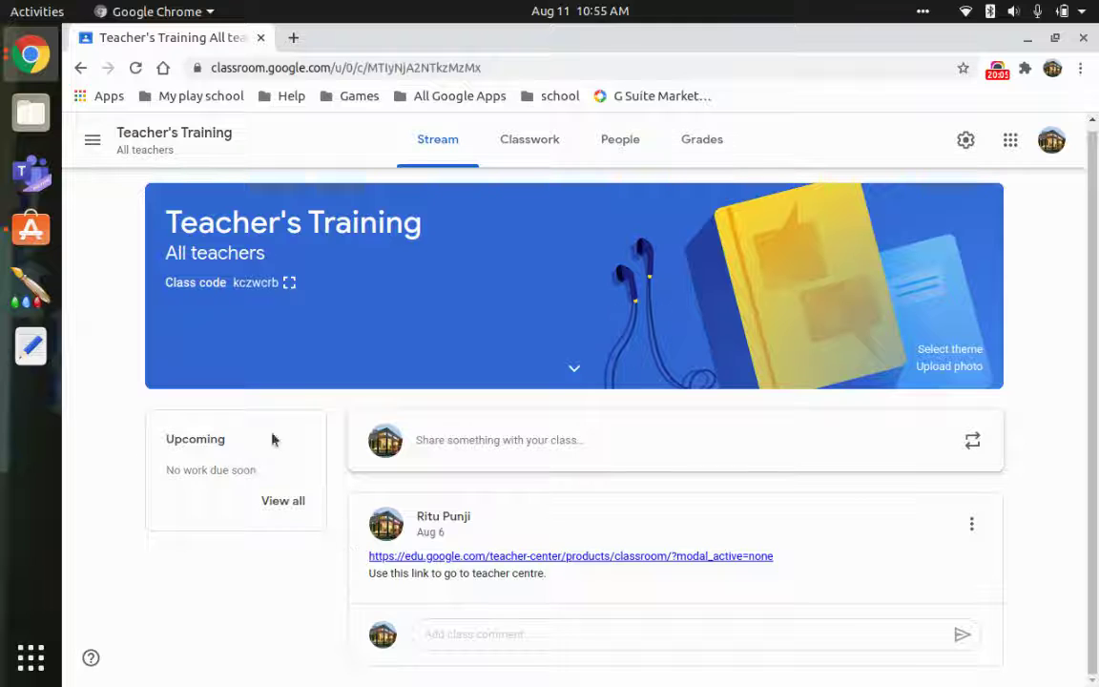
- Start a new announcement on the class Stream and review its student and class recipient lists
{"action": "left_click", "coordinate": [487, 454]}
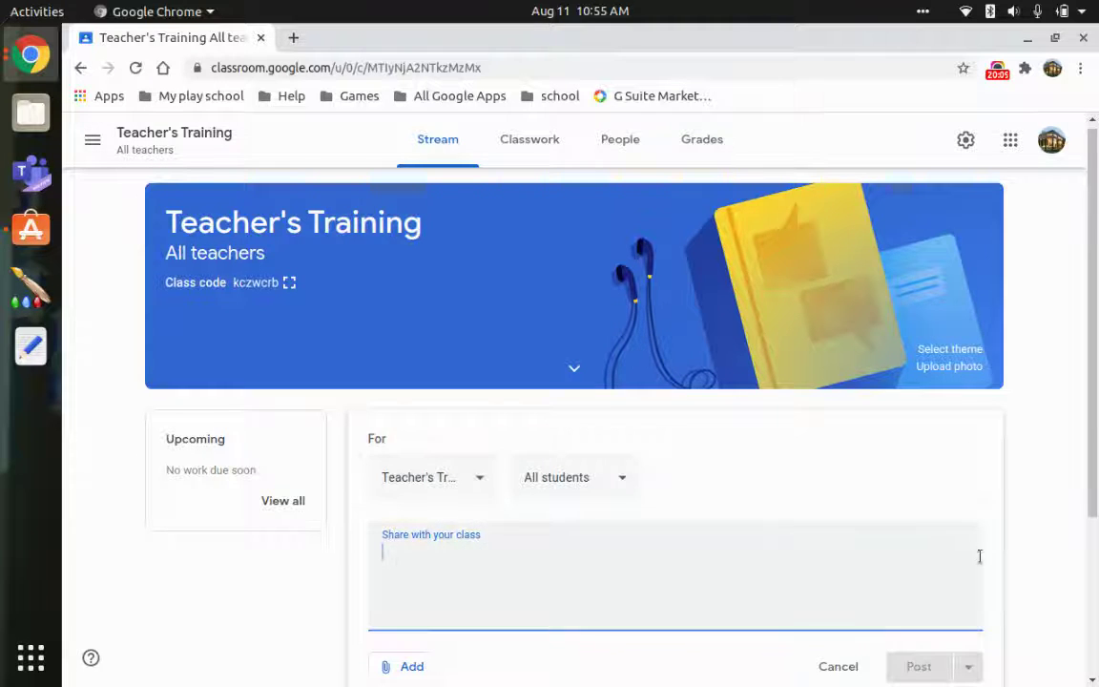
{"action": "left_click", "coordinate": [837, 666]}
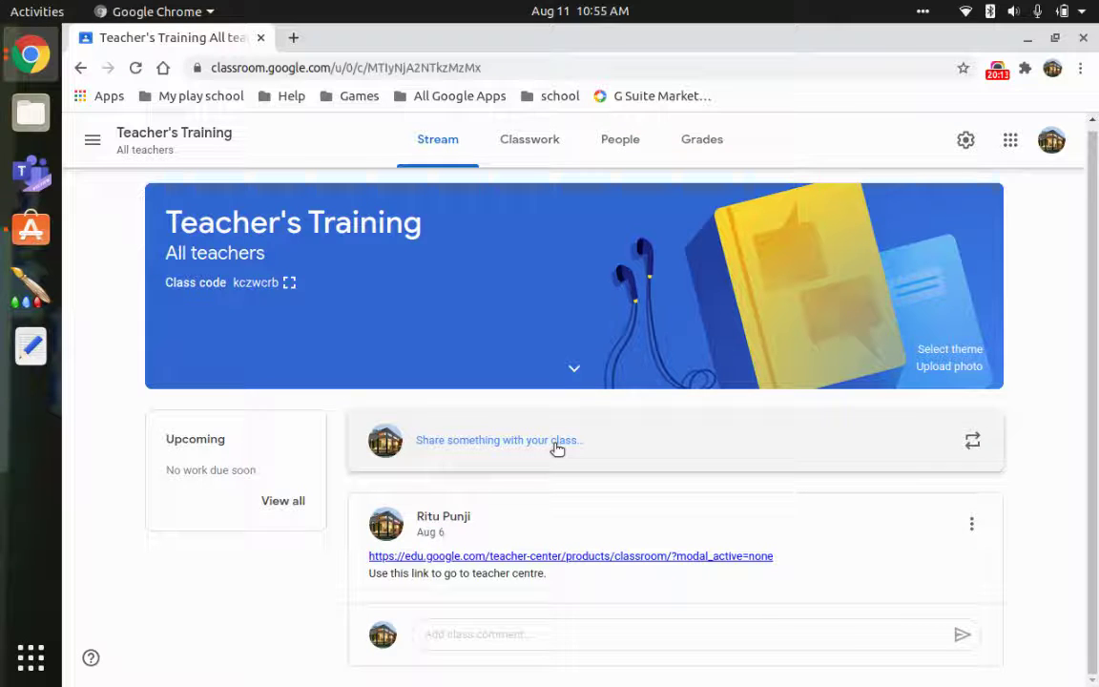
{"action": "left_click", "coordinate": [559, 448]}
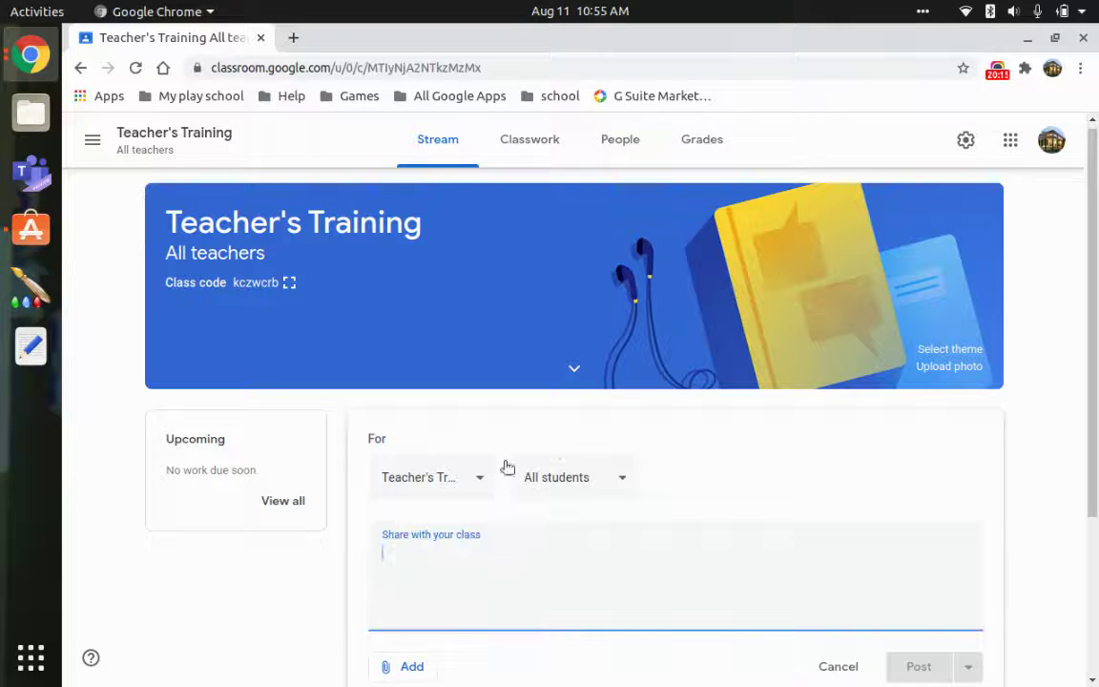
{"action": "scroll", "coordinate": [628, 449], "scroll_direction": "down", "scroll_amount": 5}
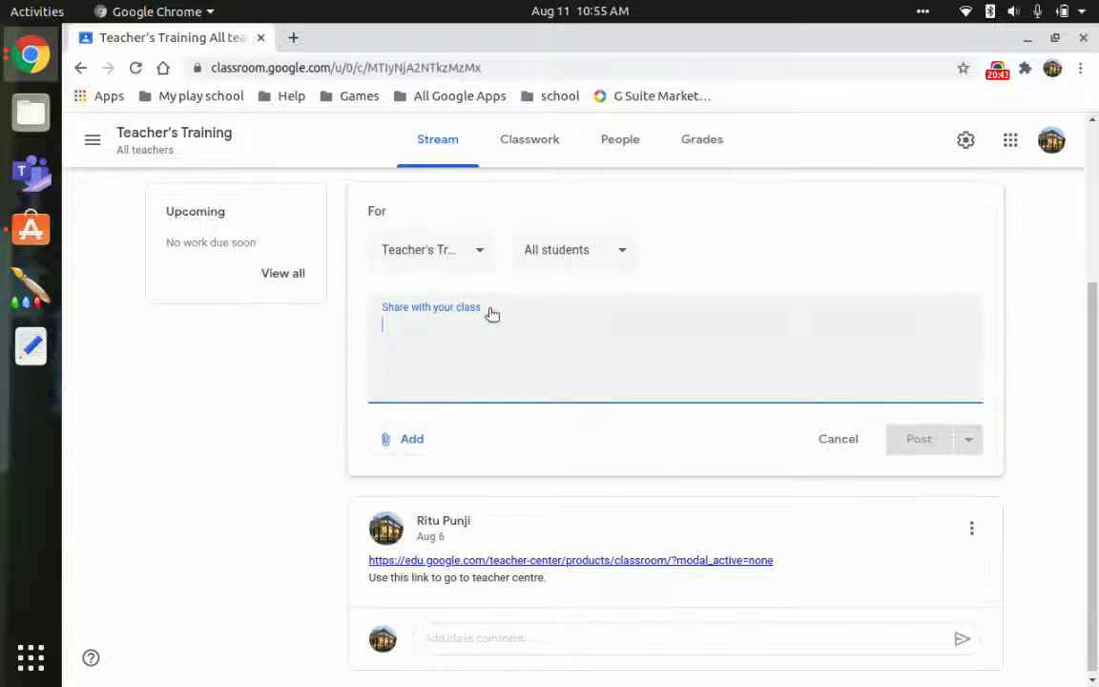
{"action": "left_click", "coordinate": [598, 249]}
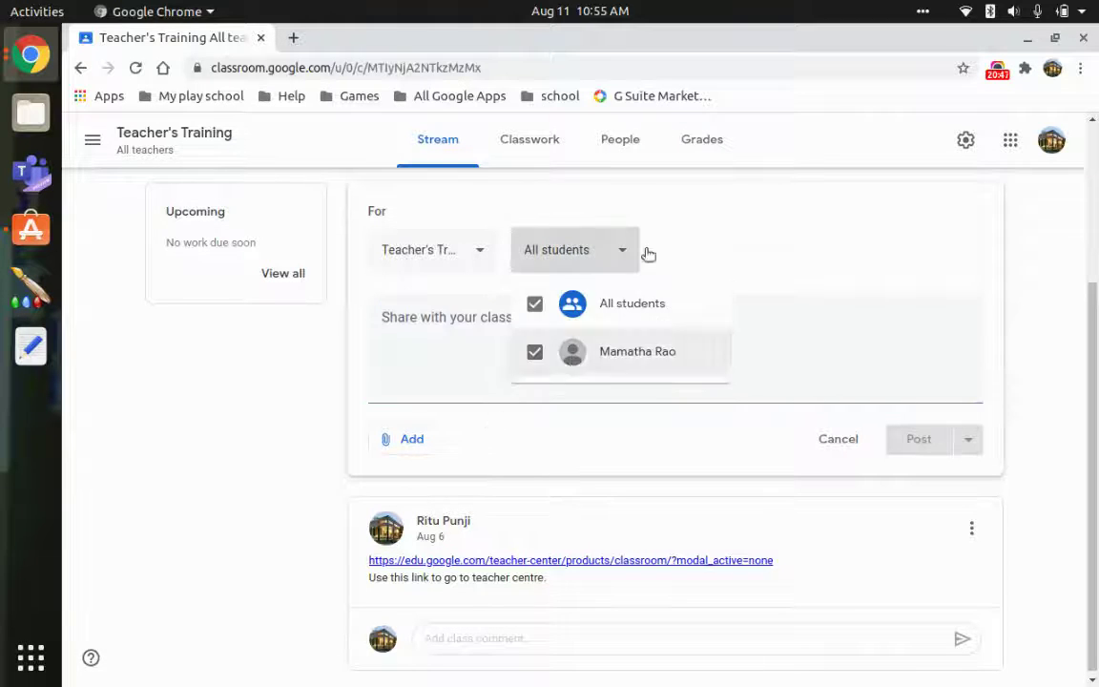
{"action": "left_click", "coordinate": [668, 225]}
{"action": "left_click", "coordinate": [451, 256]}
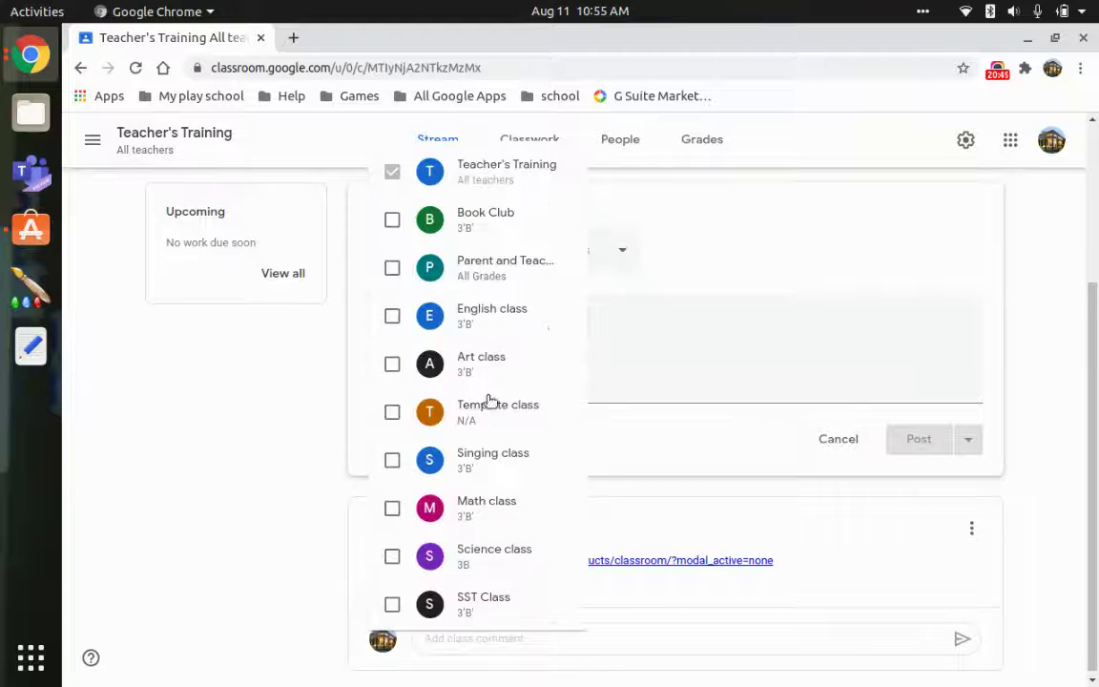
{"action": "left_click", "coordinate": [792, 295]}
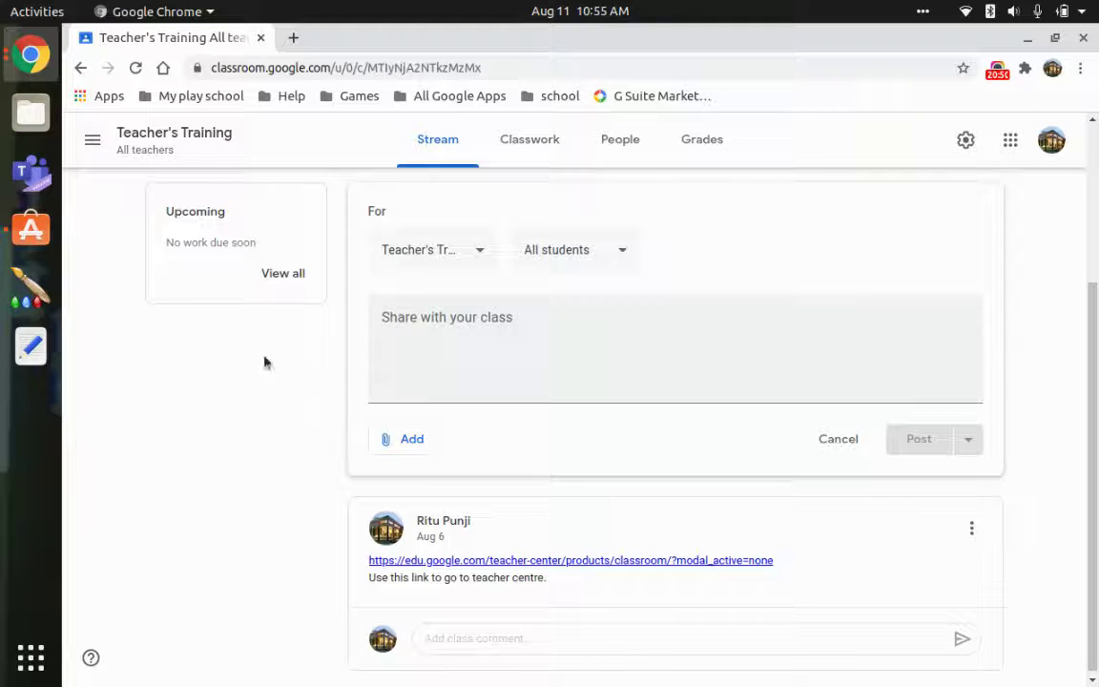
- Write "Hi" as the announcement text and review the available attachment types without adding one
{"action": "left_click", "coordinate": [403, 315]}
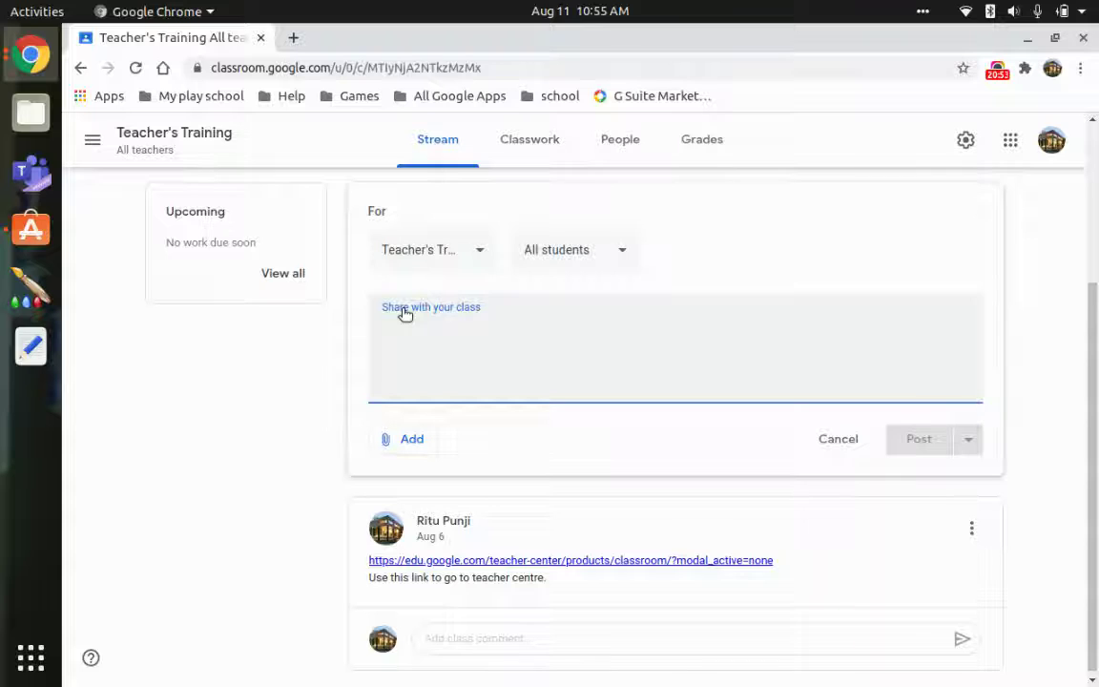
{"action": "type", "text": "Hi"}
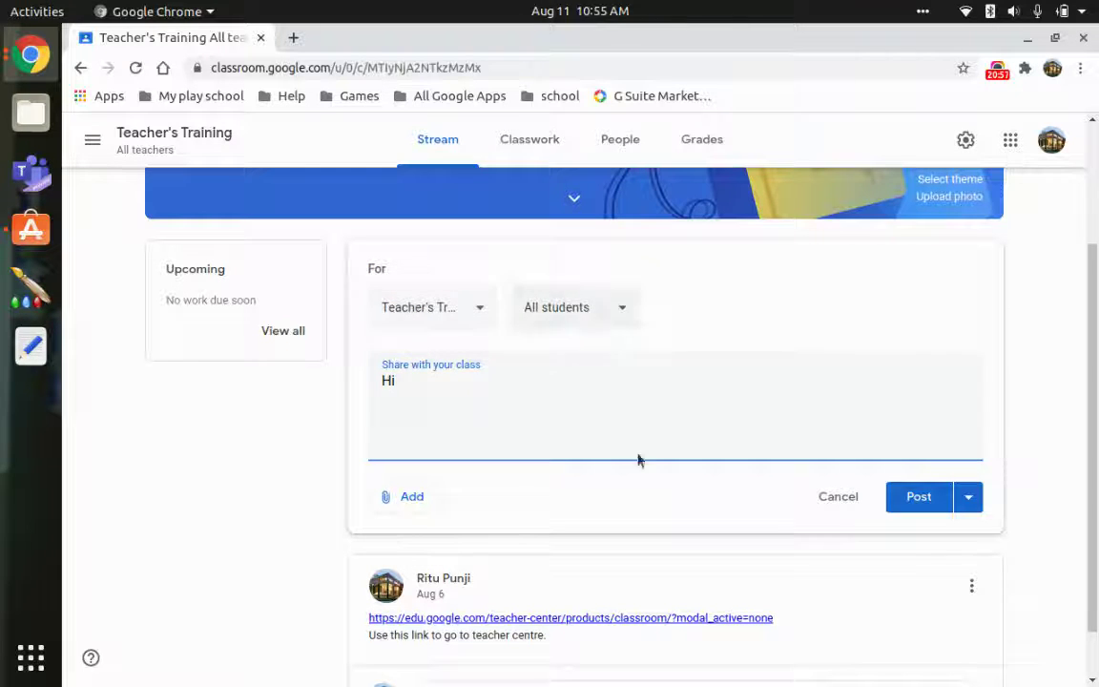
{"action": "left_click", "coordinate": [395, 504]}
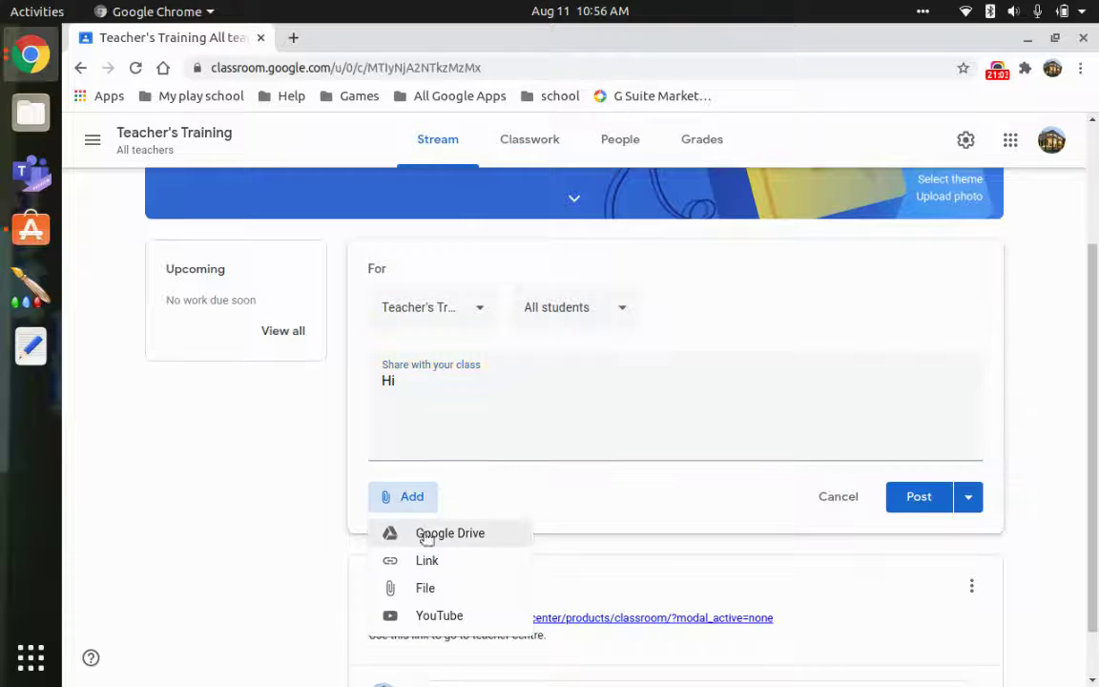
{"action": "left_click", "coordinate": [491, 437]}
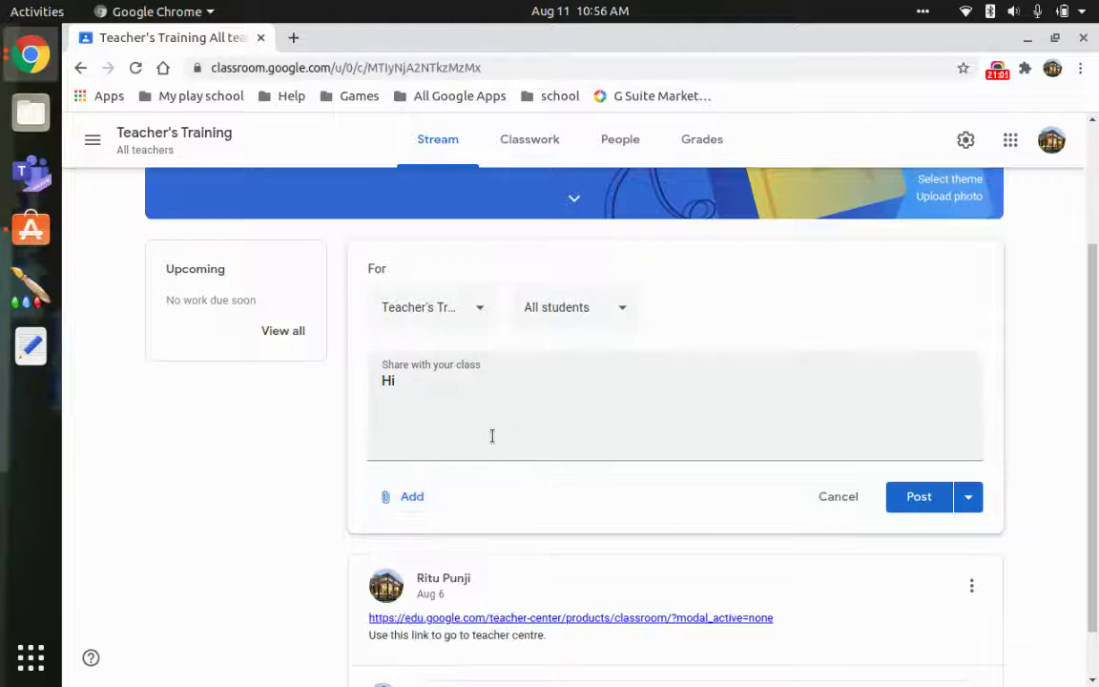
{"action": "left_click", "coordinate": [408, 503]}
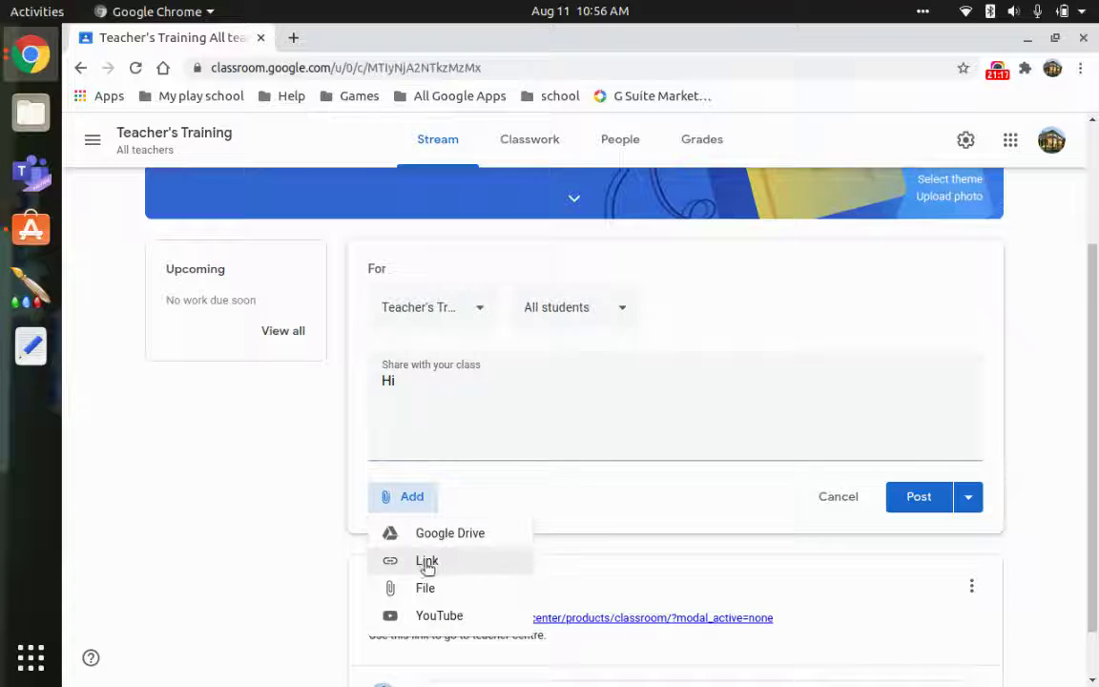
{"action": "left_click", "coordinate": [474, 474]}
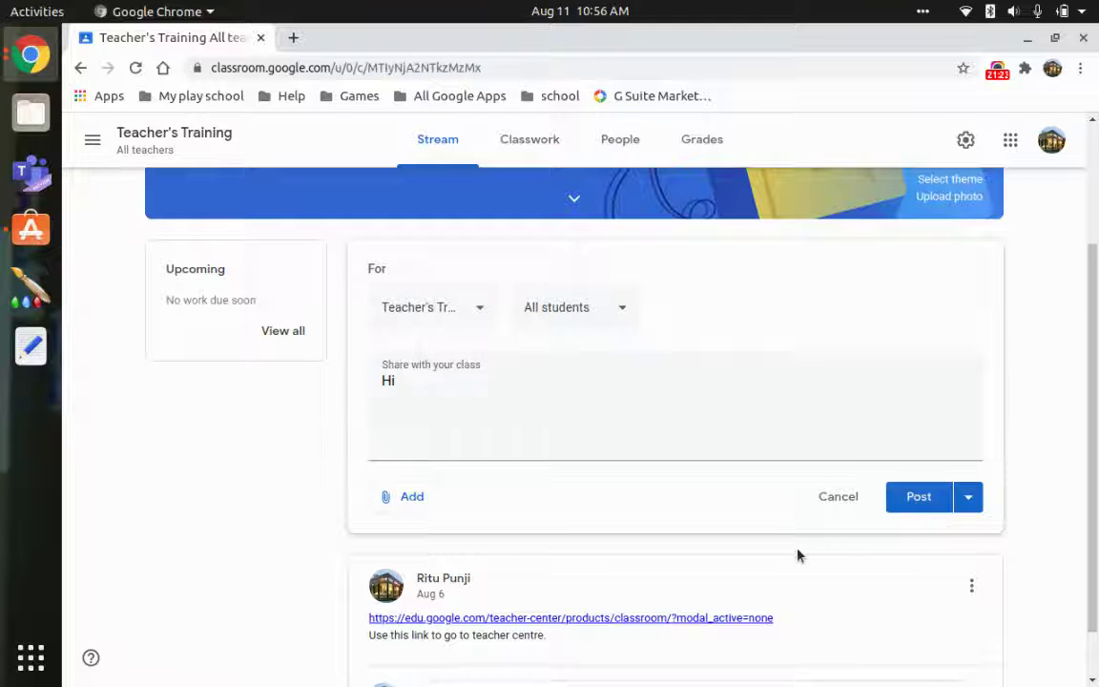
- Schedule the announcement for Aug 12, 2020 at 8:00 AM, and expand and collapse the saved announcements
{"action": "left_click", "coordinate": [969, 500]}
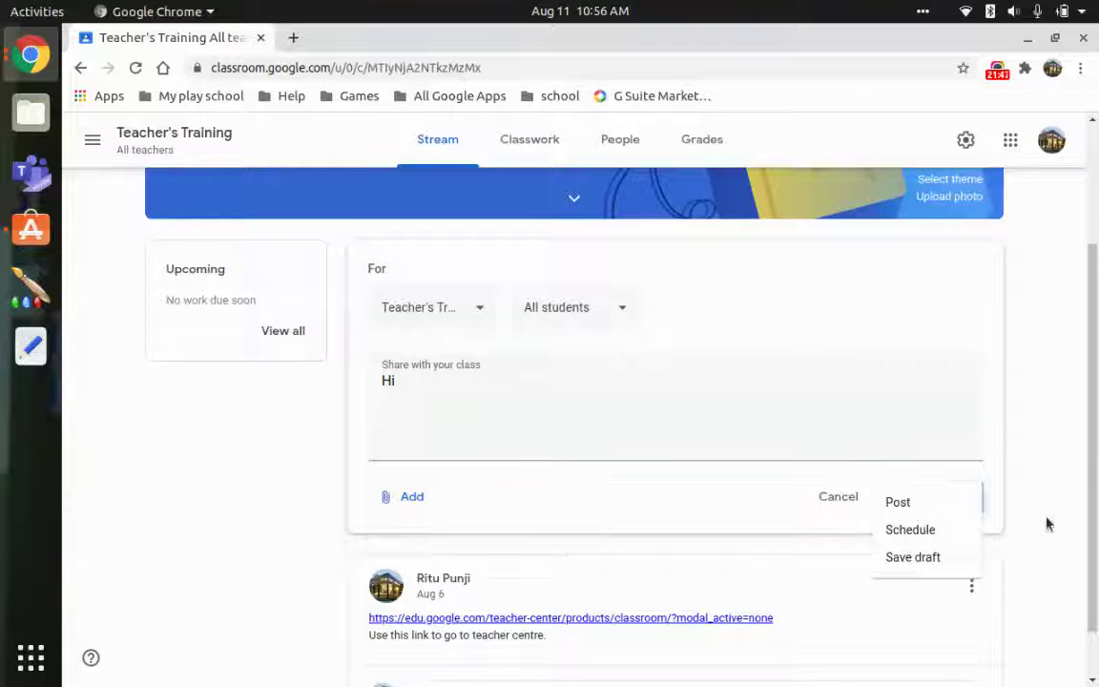
{"action": "left_click", "coordinate": [930, 542]}
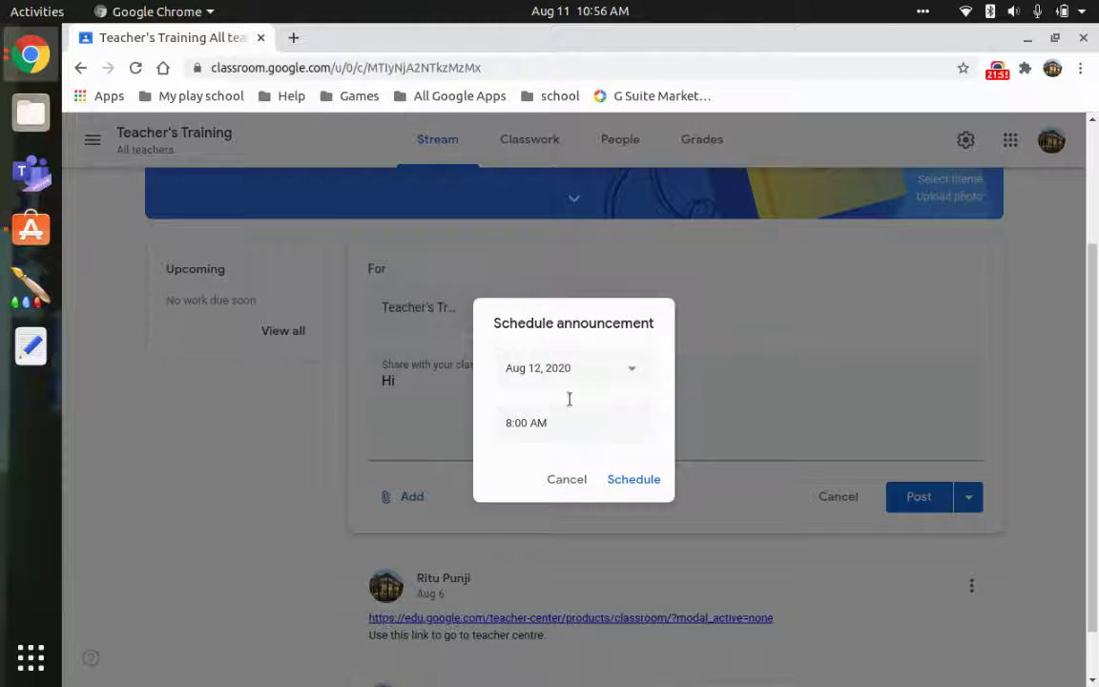
{"action": "left_click", "coordinate": [641, 482]}
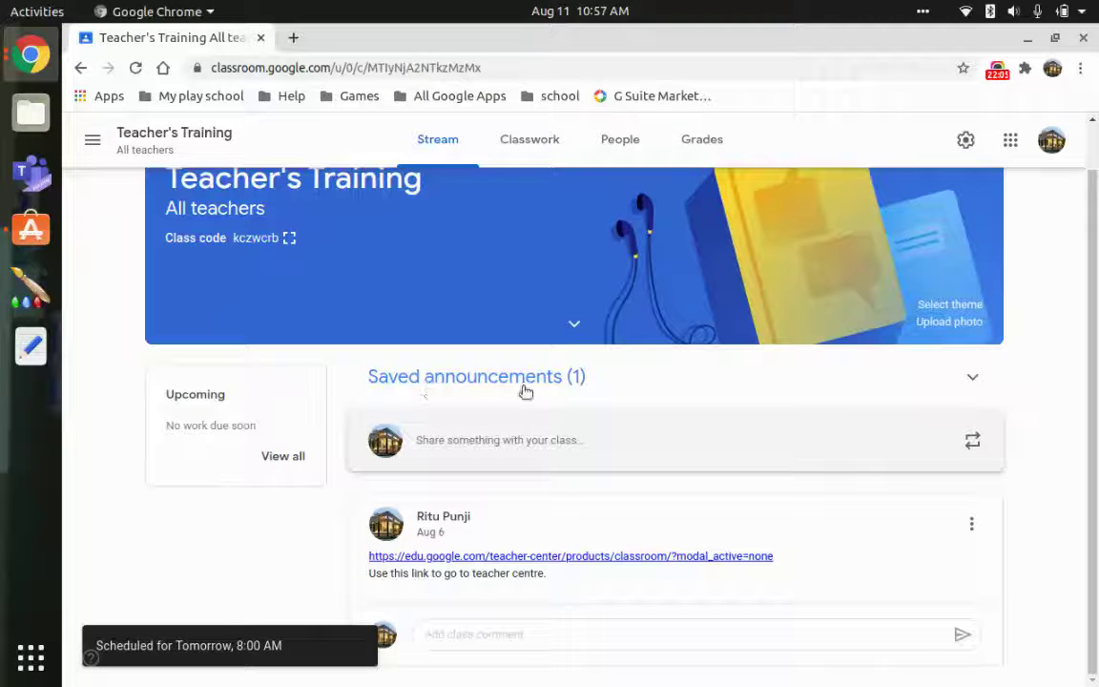
{"action": "left_click", "coordinate": [973, 380]}
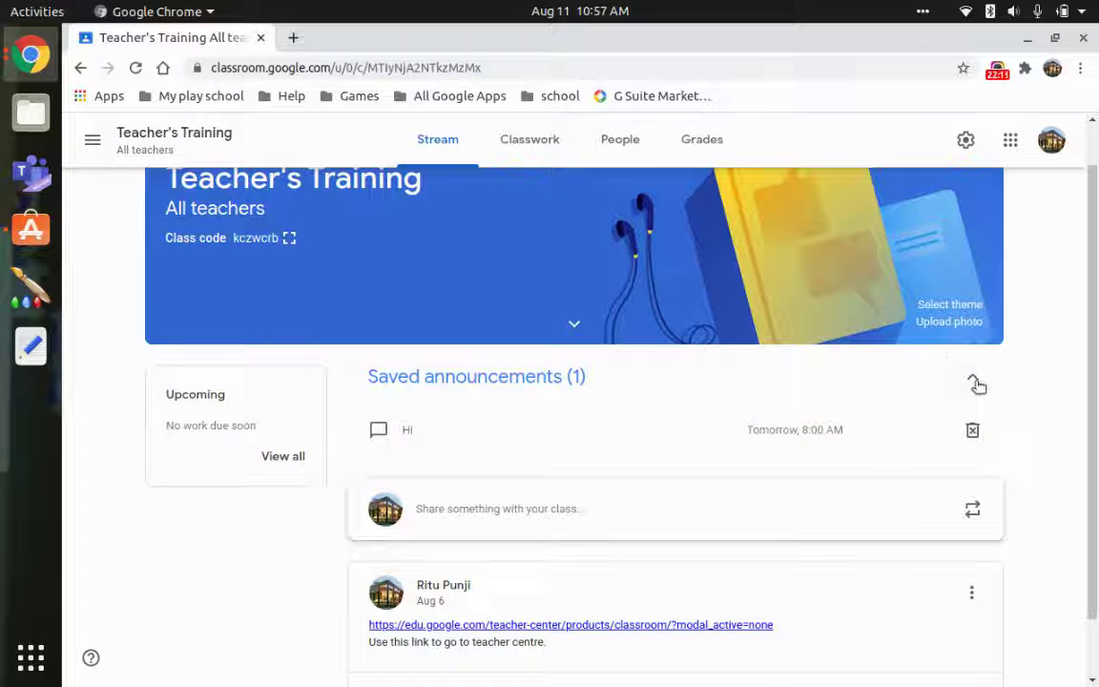
{"action": "left_click", "coordinate": [975, 381]}
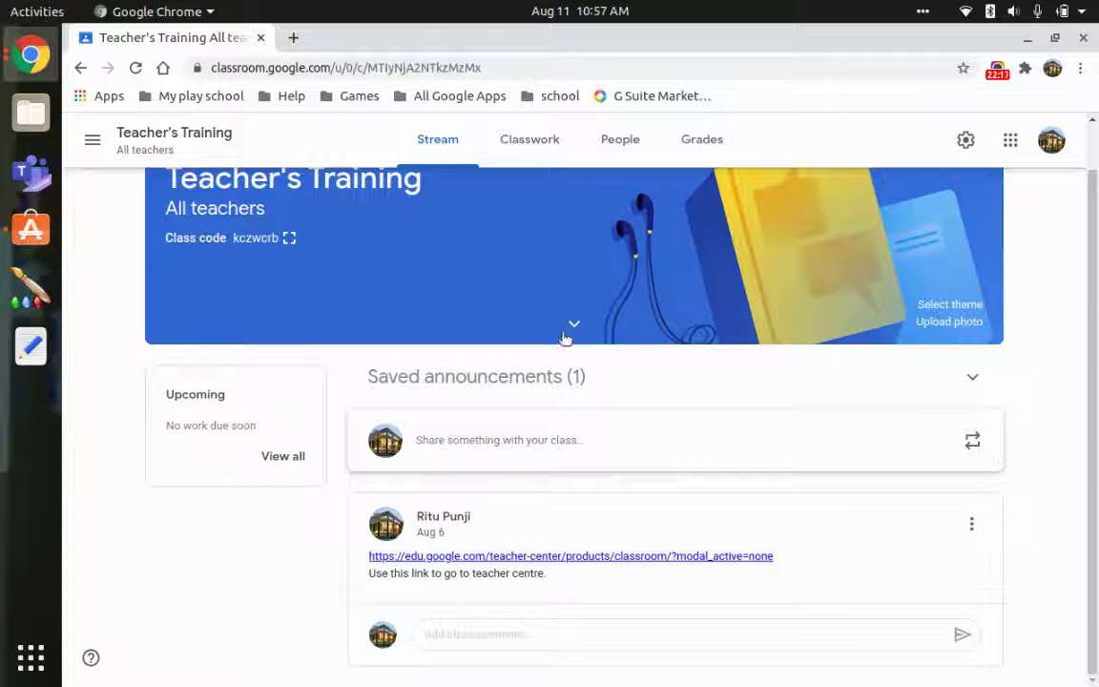
- Look through the classes available for reusing a post, view the Teacher's Training posts, and close without reusing one
{"action": "left_click", "coordinate": [974, 446]}
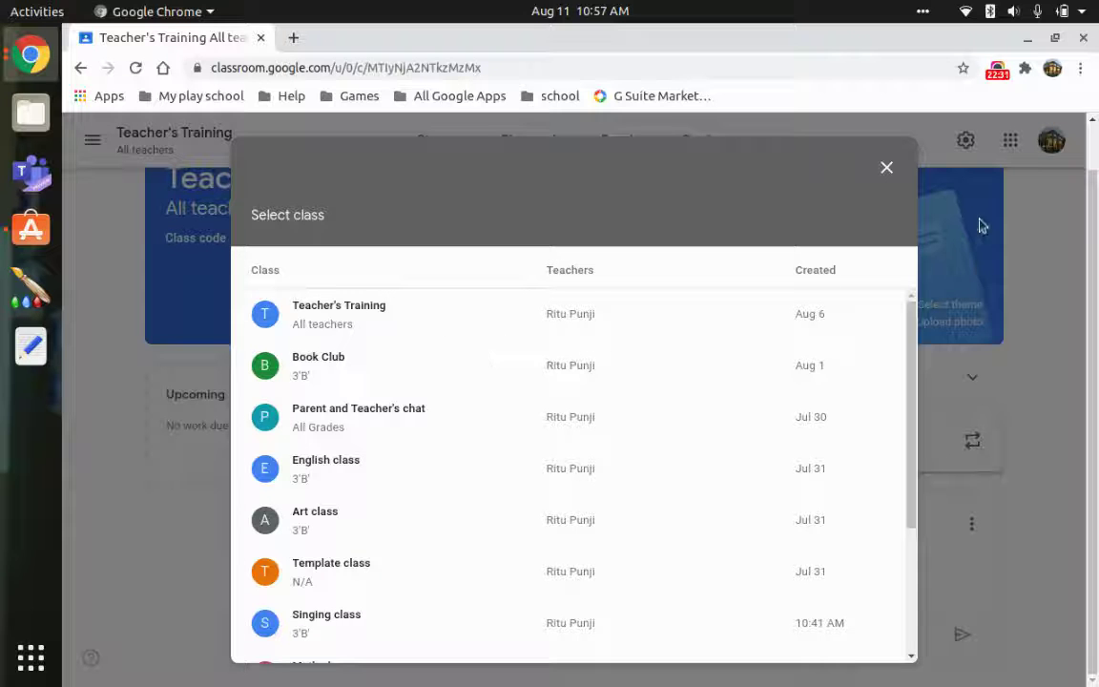
{"action": "left_click", "coordinate": [887, 170]}
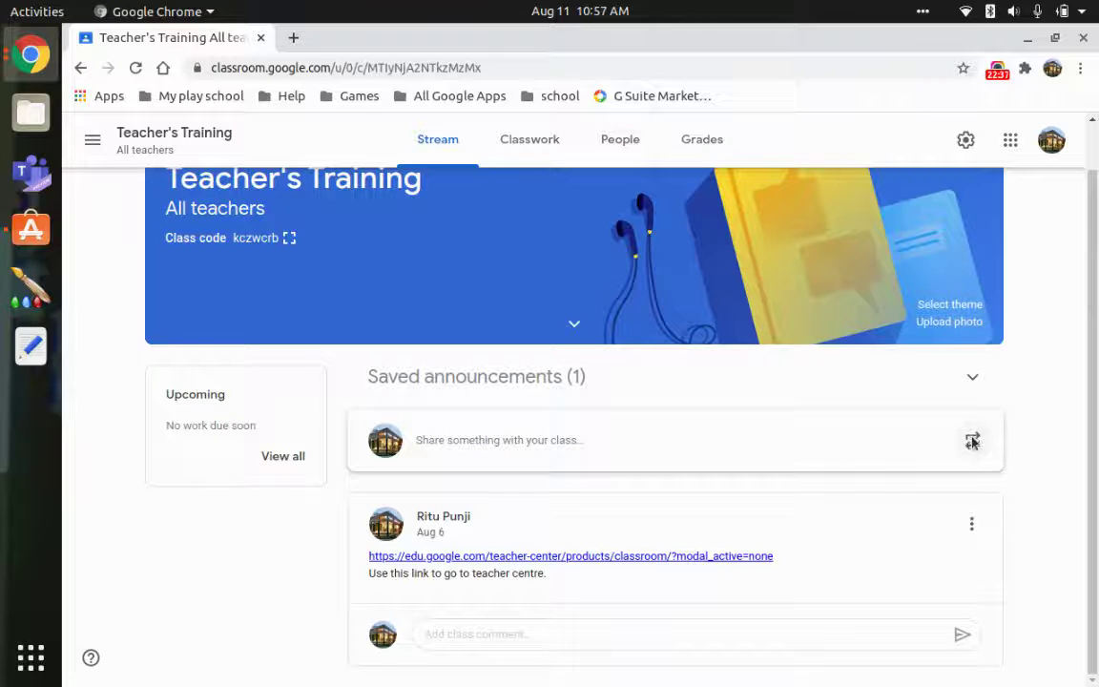
{"action": "left_click", "coordinate": [973, 440]}
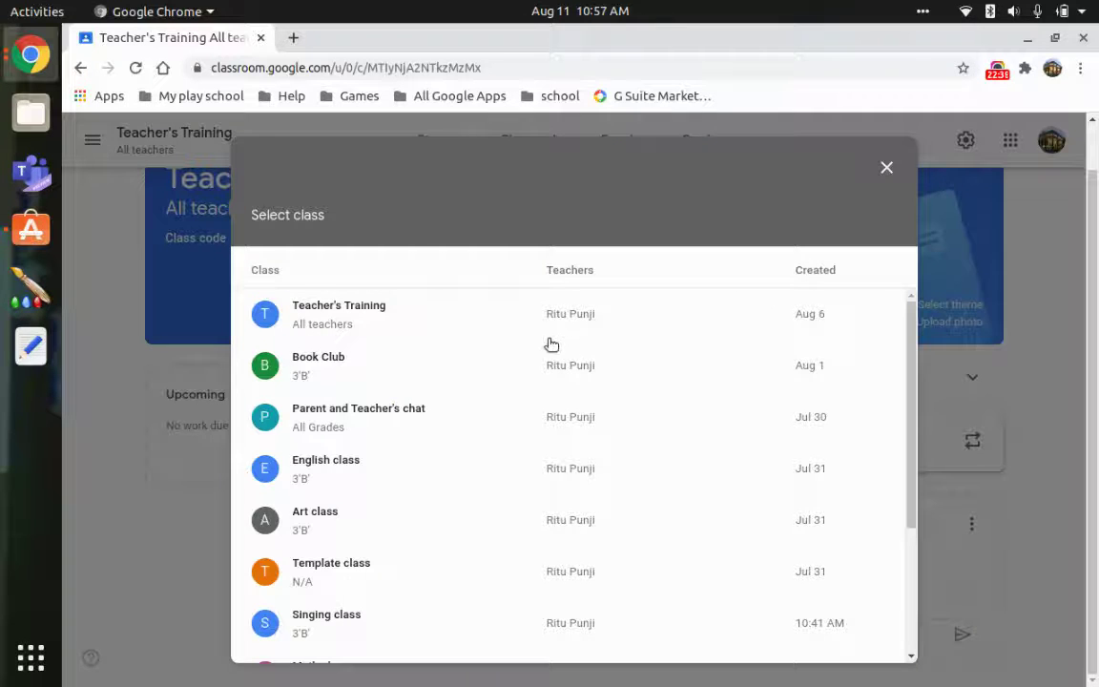
{"action": "scroll", "coordinate": [383, 454], "scroll_direction": "down", "scroll_amount": 3}
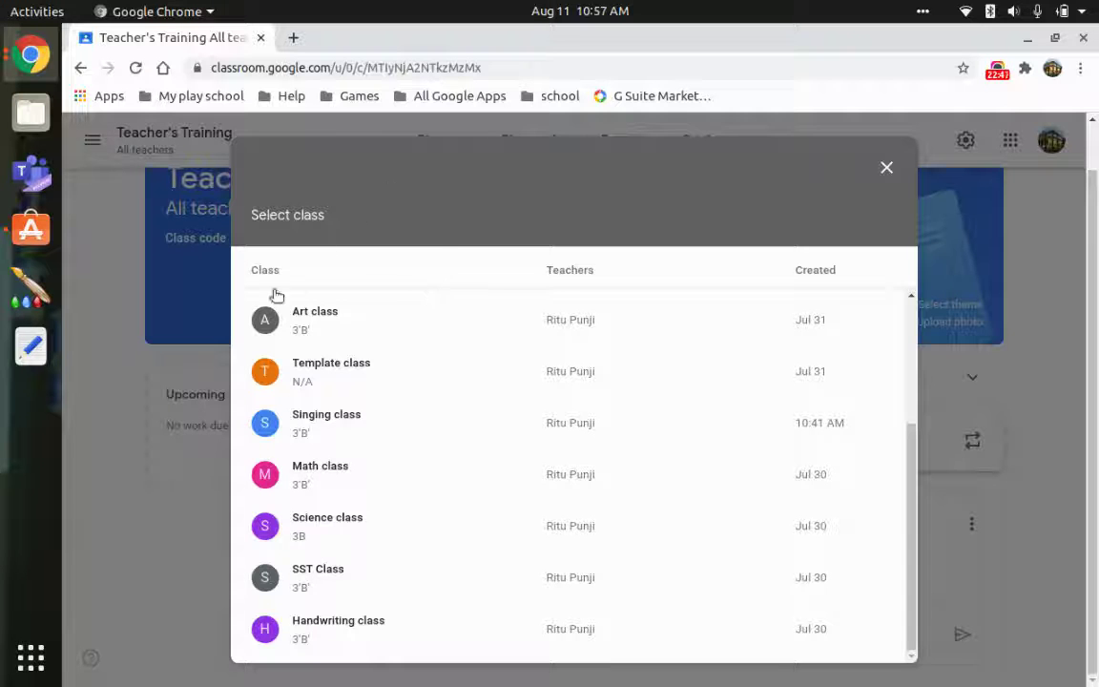
{"action": "scroll", "coordinate": [549, 456], "scroll_direction": "up", "scroll_amount": 3}
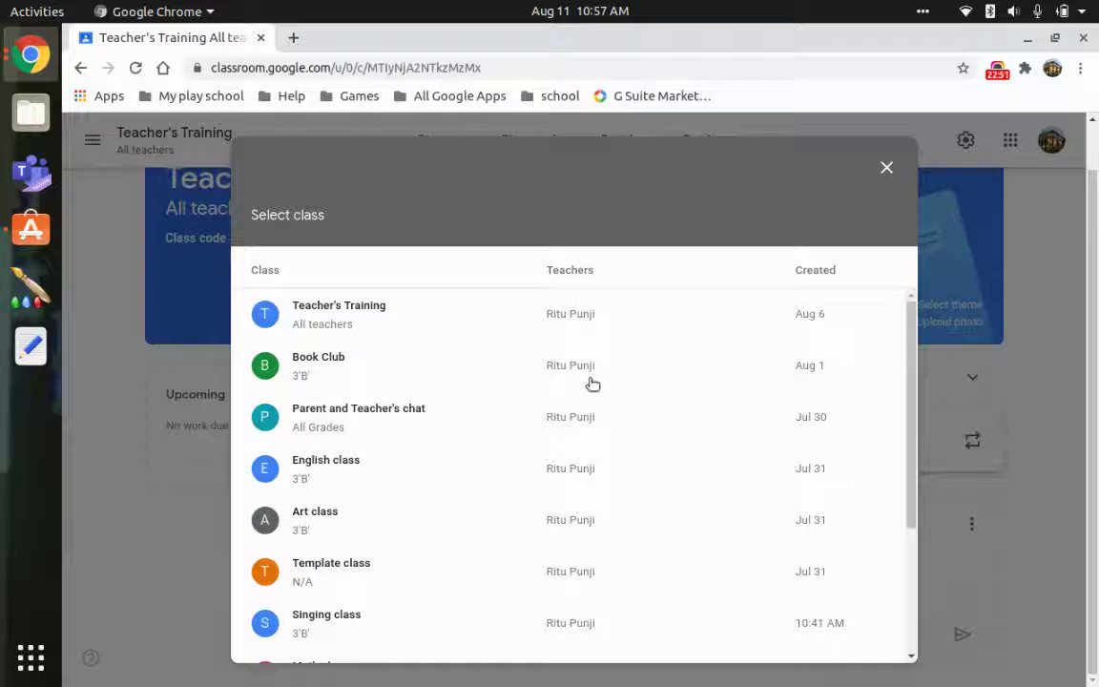
{"action": "left_click", "coordinate": [381, 318]}
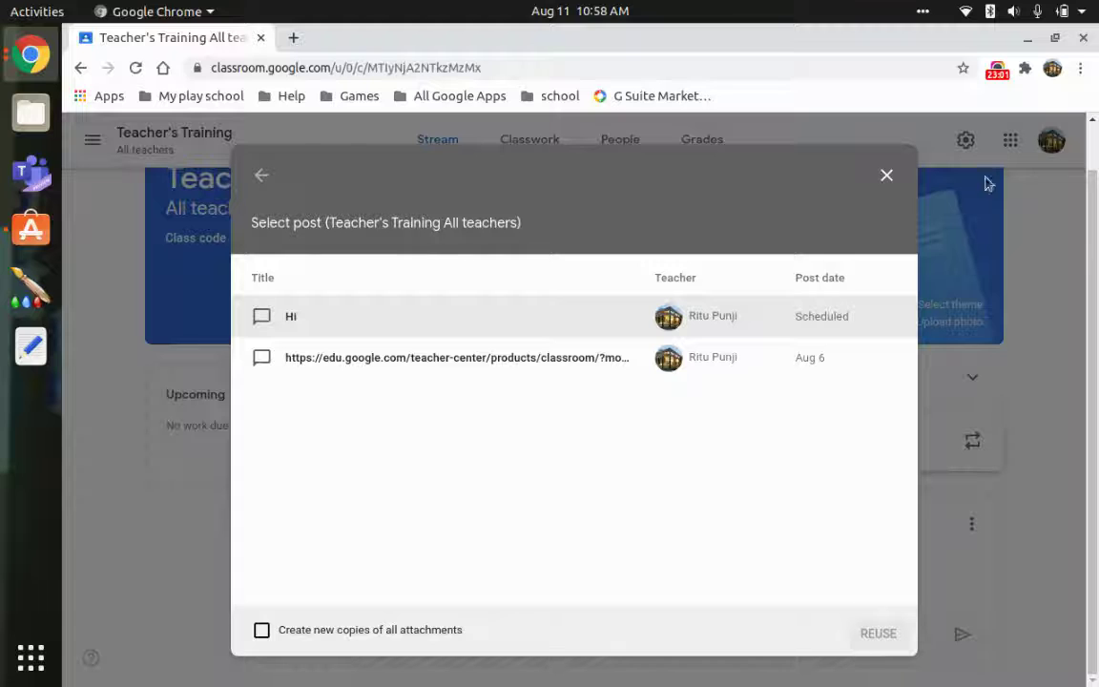
{"action": "left_click", "coordinate": [885, 177]}
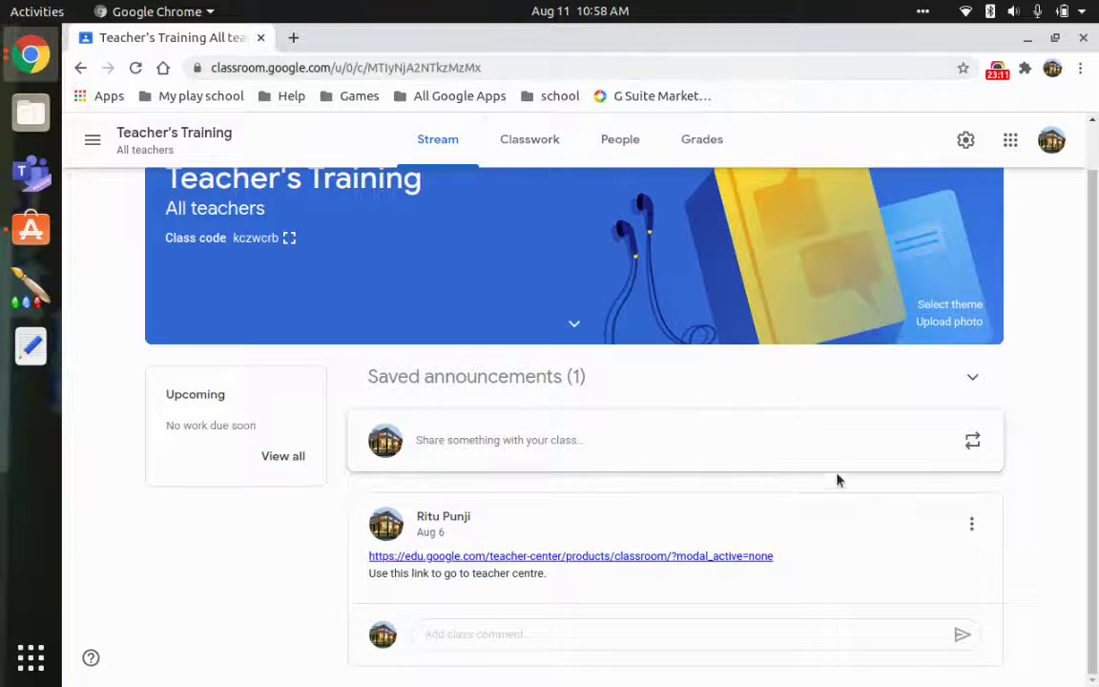
- View the photo upload options for the class banner and close them without choosing a photo
{"action": "scroll", "coordinate": [587, 412], "scroll_direction": "up", "scroll_amount": 1}
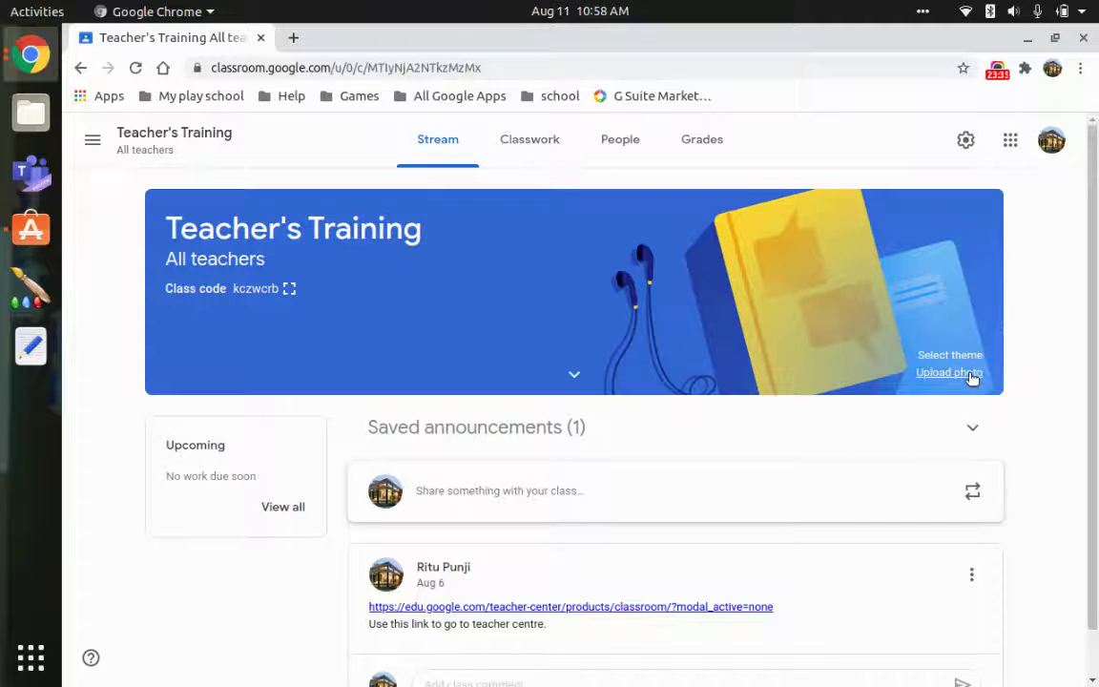
{"action": "left_click", "coordinate": [970, 374]}
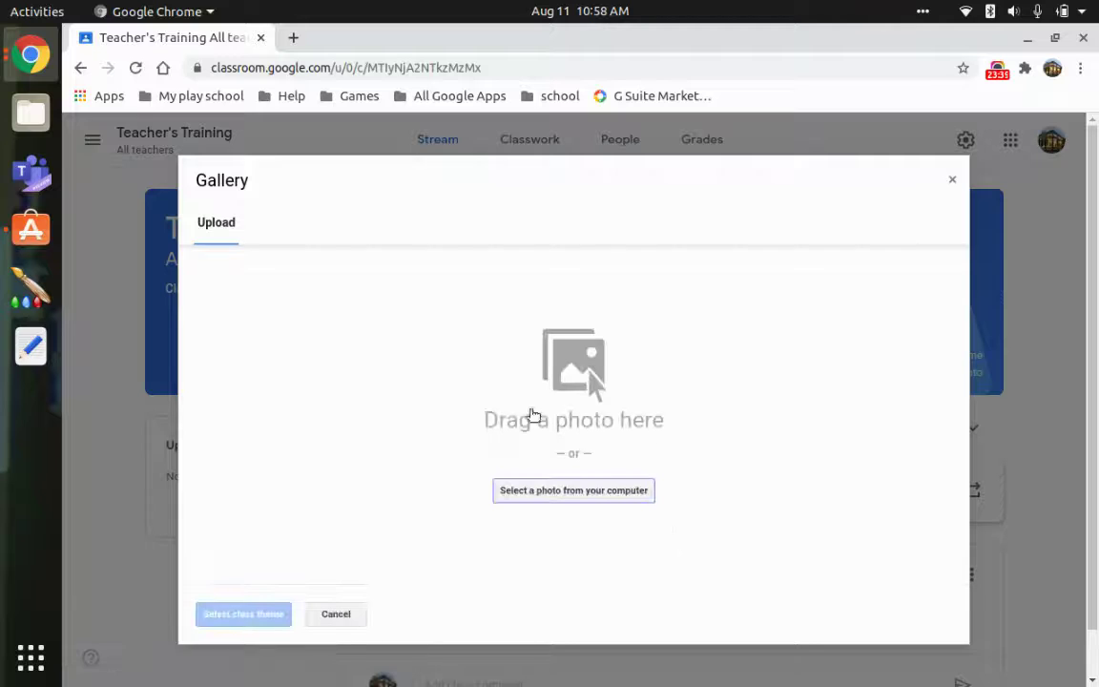
{"action": "left_click", "coordinate": [954, 182]}
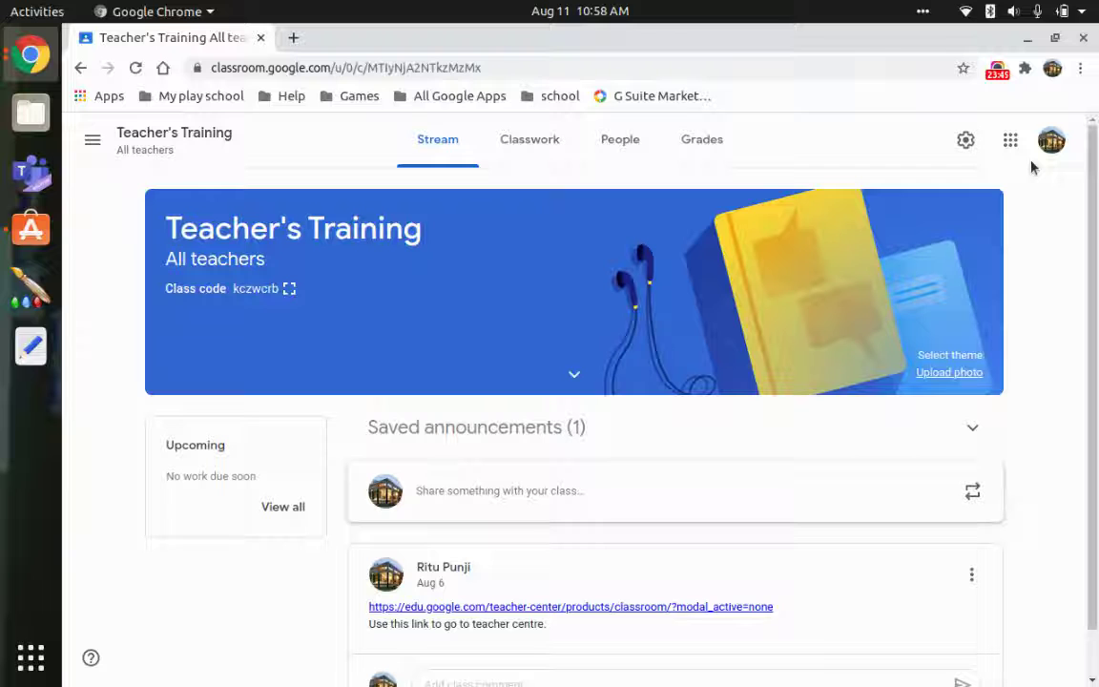
- Browse the class theme gallery's General, English & History, Math & Science, Arts and Sports categories
{"action": "left_click", "coordinate": [953, 358]}
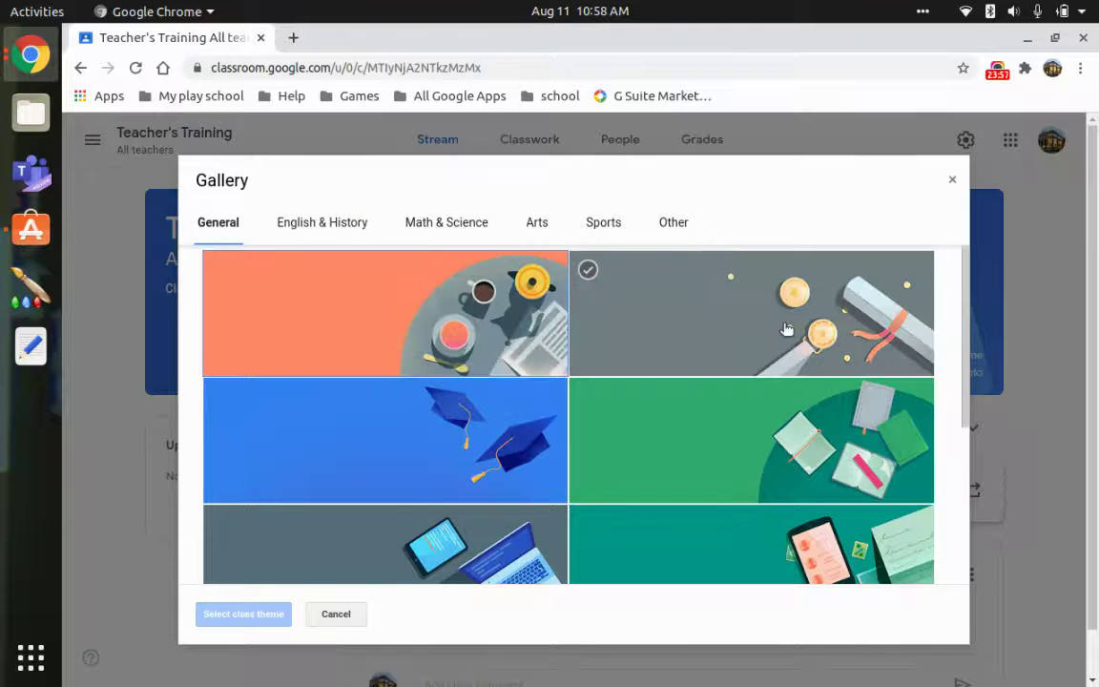
{"action": "scroll", "coordinate": [572, 372], "scroll_direction": "down", "scroll_amount": 5}
{"action": "scroll", "coordinate": [558, 304], "scroll_direction": "down", "scroll_amount": 1}
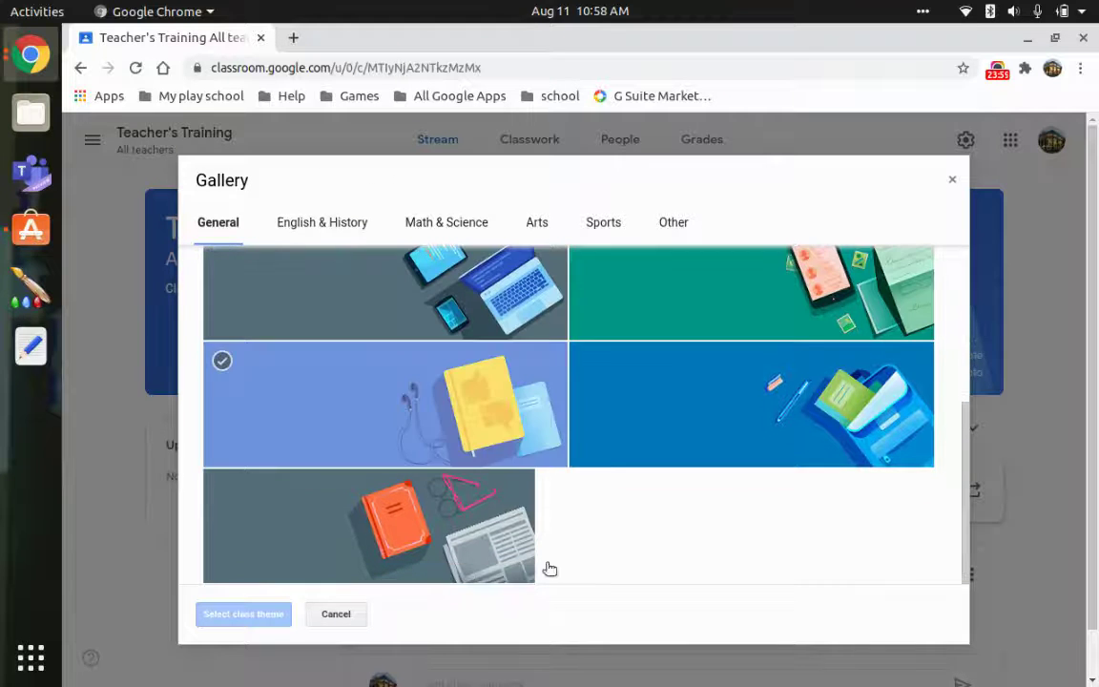
{"action": "scroll", "coordinate": [760, 340], "scroll_direction": "up", "scroll_amount": 5}
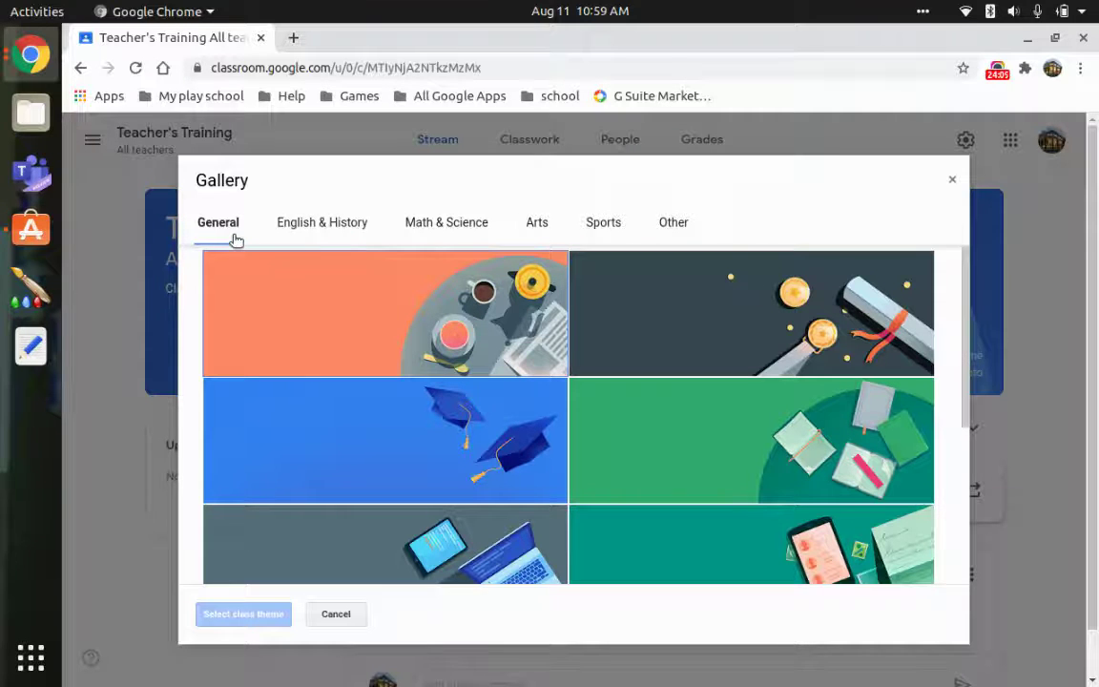
{"action": "left_click", "coordinate": [299, 222]}
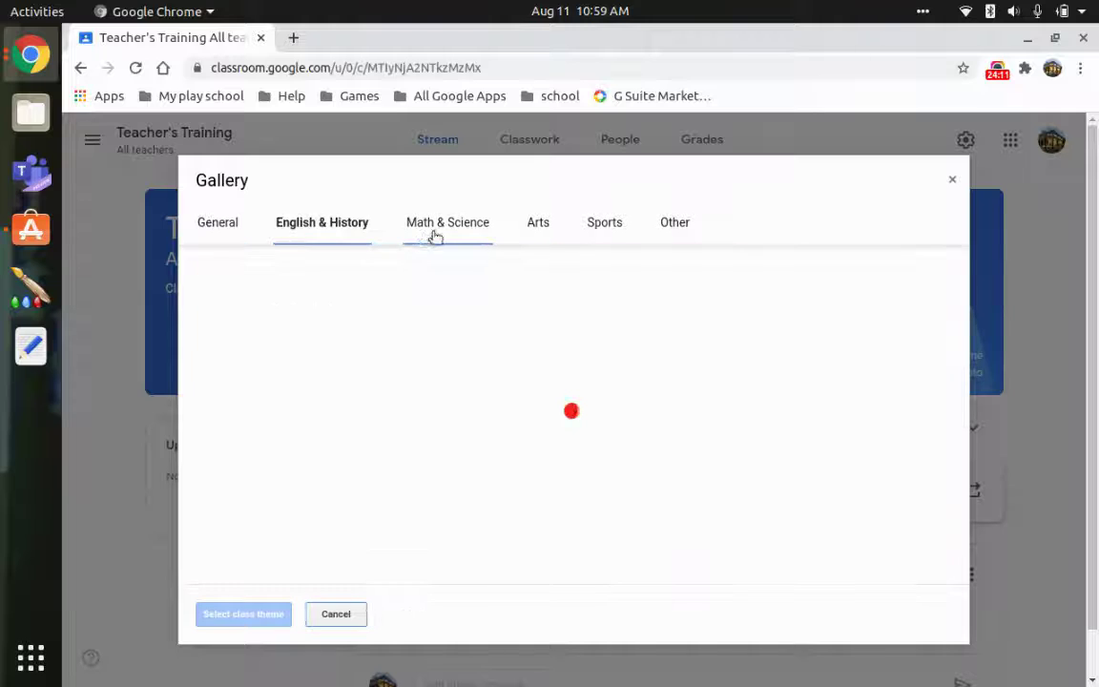
{"action": "left_click", "coordinate": [437, 228]}
{"action": "left_click", "coordinate": [545, 232]}
{"action": "left_click", "coordinate": [606, 226]}
- Apply the dark grey theme with the yellow funnel from the gallery's Other category to the class banner
{"action": "left_click", "coordinate": [666, 229]}
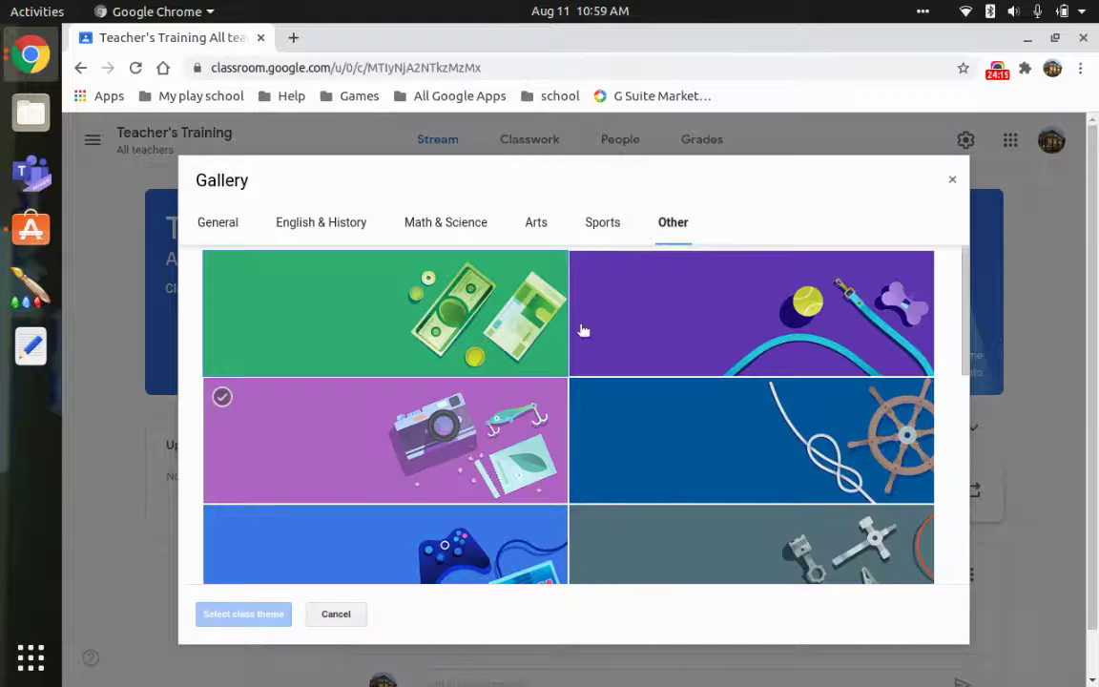
{"action": "scroll", "coordinate": [444, 385], "scroll_direction": "down", "scroll_amount": 3}
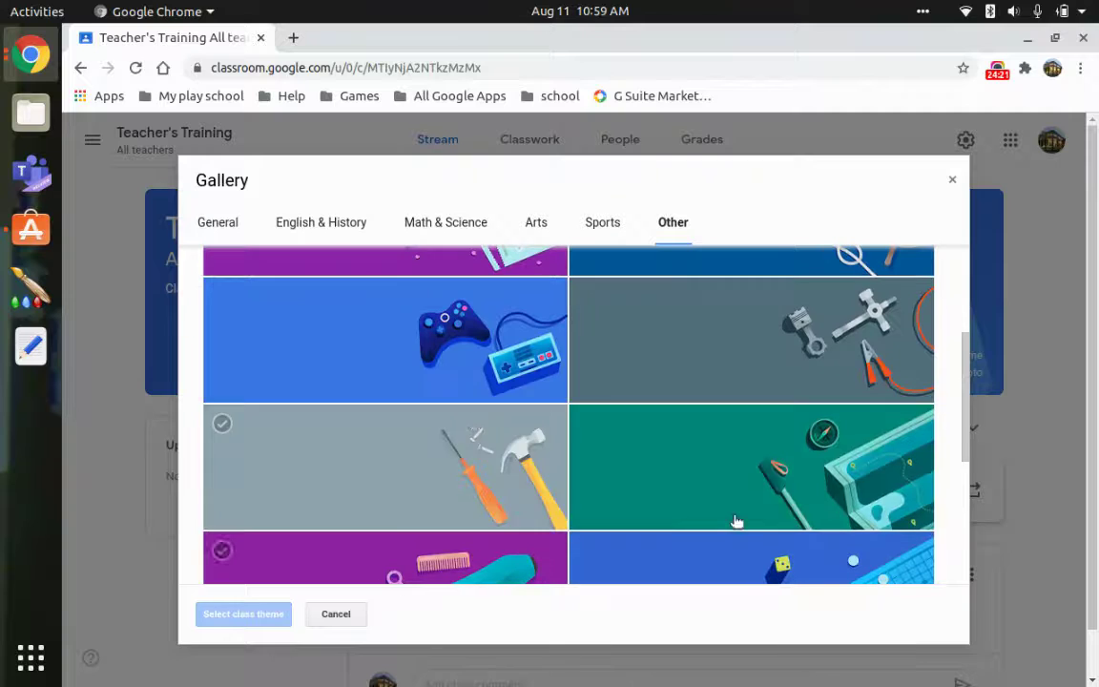
{"action": "scroll", "coordinate": [604, 510], "scroll_direction": "down", "scroll_amount": 3}
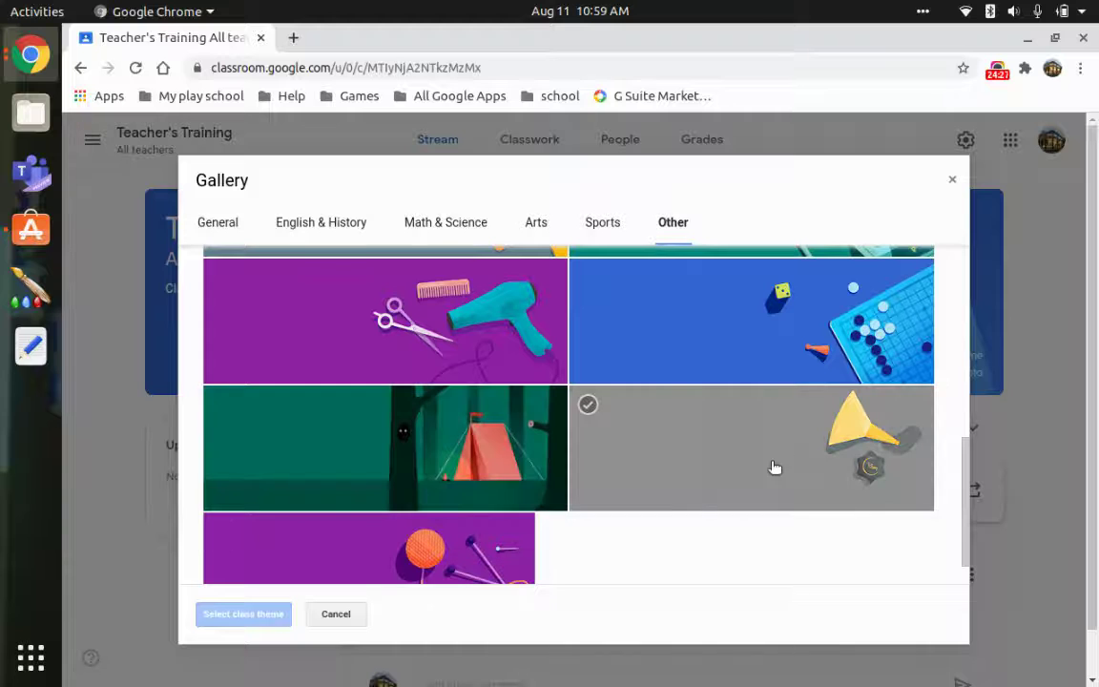
{"action": "left_click", "coordinate": [773, 471]}
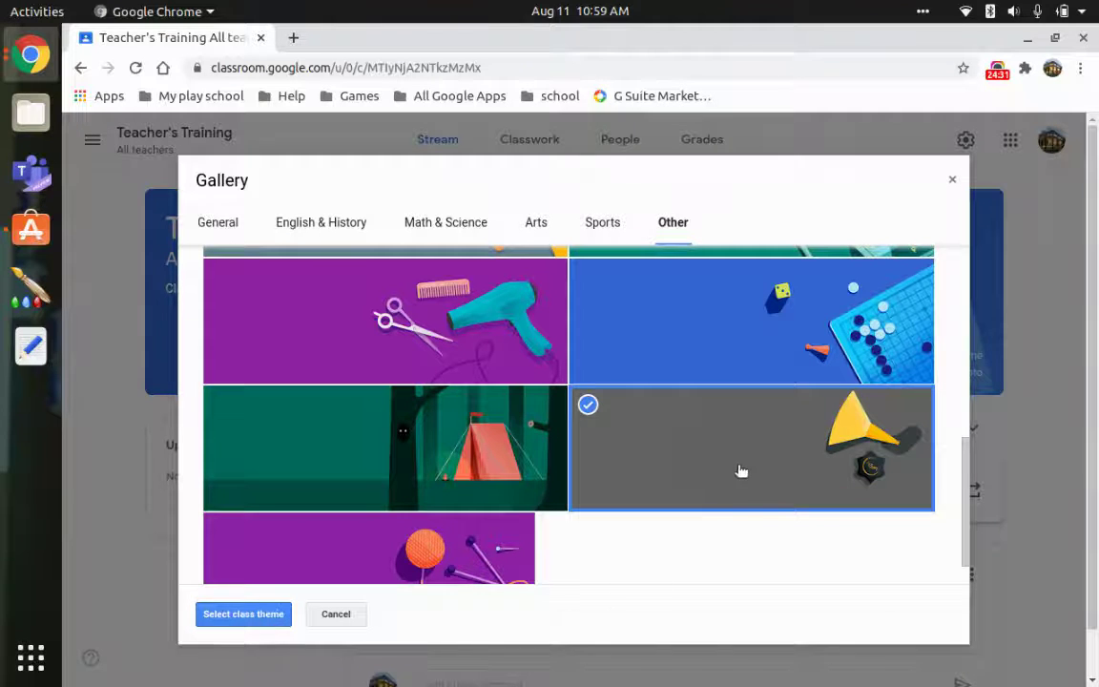
{"action": "left_click", "coordinate": [266, 617]}
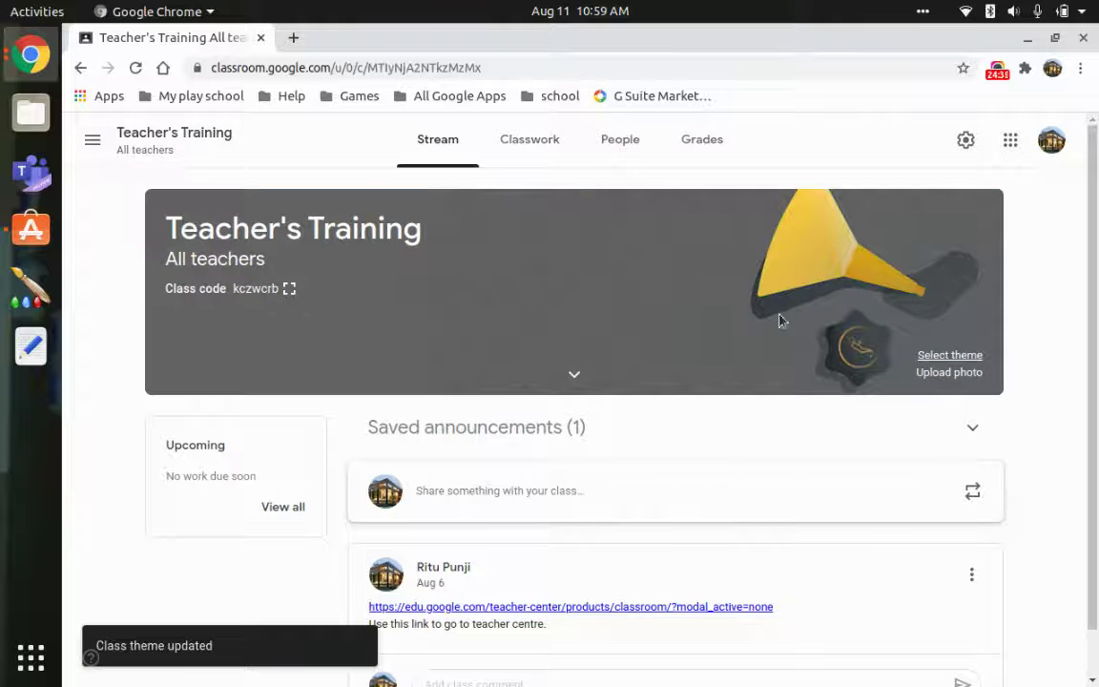
- Go to the class's Classwork page and review the types of classwork that can be created without choosing one
{"action": "left_click", "coordinate": [527, 147]}
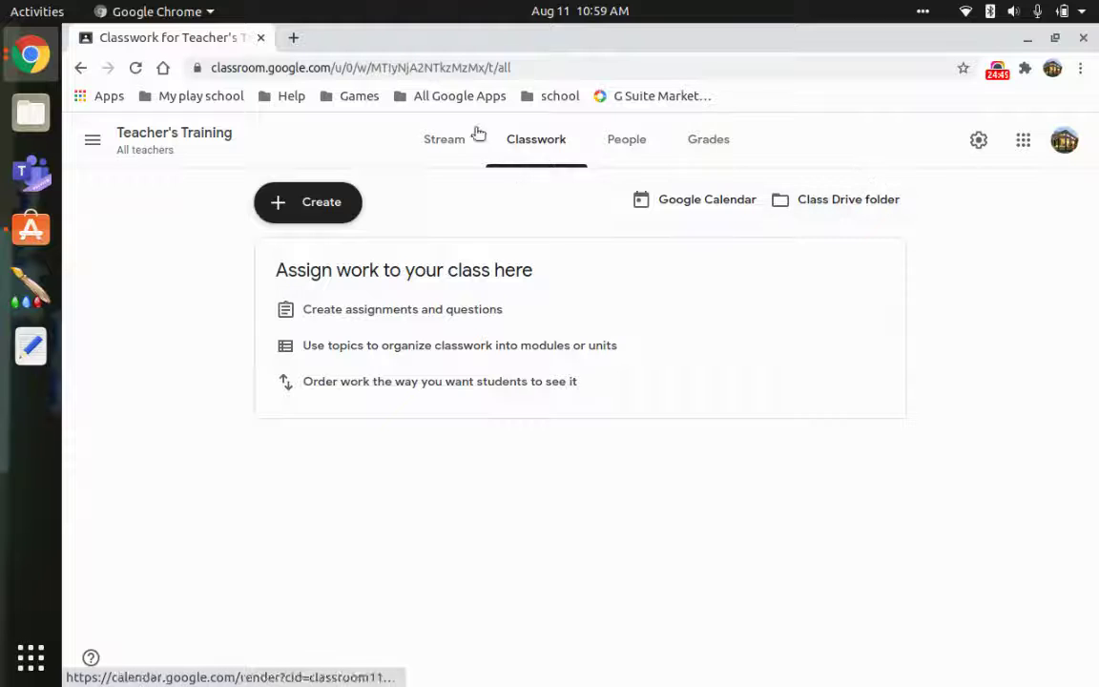
{"action": "left_click", "coordinate": [293, 219]}
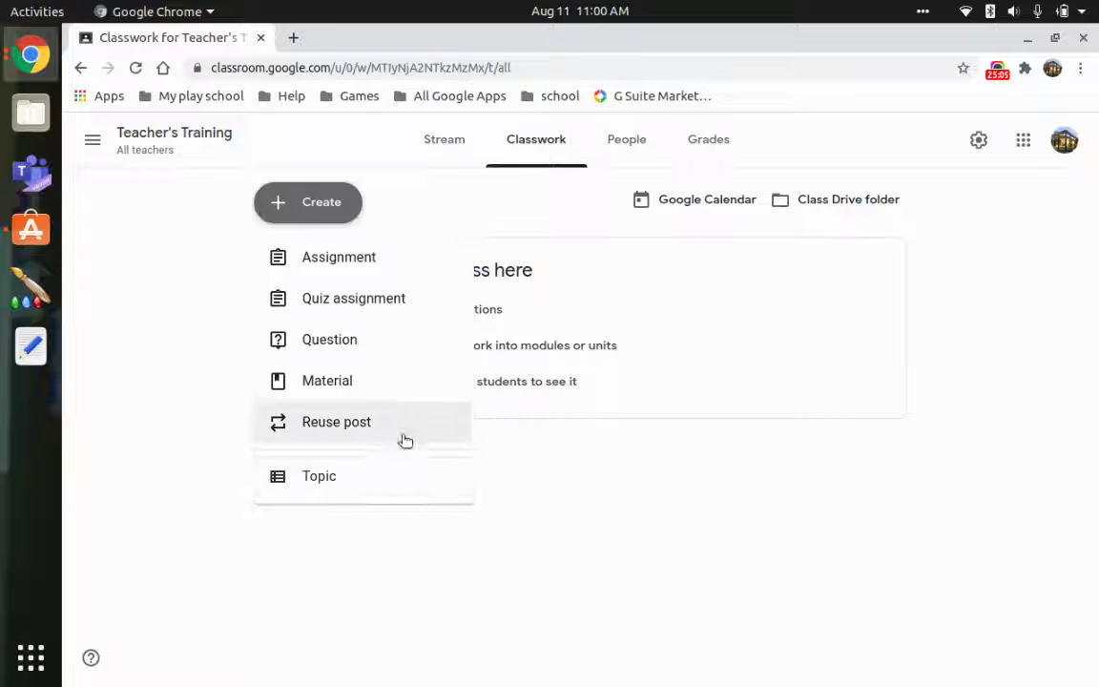
{"action": "right_click", "coordinate": [338, 269]}
{"action": "left_click", "coordinate": [679, 464]}
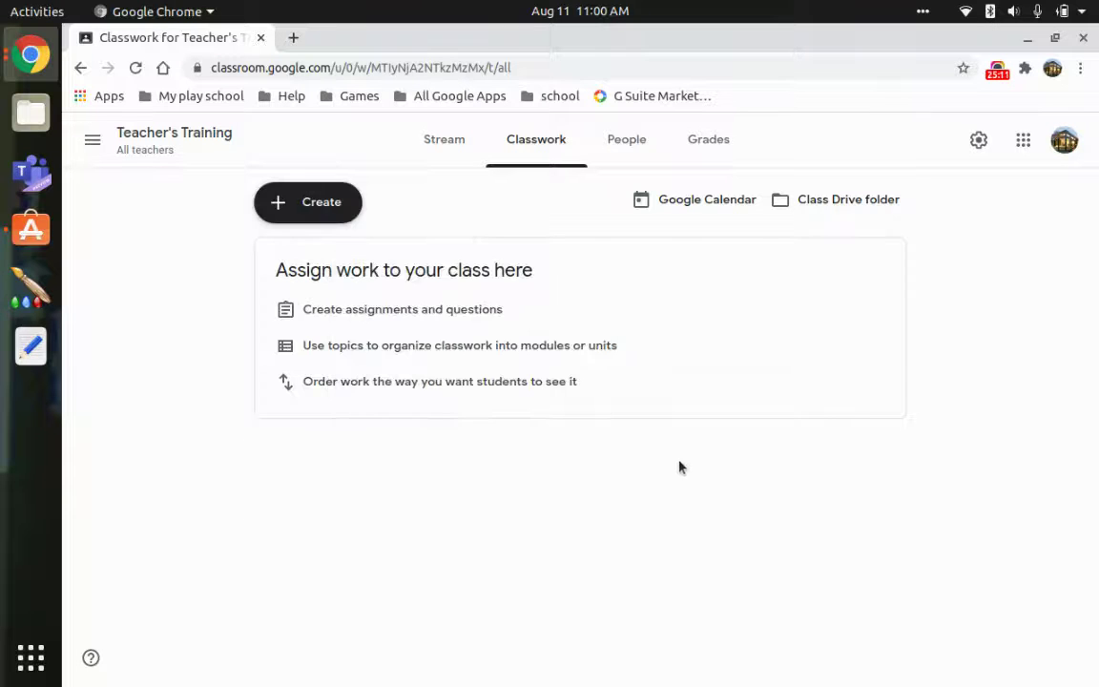
- Start a quiz assignment titled "gvgvgfg" with the instructions "fggffgfgfg"
{"action": "left_click", "coordinate": [350, 210]}
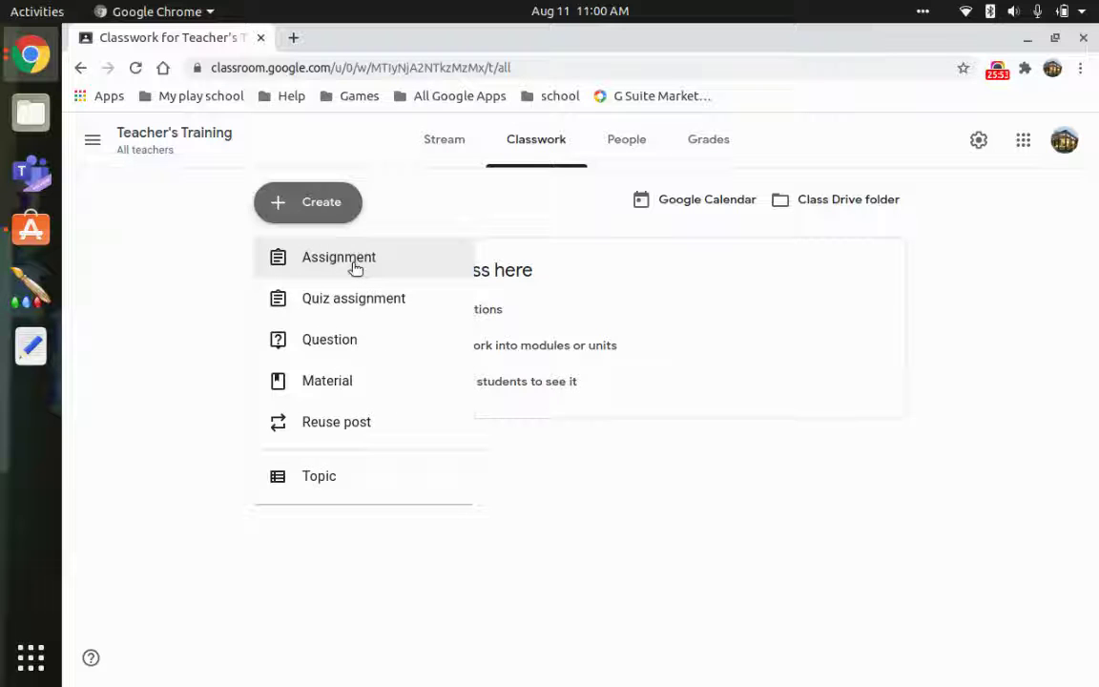
{"action": "left_click", "coordinate": [308, 313]}
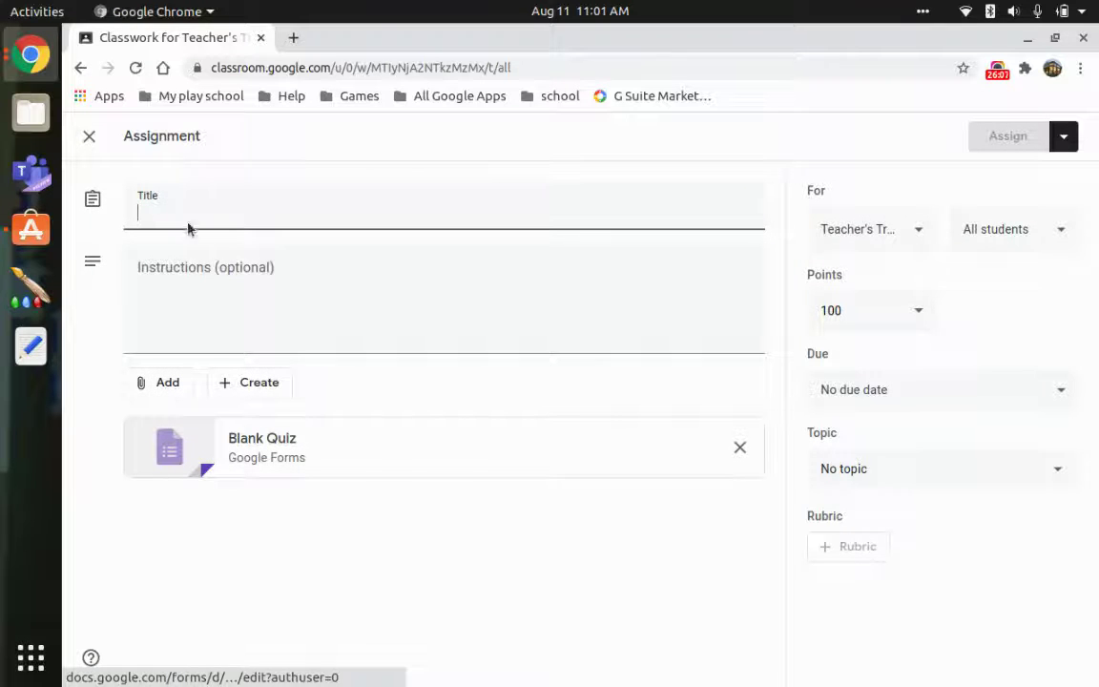
{"action": "type", "text": "gvgvfg"}
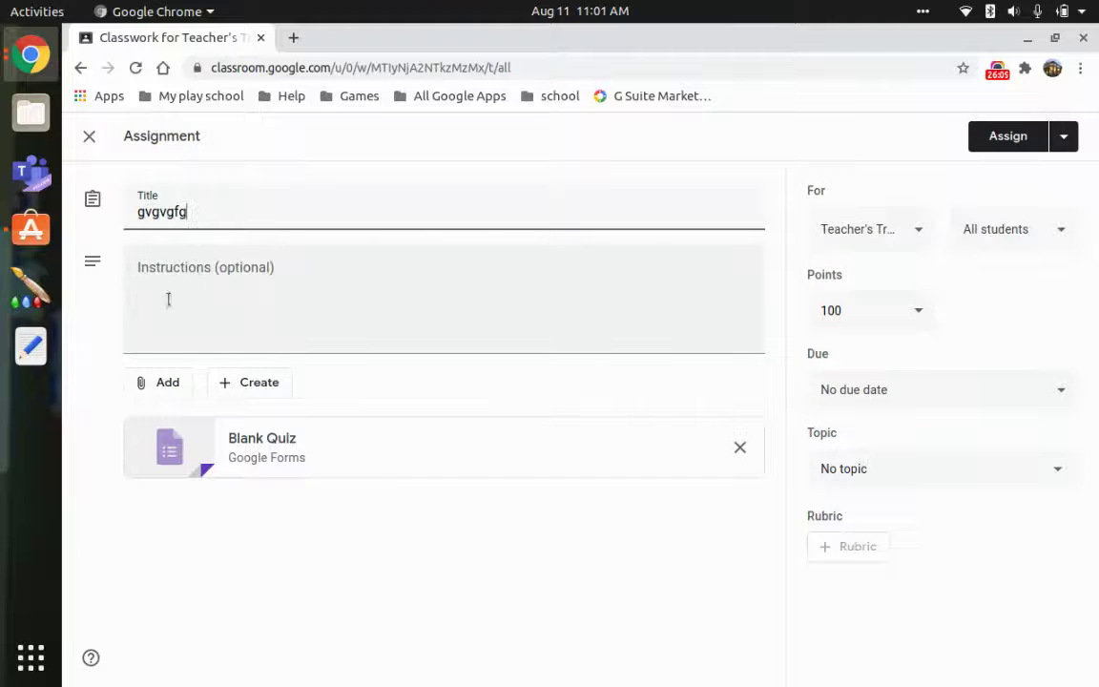
{"action": "left_click", "coordinate": [156, 312]}
{"action": "type", "text": "fggffgfgfg"}
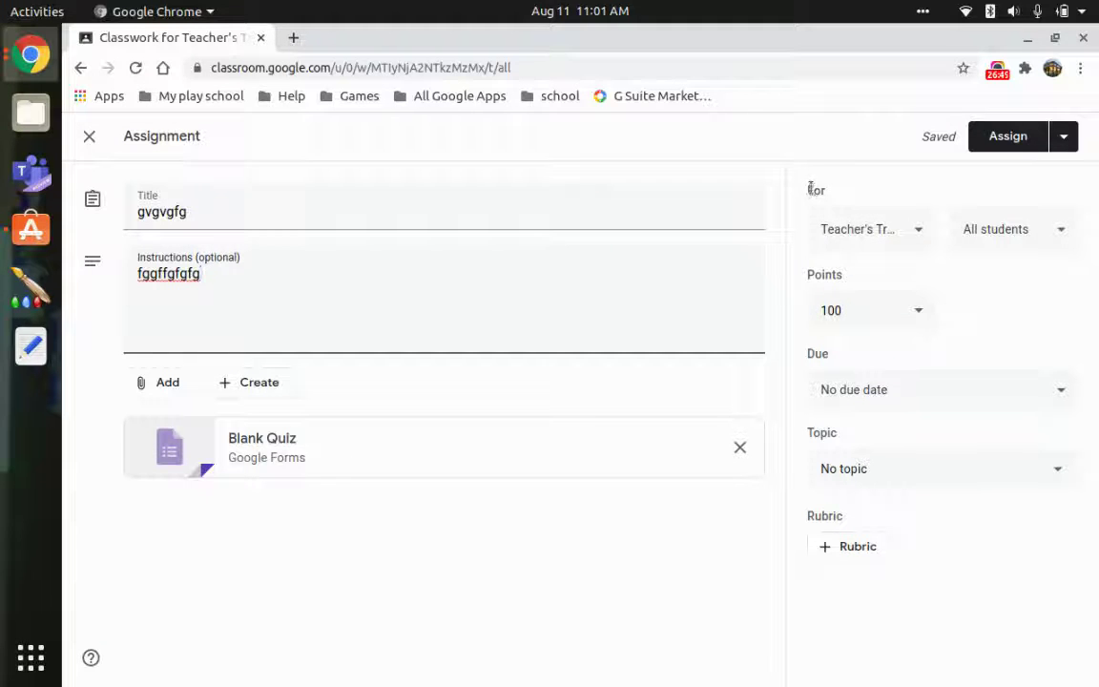
- Review the classes available for the quiz assignment and its rubric options, opening a new rubric and discarding it
{"action": "left_click", "coordinate": [861, 234]}
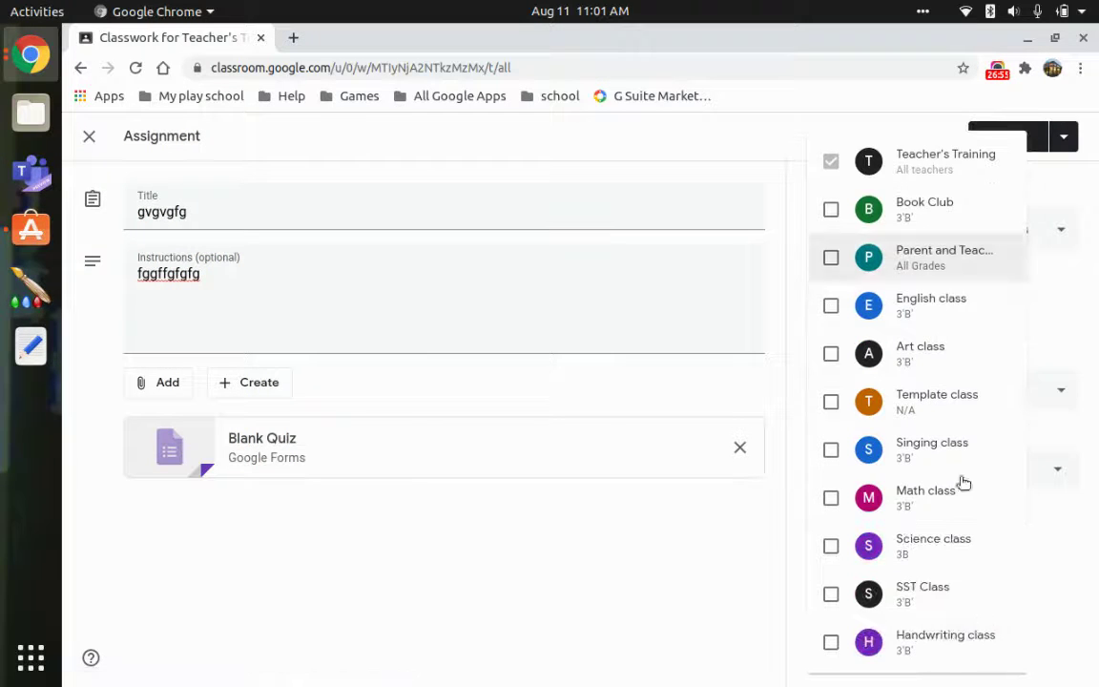
{"action": "left_click", "coordinate": [1091, 327]}
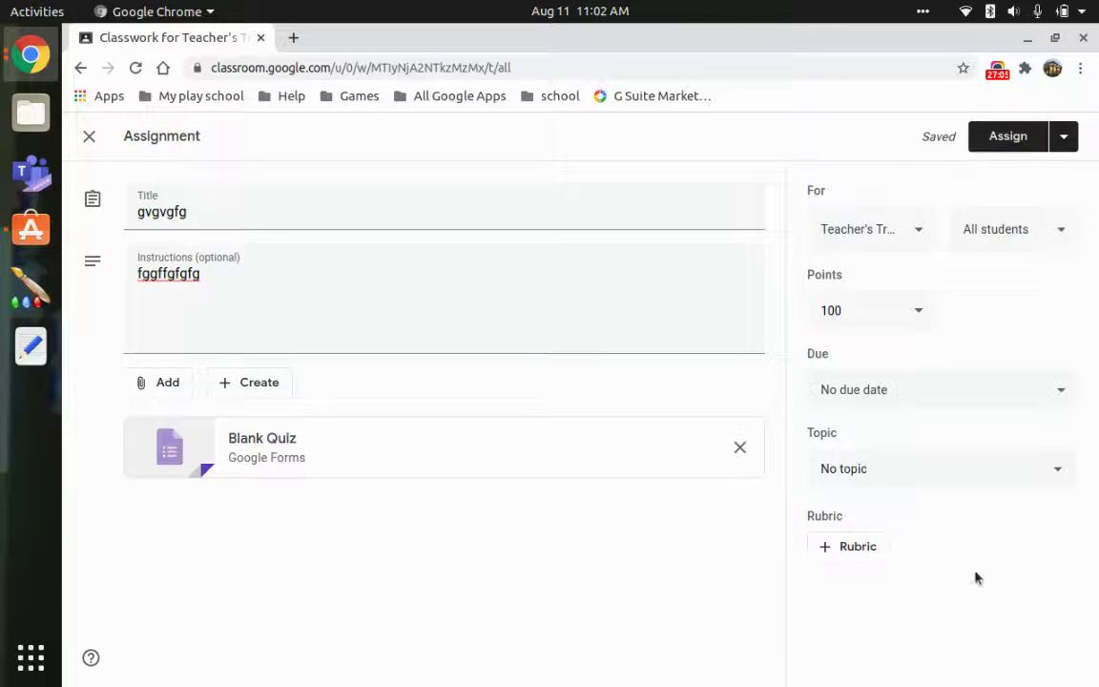
{"action": "left_click", "coordinate": [862, 552]}
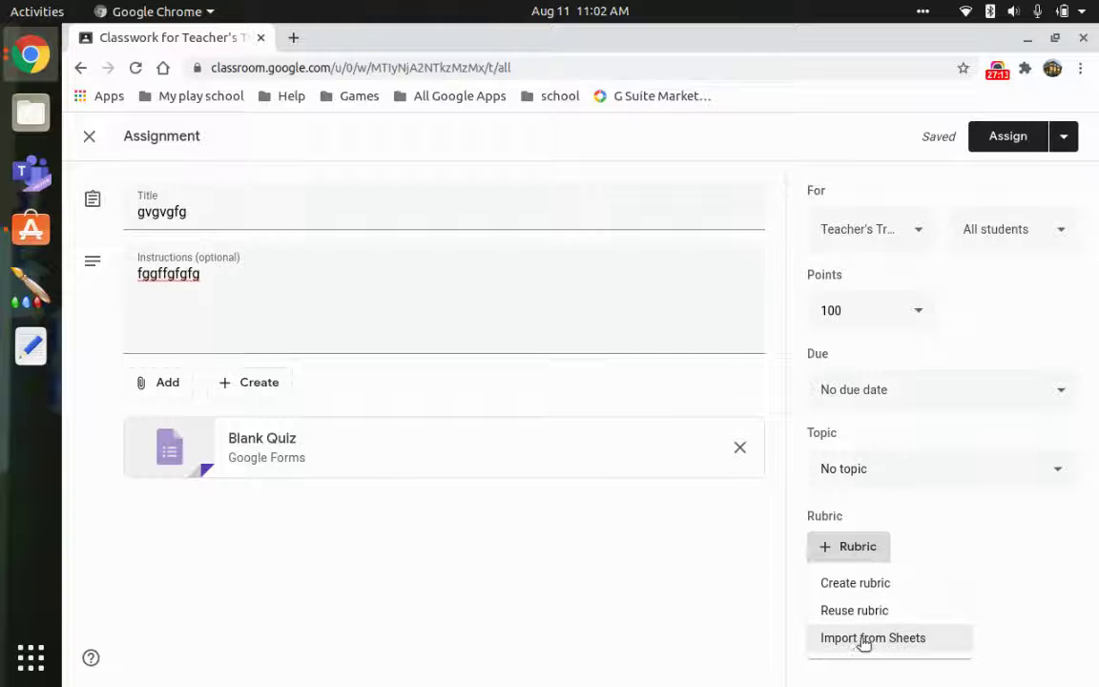
{"action": "left_click", "coordinate": [855, 590]}
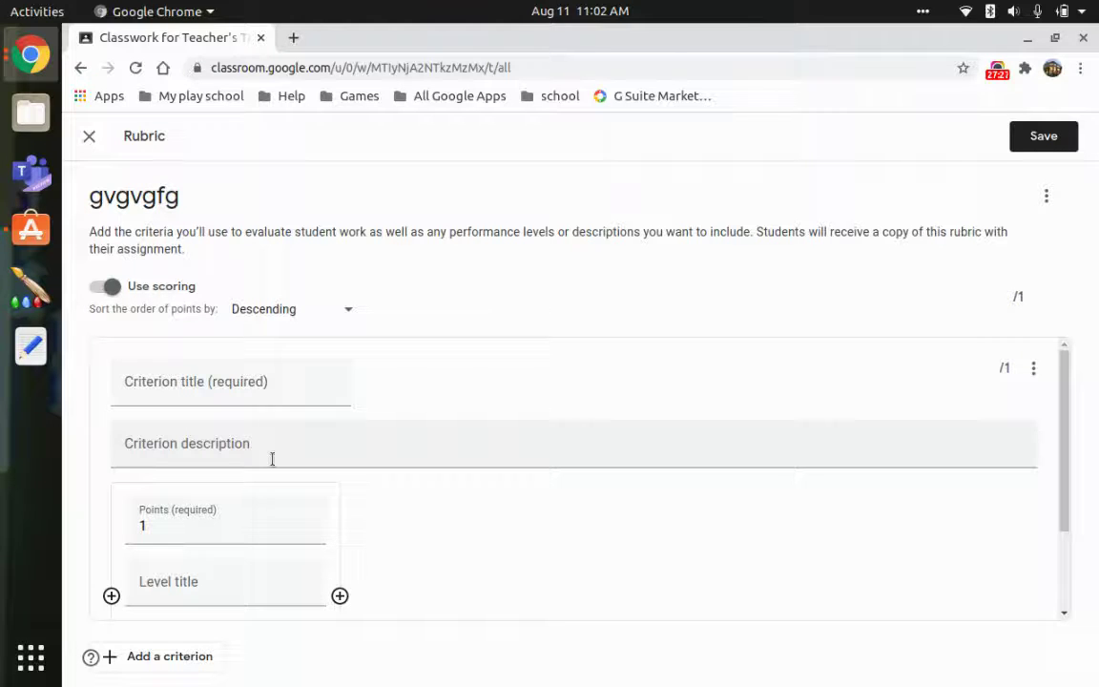
{"action": "left_click", "coordinate": [90, 135]}
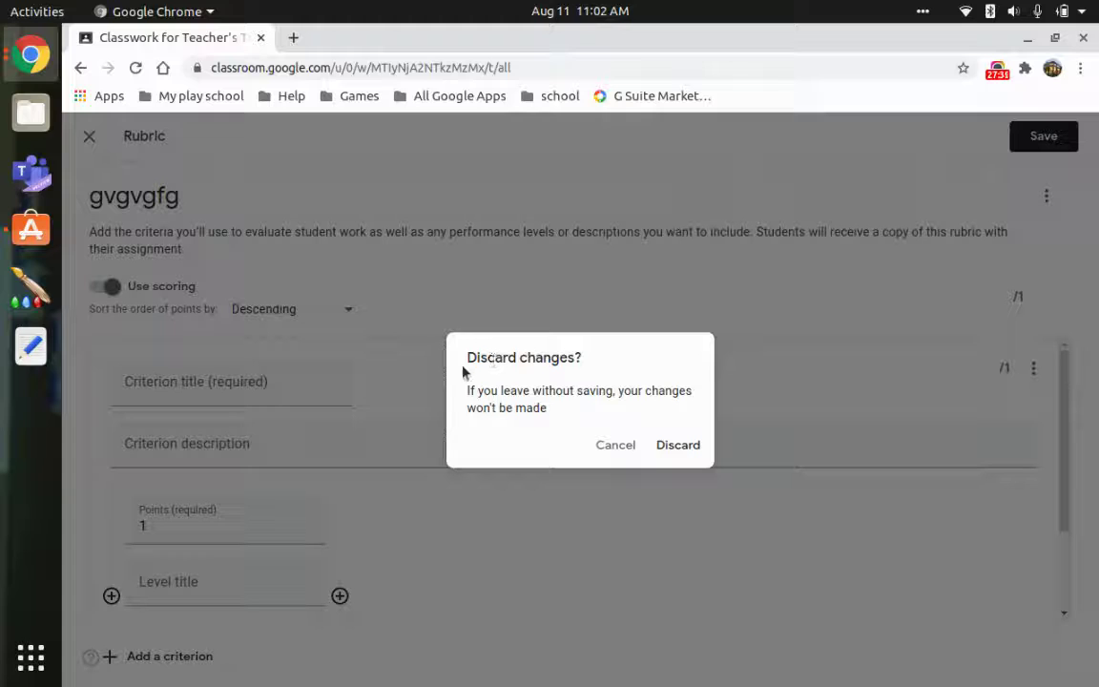
{"action": "left_click_drag", "start_coordinate": [465, 364], "coordinate": [584, 359]}
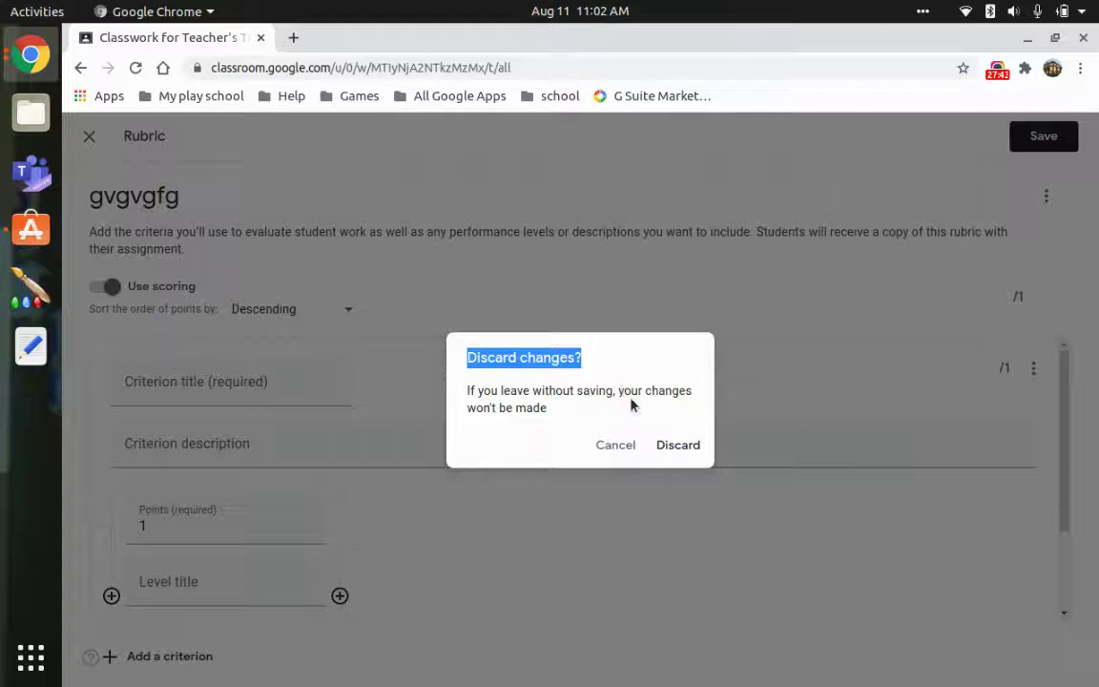
{"action": "left_click", "coordinate": [674, 446]}
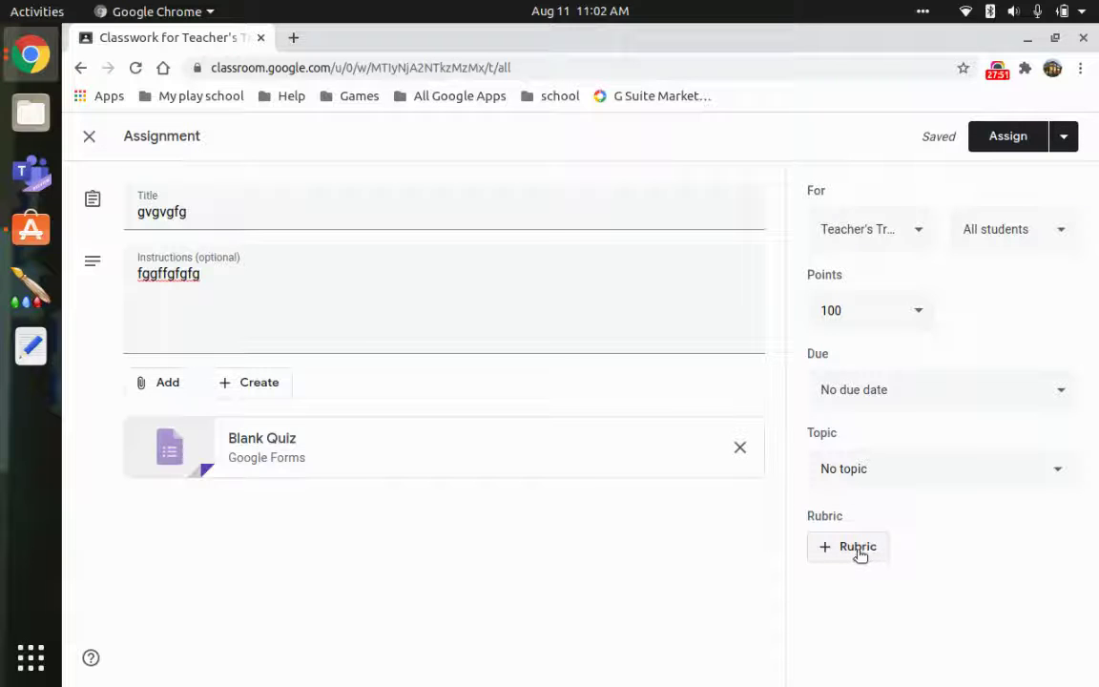
{"action": "left_click", "coordinate": [859, 552]}
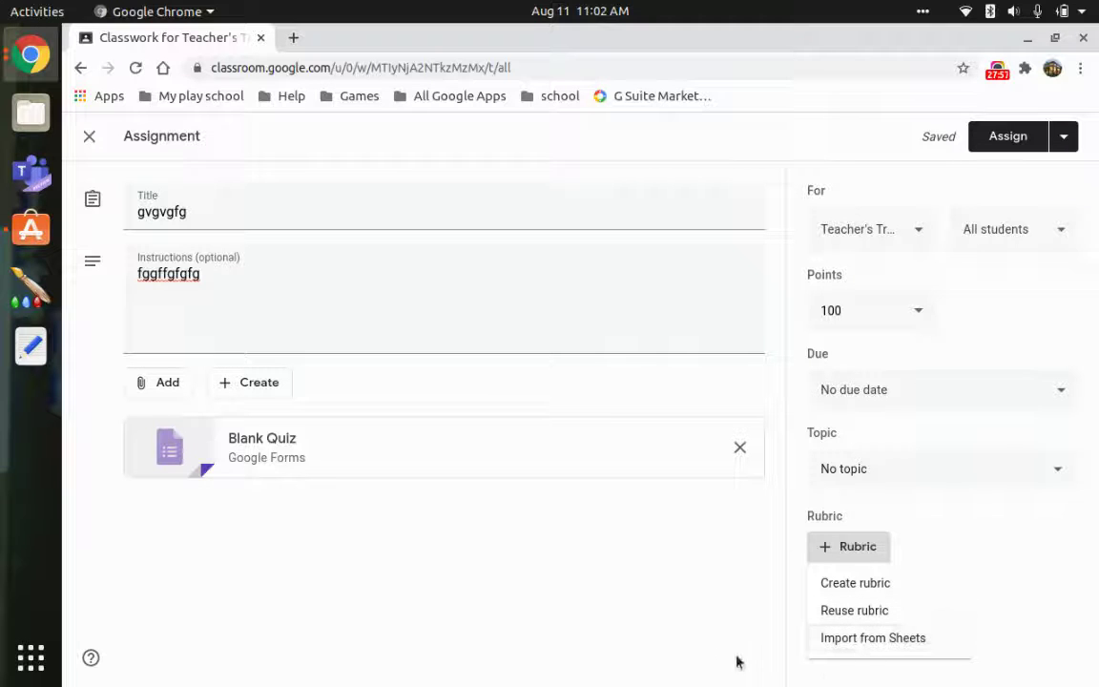
{"action": "left_click", "coordinate": [601, 573]}
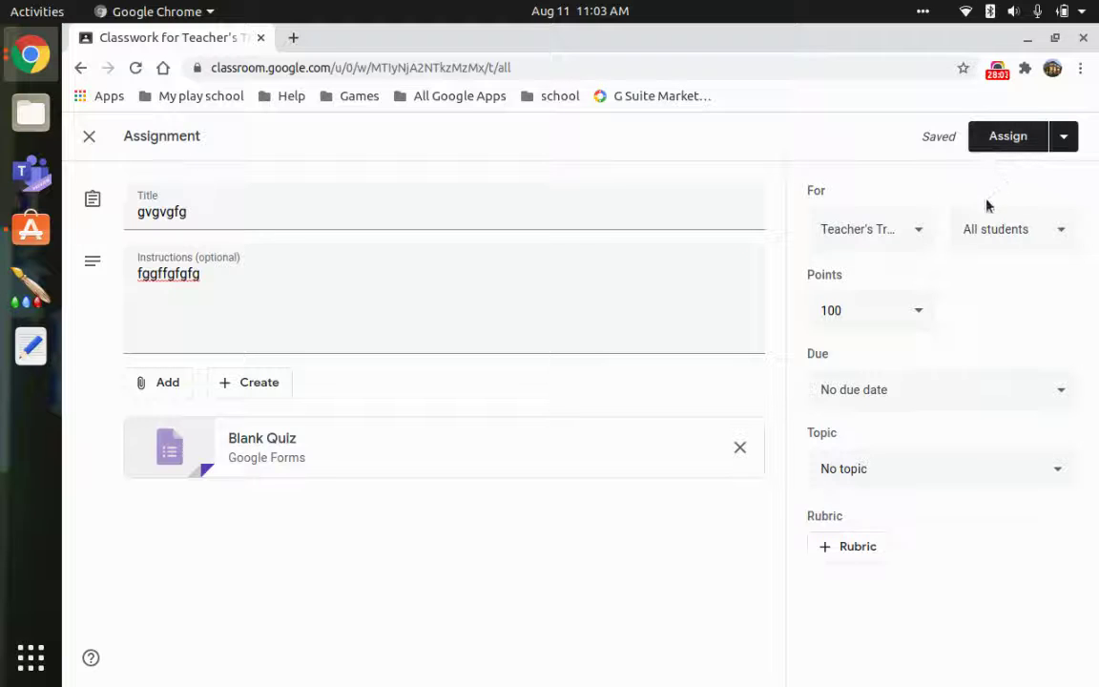
- Review the assign, schedule and save options for the quiz assignment and discard its draft
{"action": "left_click", "coordinate": [1065, 143]}
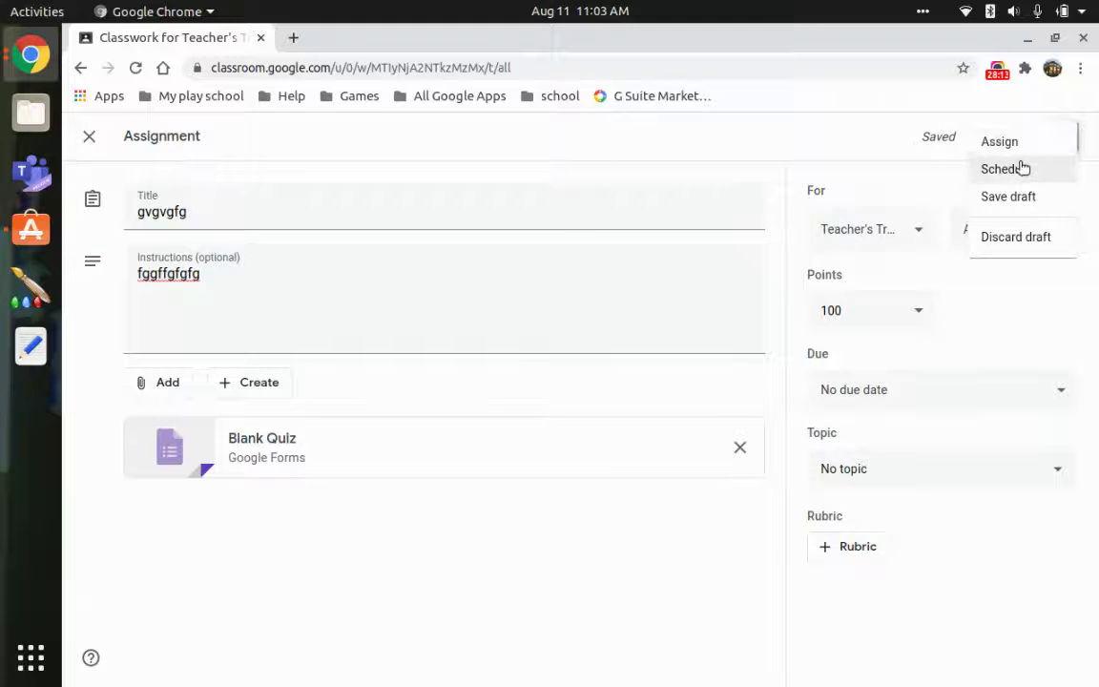
{"action": "left_click", "coordinate": [1018, 273]}
{"action": "left_click", "coordinate": [1062, 137]}
{"action": "left_click_drag", "start_coordinate": [1038, 236], "coordinate": [1034, 240]}
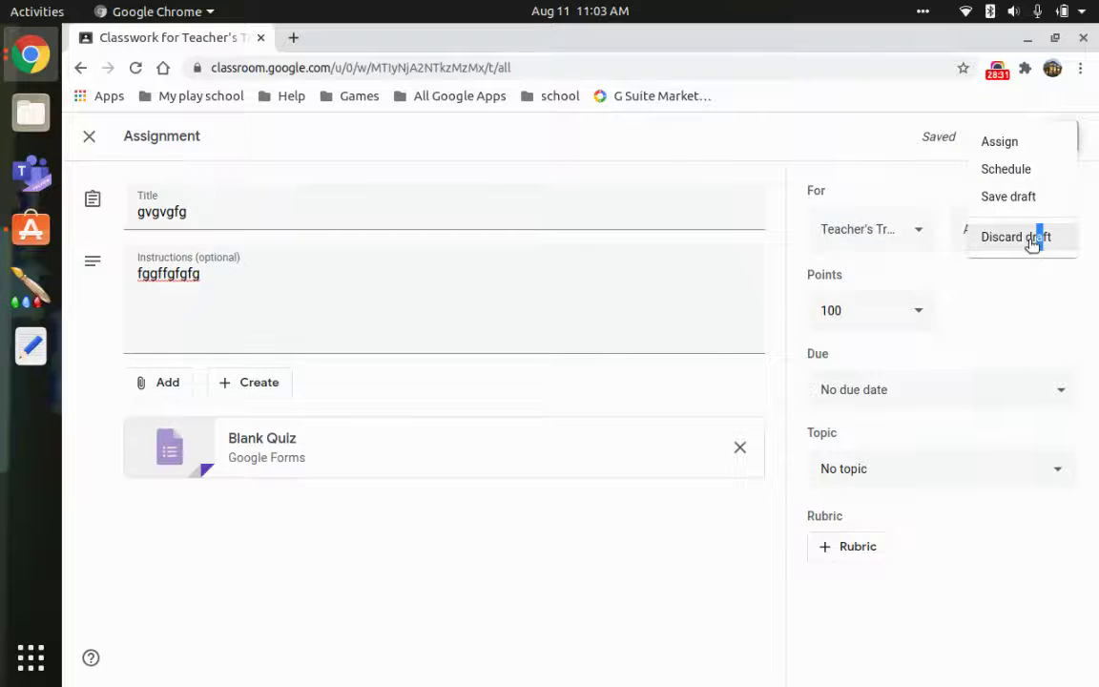
{"action": "left_click", "coordinate": [1018, 238]}
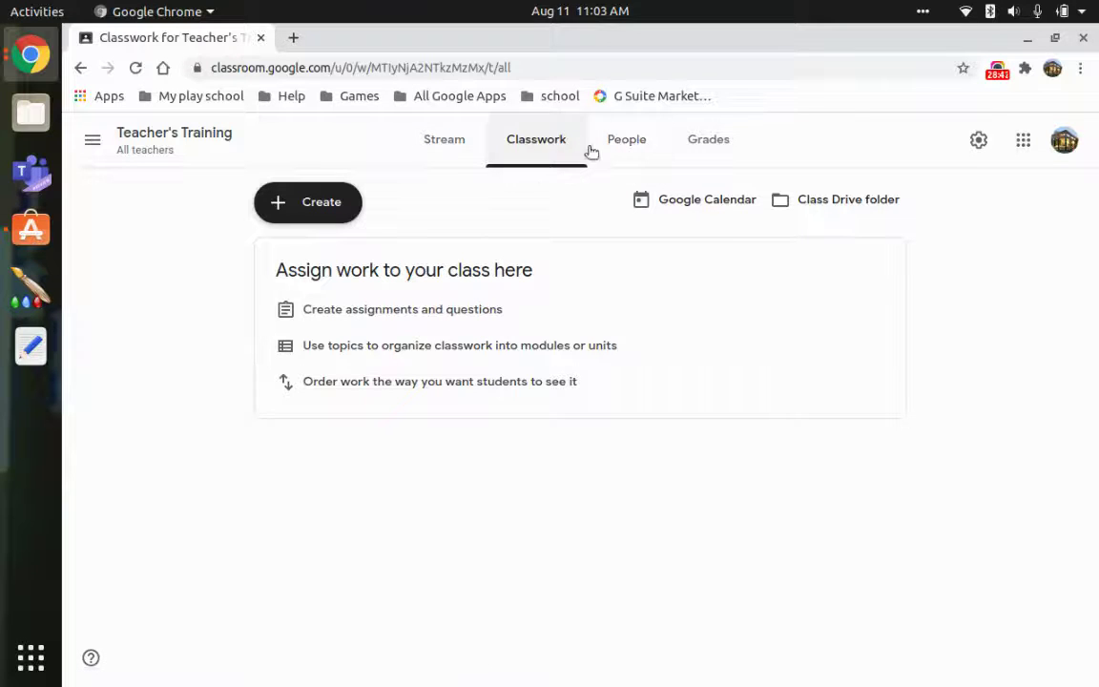
- On the class's People page, select all students and review the group actions and the individual student's options
{"action": "left_click", "coordinate": [641, 154]}
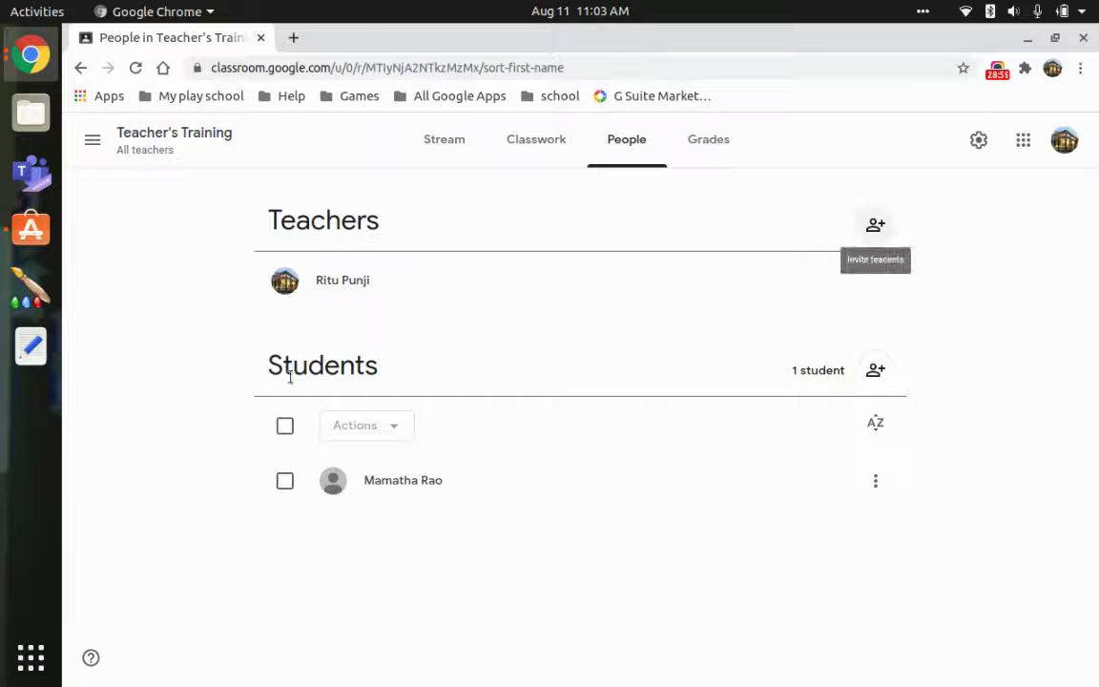
{"action": "left_click", "coordinate": [311, 437]}
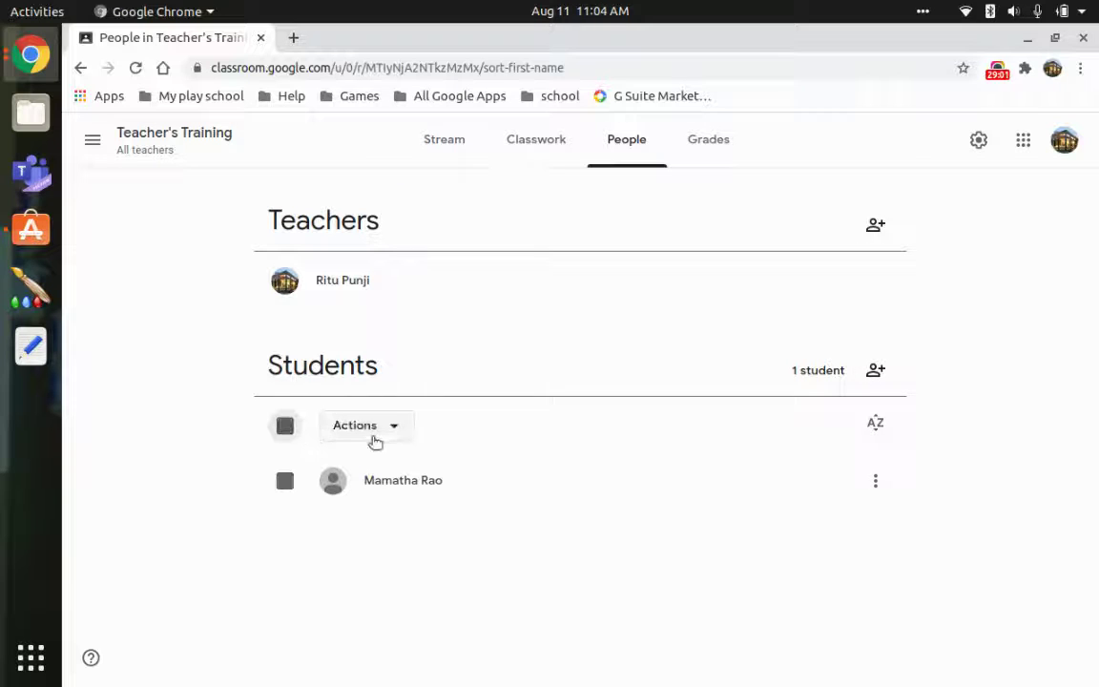
{"action": "left_click", "coordinate": [367, 425]}
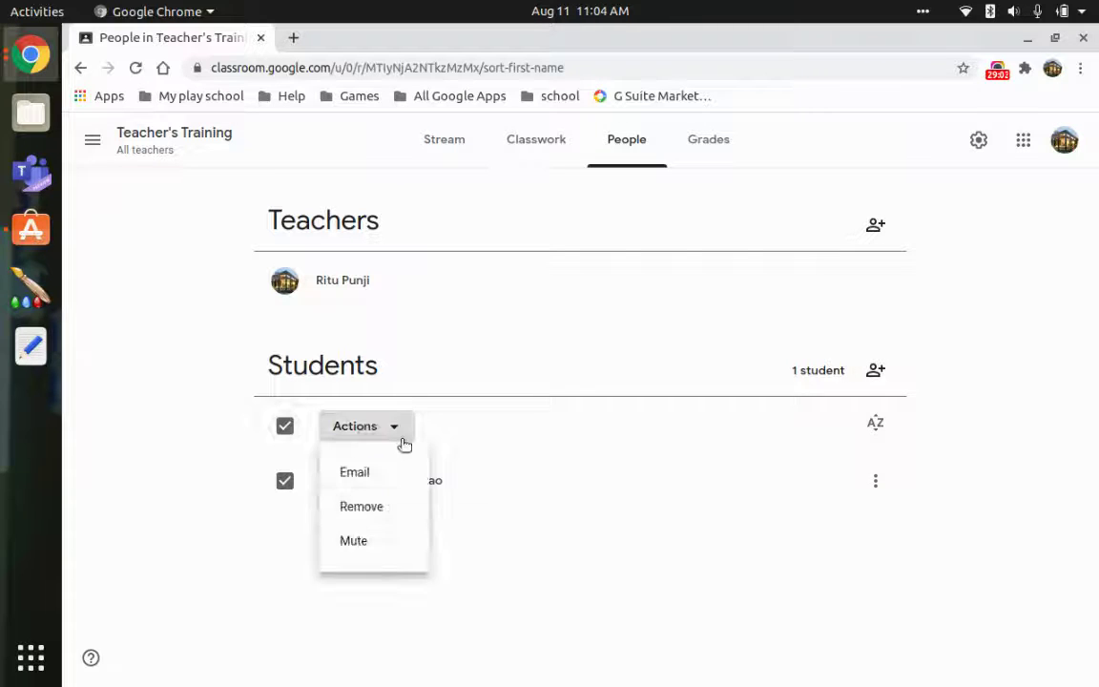
{"action": "left_click", "coordinate": [643, 375]}
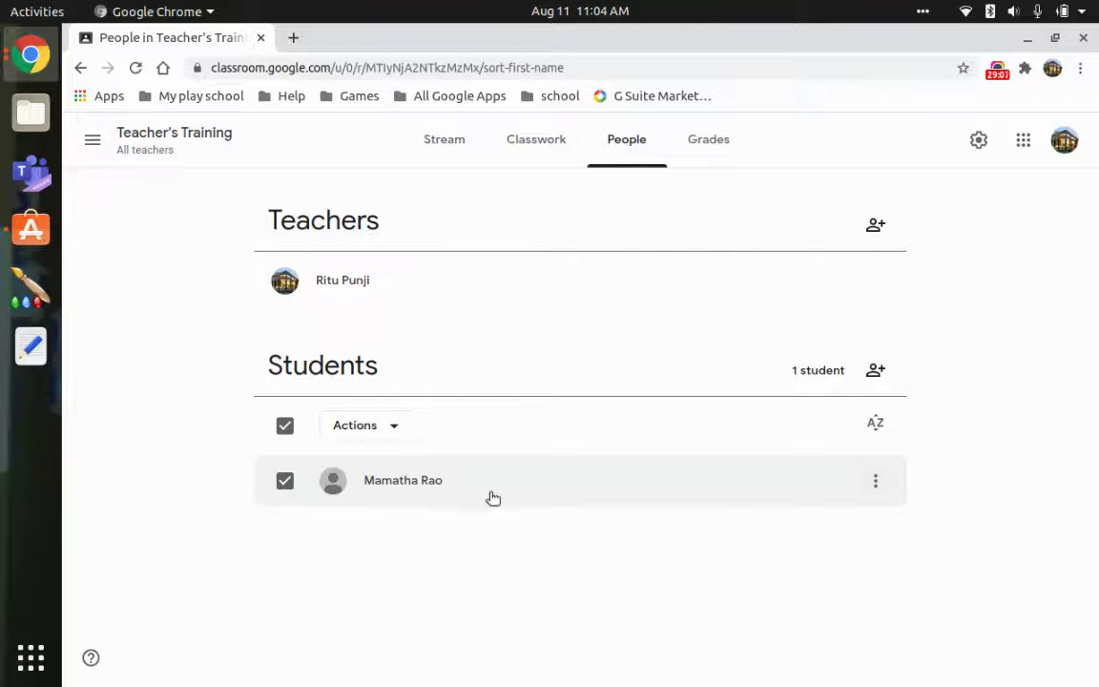
{"action": "left_click", "coordinate": [876, 485]}
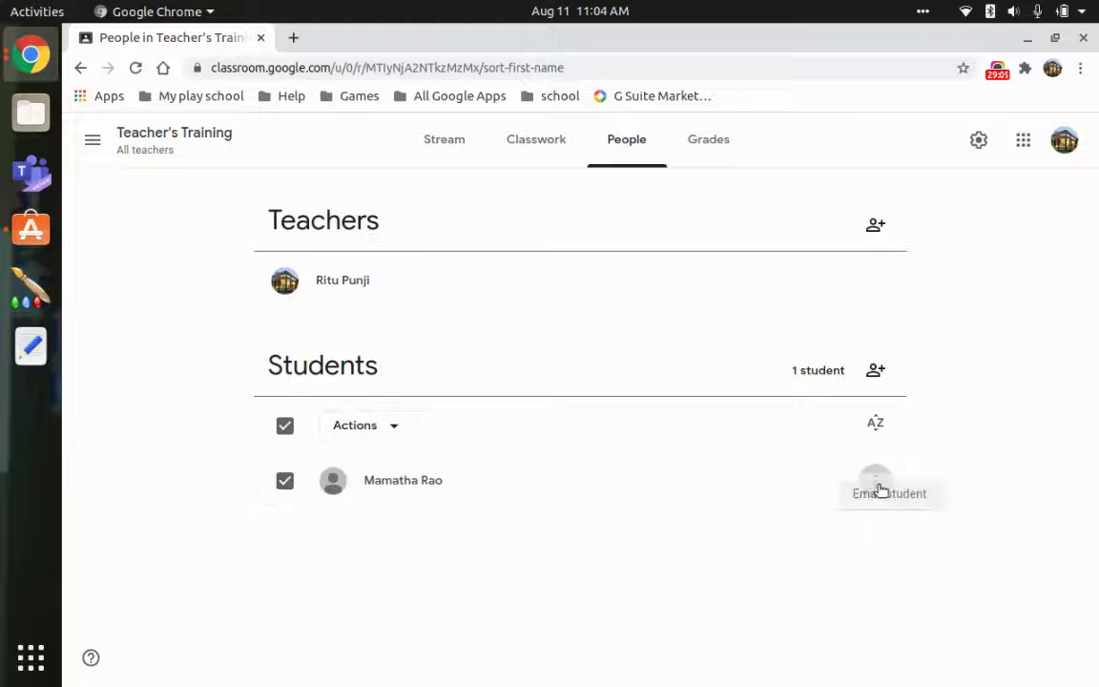
{"action": "left_click", "coordinate": [819, 603]}
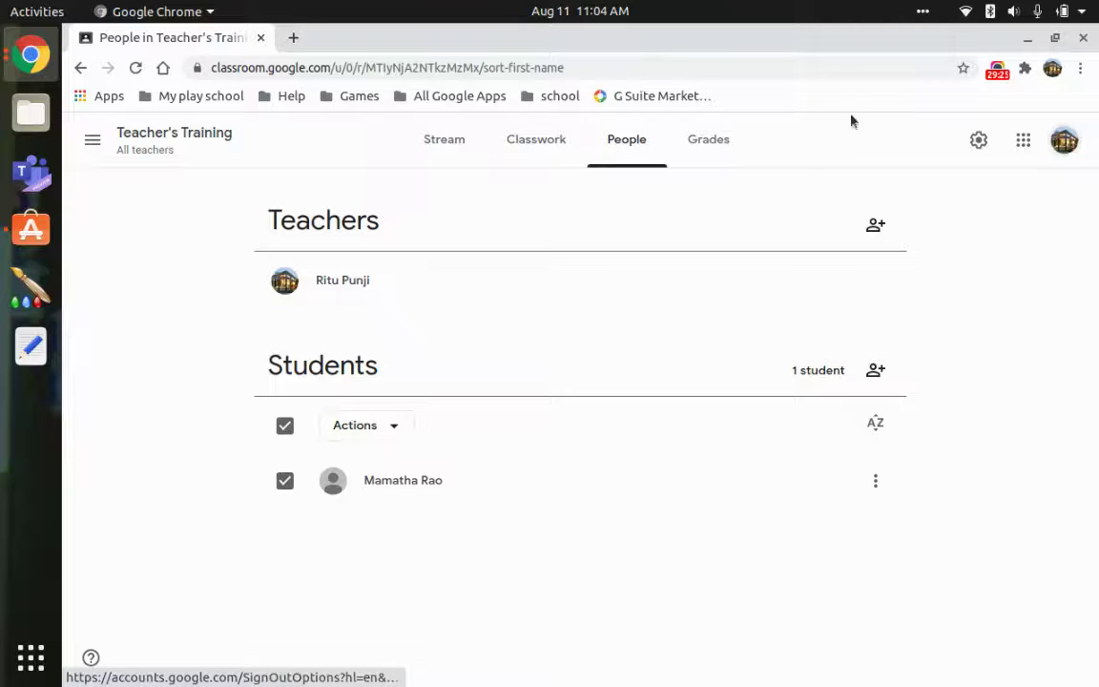
- Check the class's Grades page, then start a Classwork assignment titled "jhiytctdf" with the instructions "gbgfbghn"
{"action": "left_click", "coordinate": [711, 145]}
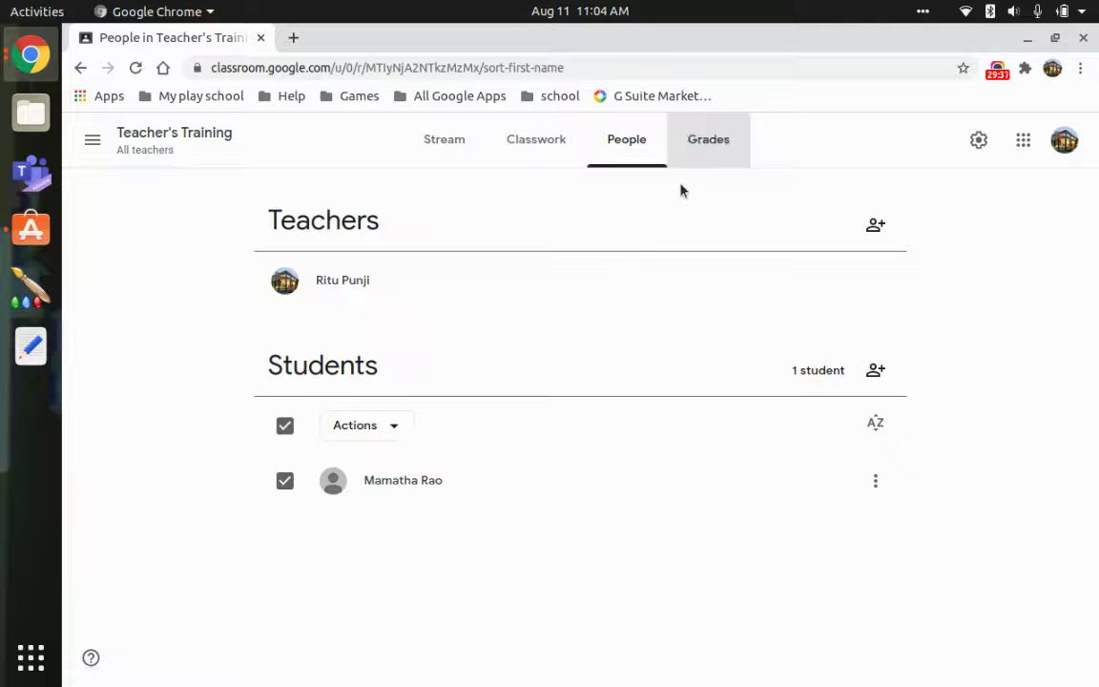
{"action": "left_click", "coordinate": [722, 141]}
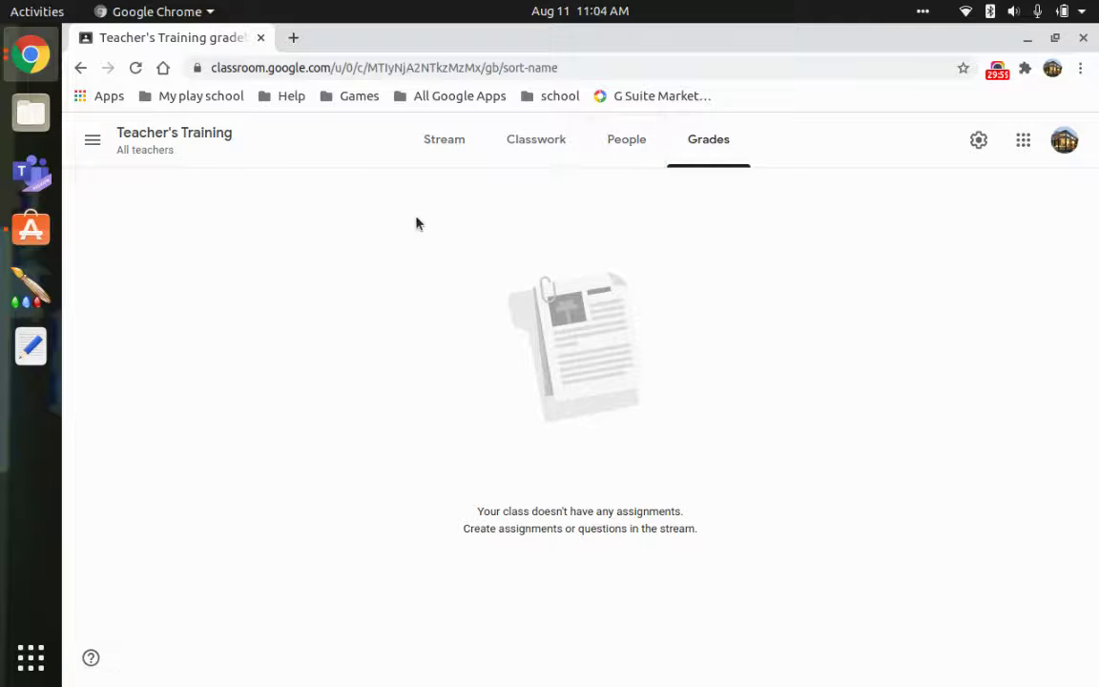
{"action": "left_click", "coordinate": [554, 159]}
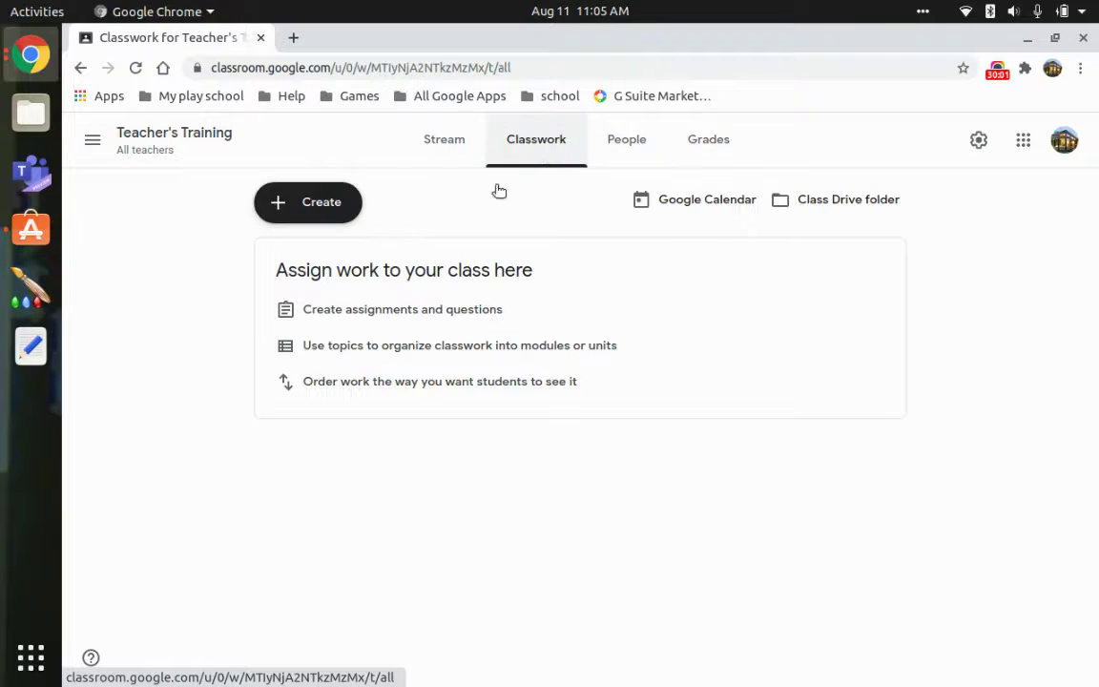
{"action": "left_click", "coordinate": [323, 209]}
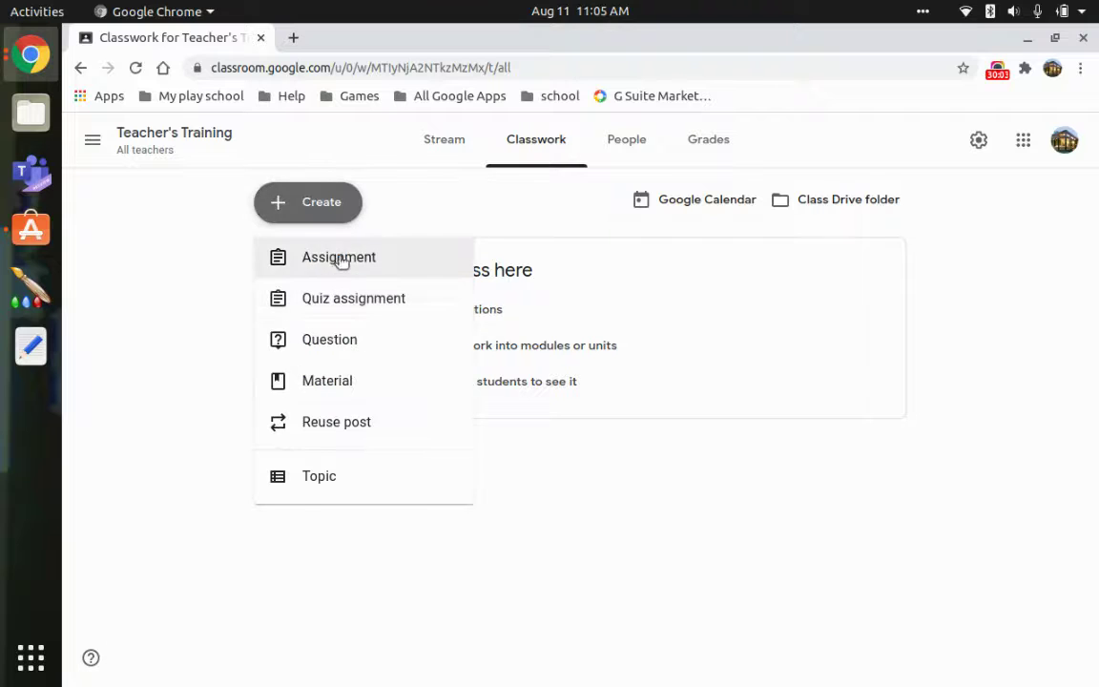
{"action": "left_click", "coordinate": [341, 270]}
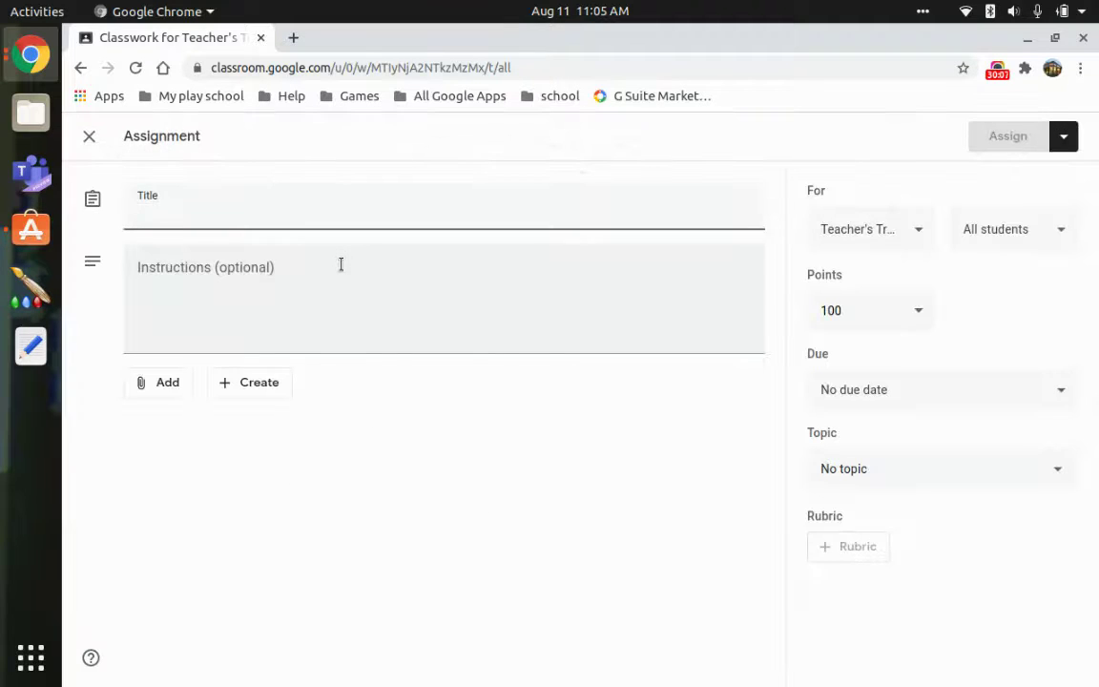
{"action": "type", "text": "jhiytctdf"}
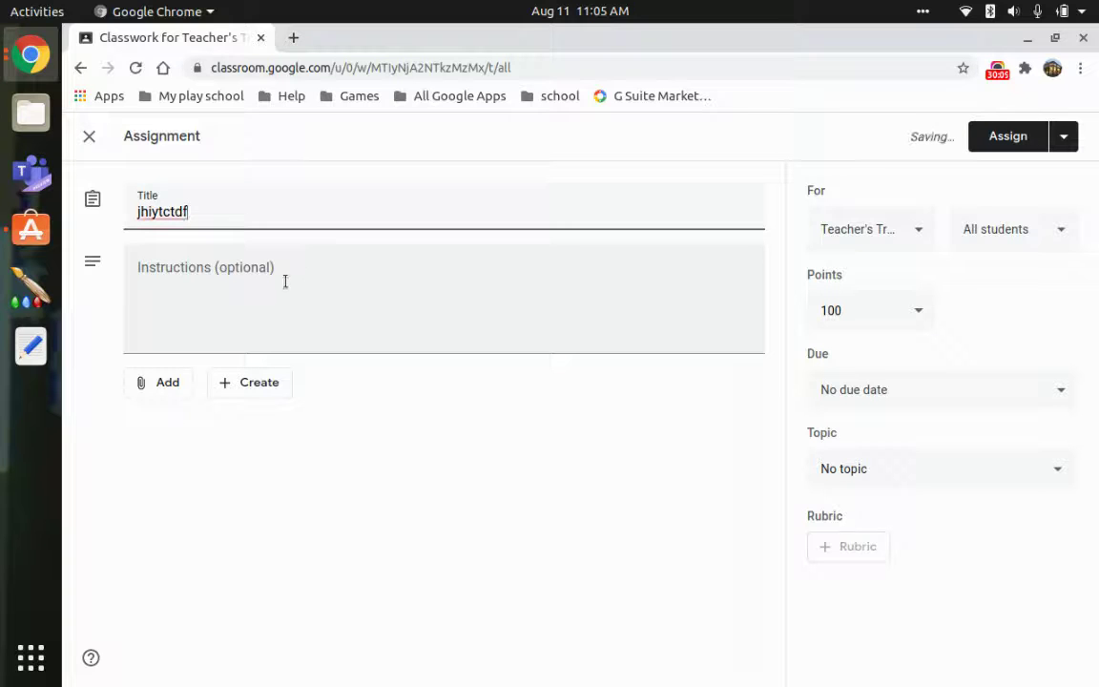
{"action": "left_click", "coordinate": [284, 281]}
{"action": "type", "text": "gbgfbghn"}
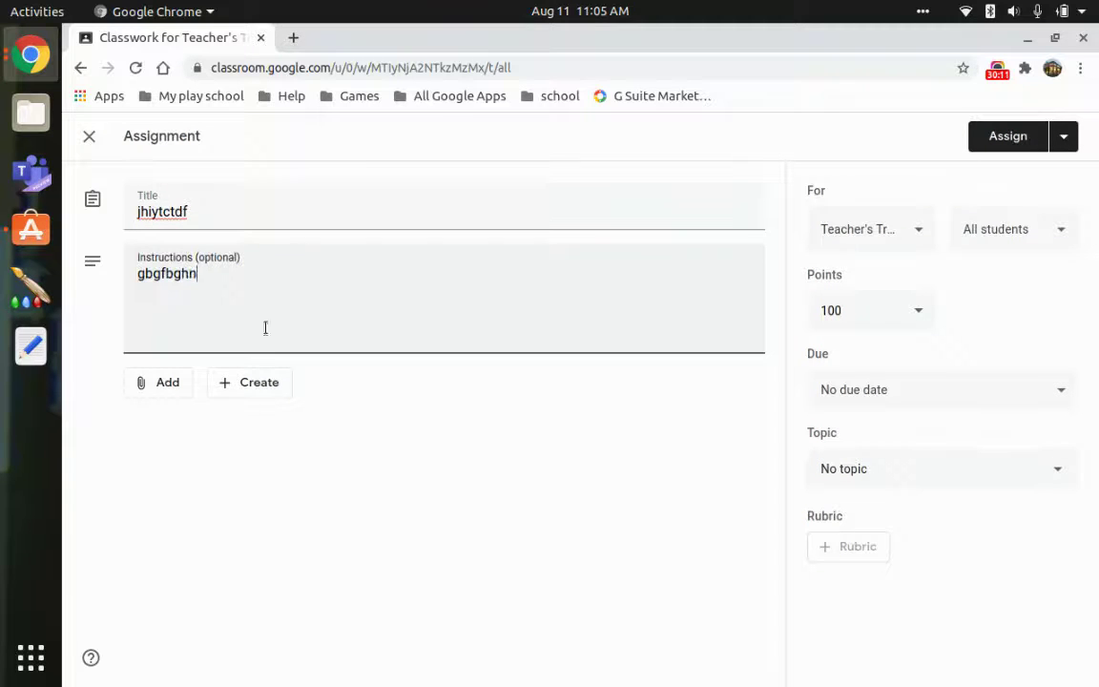
- Review the assignment's file creation and attachment options, including the Google Drive and YouTube pickers, without attaching anything
{"action": "left_click", "coordinate": [259, 384]}
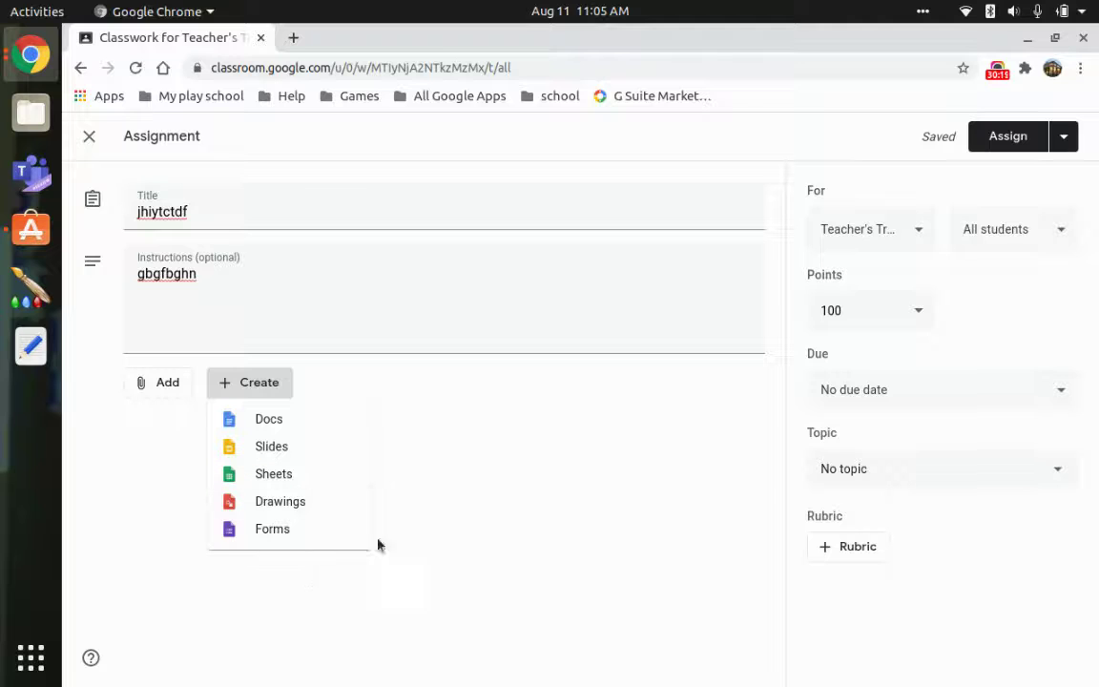
{"action": "left_click", "coordinate": [336, 433]}
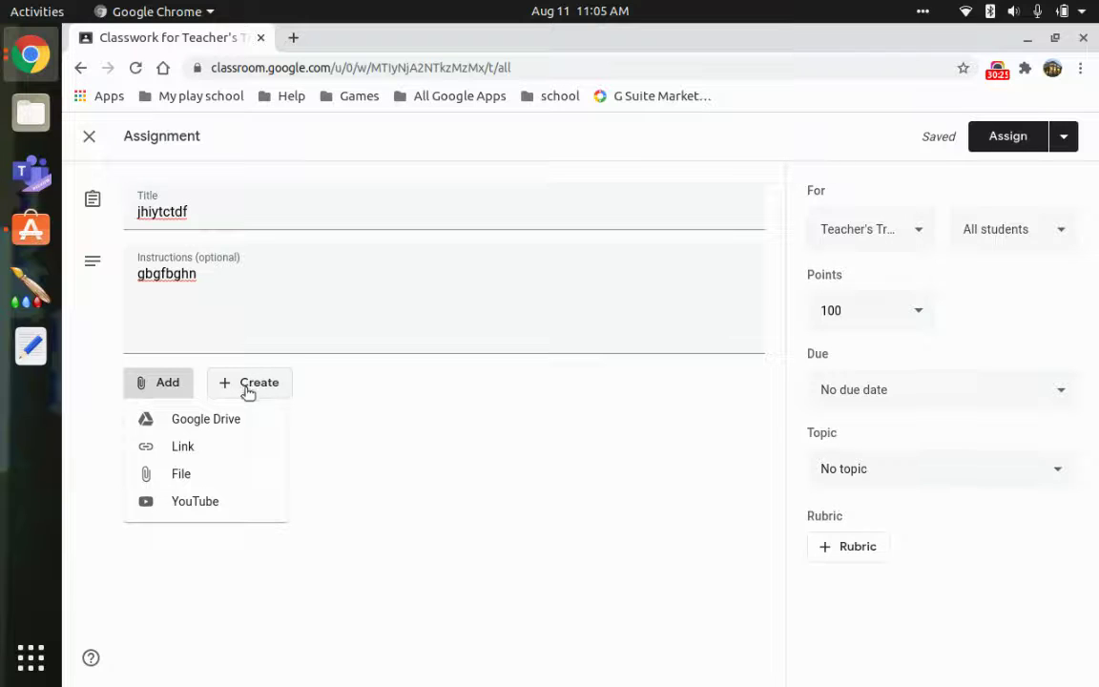
{"action": "left_click", "coordinate": [218, 428]}
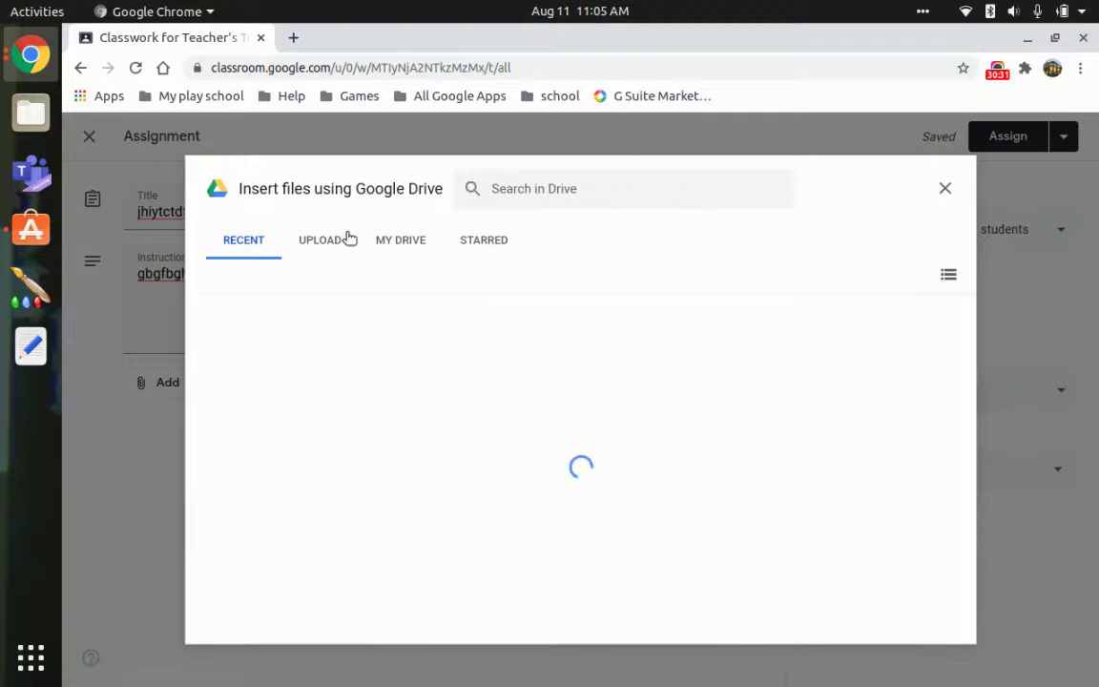
{"action": "left_click", "coordinate": [946, 190]}
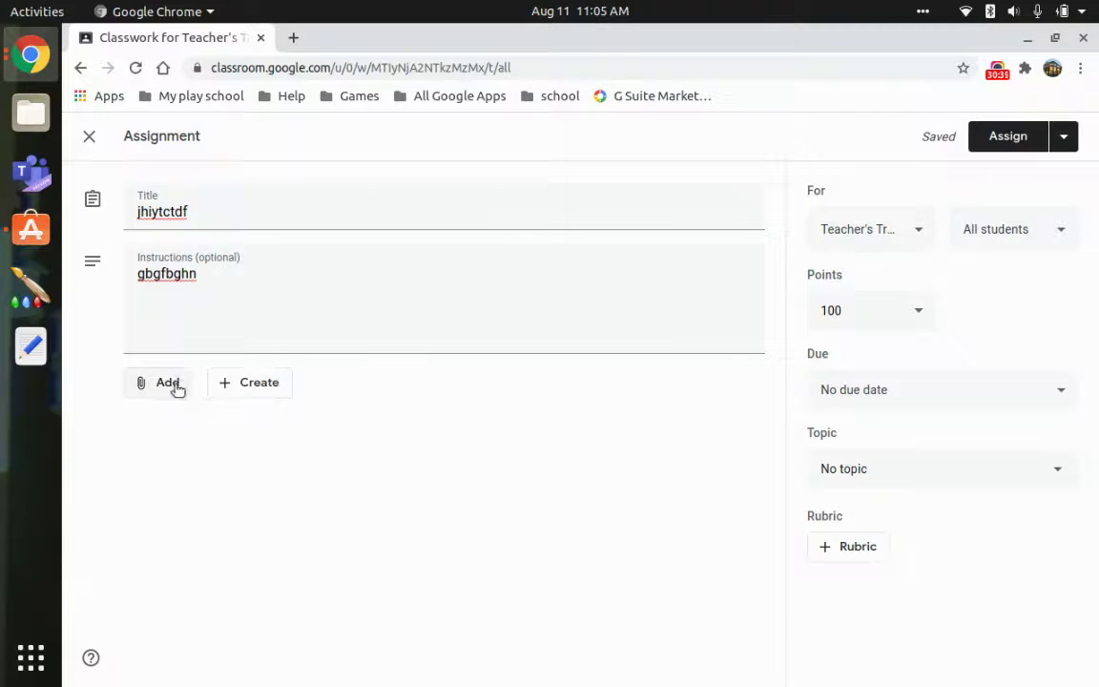
{"action": "left_click", "coordinate": [177, 385]}
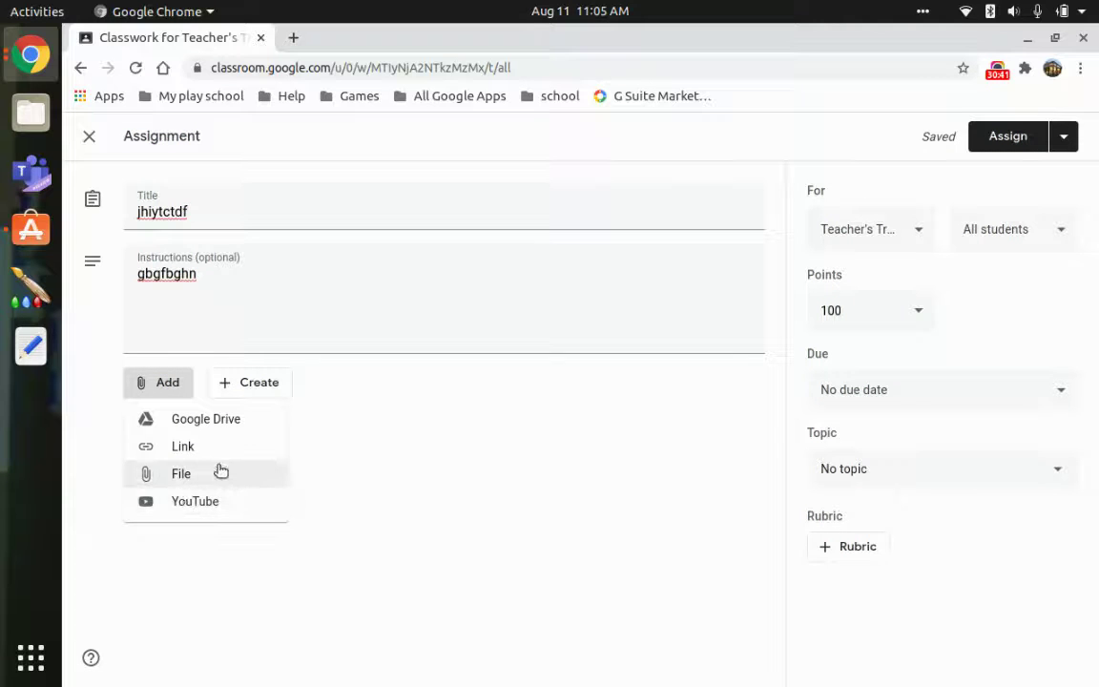
{"action": "left_click", "coordinate": [236, 501]}
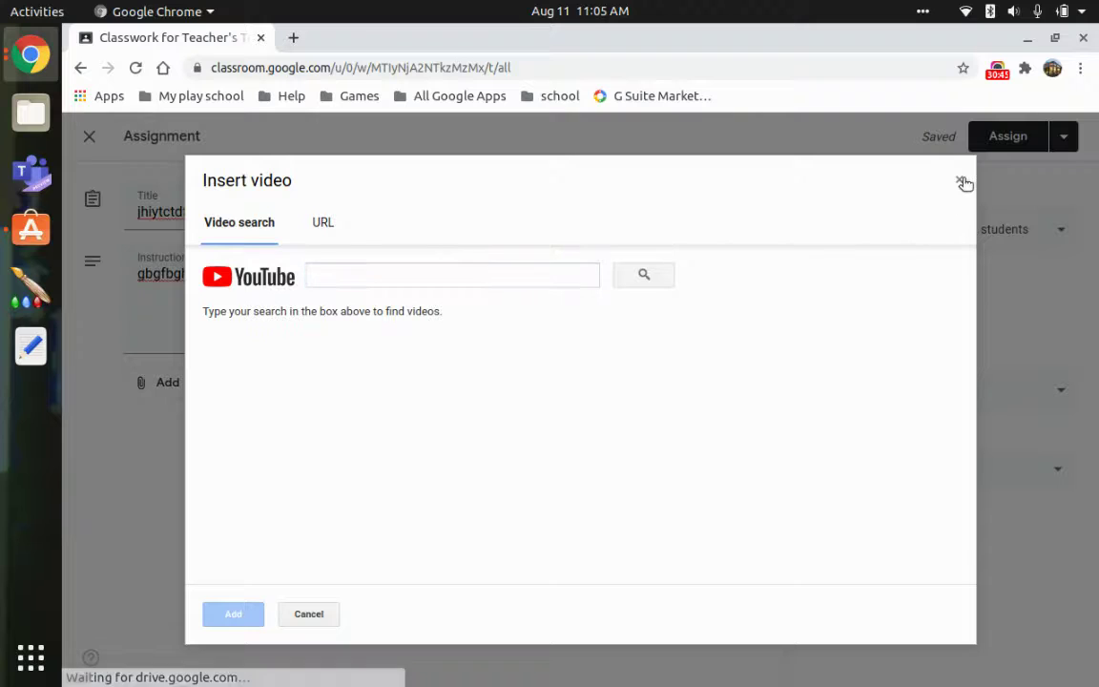
{"action": "left_click", "coordinate": [962, 181]}
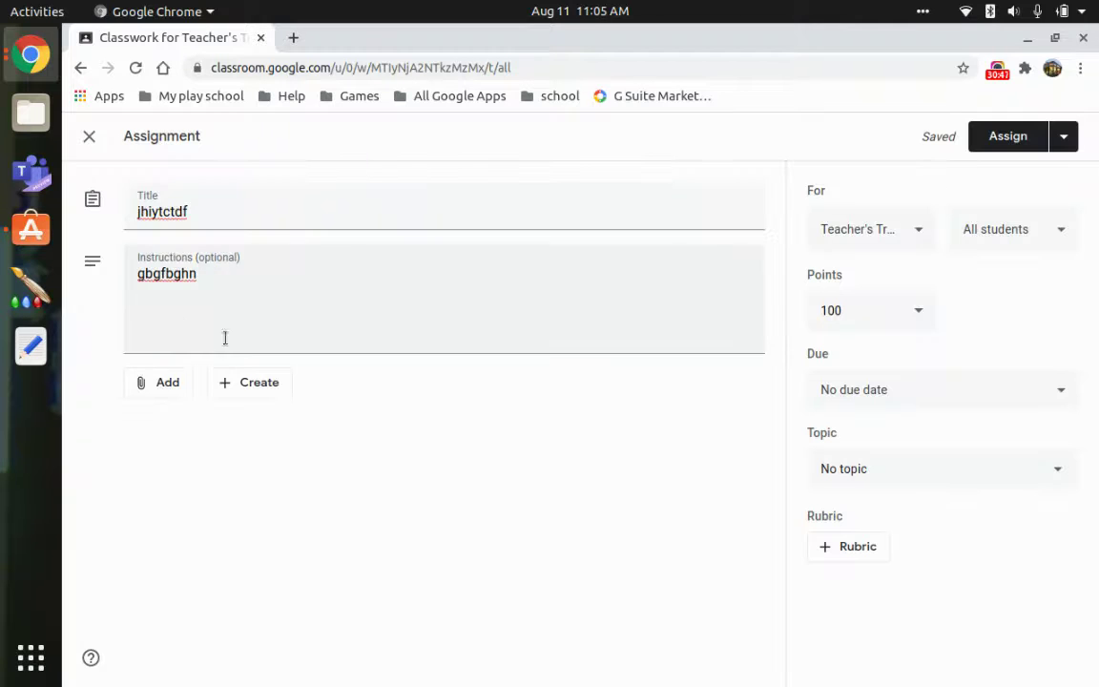
{"action": "left_click", "coordinate": [159, 387]}
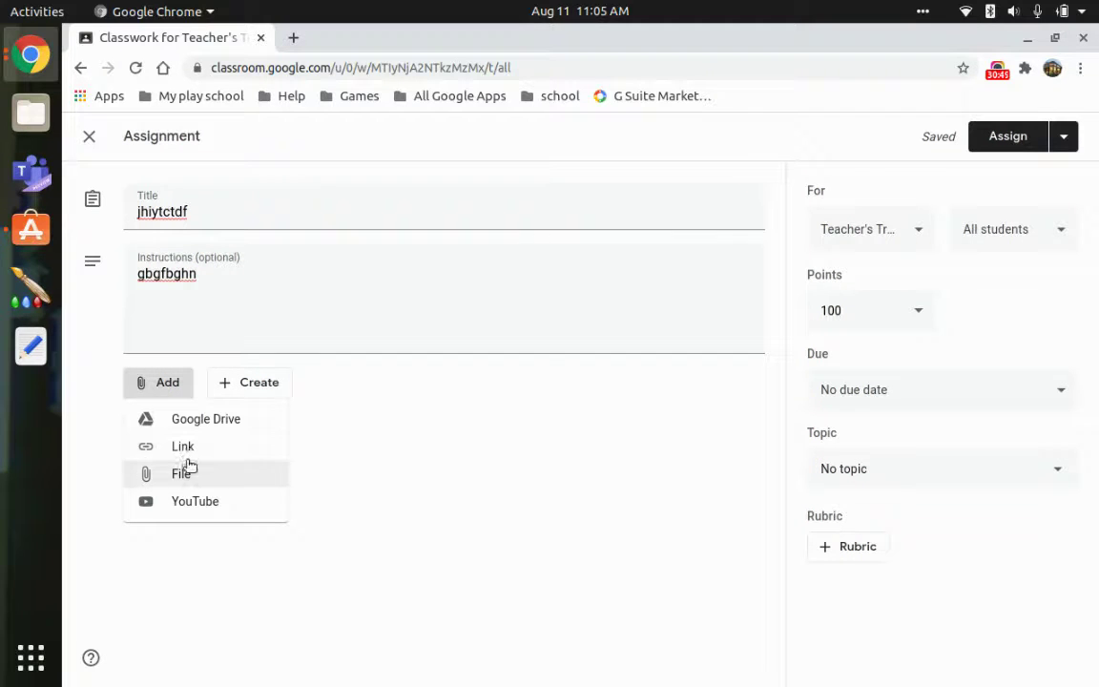
{"action": "left_click", "coordinate": [263, 385]}
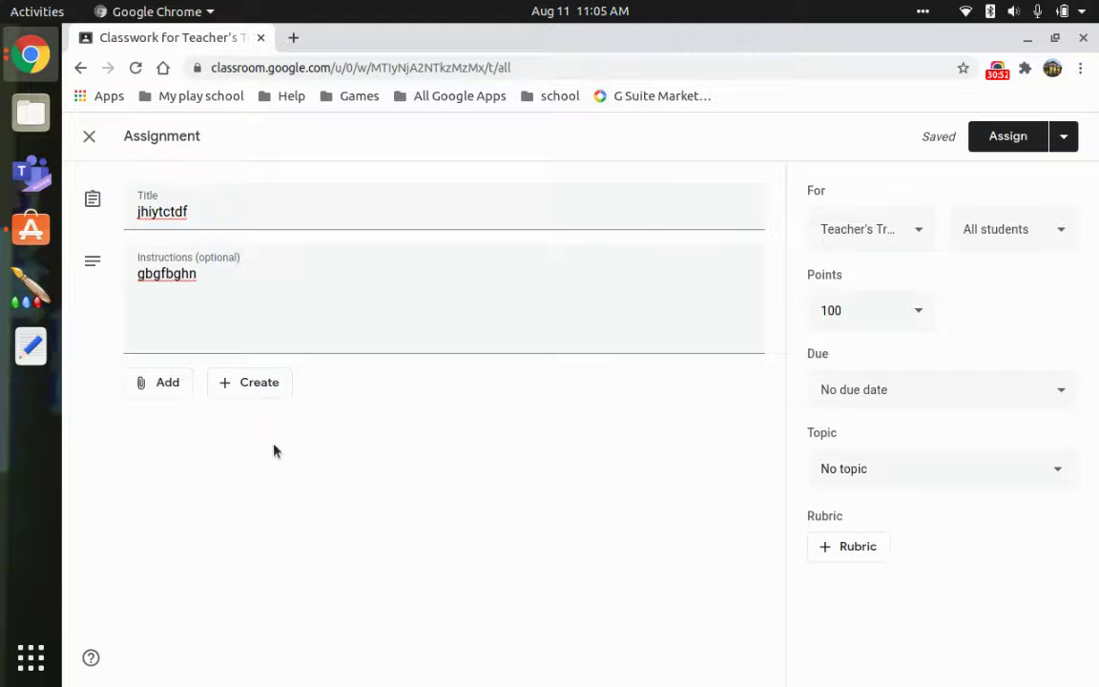
- Create a Google Docs attachment, set it to make a copy for each student, and remove it from the assignment
{"action": "left_click", "coordinate": [256, 393]}
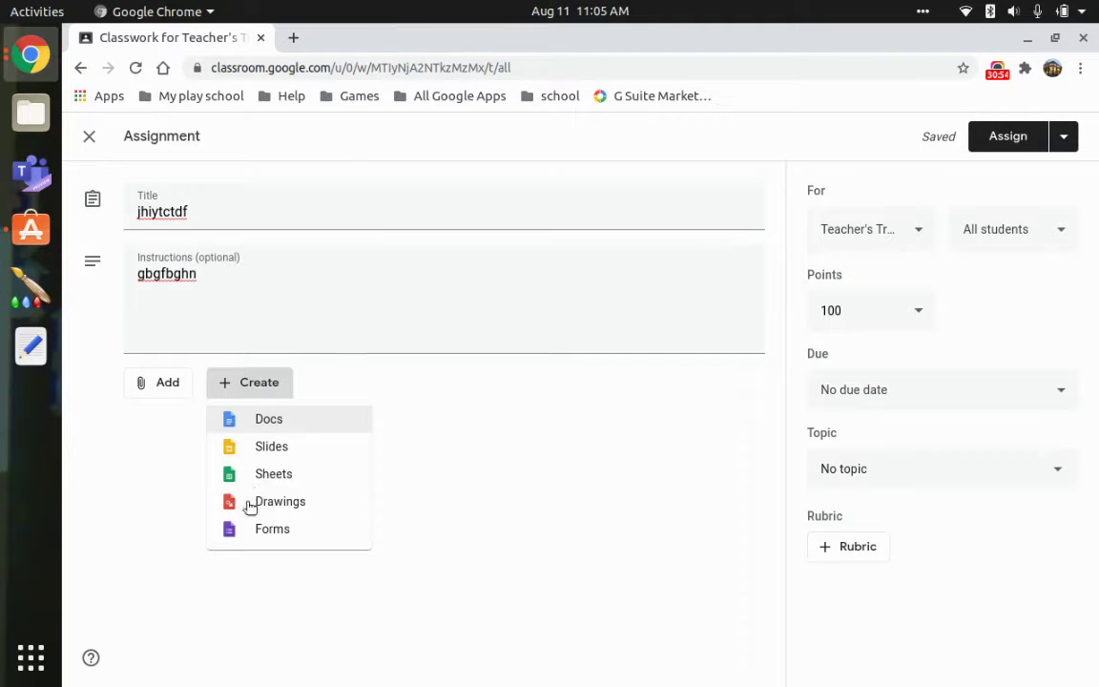
{"action": "left_click", "coordinate": [294, 426]}
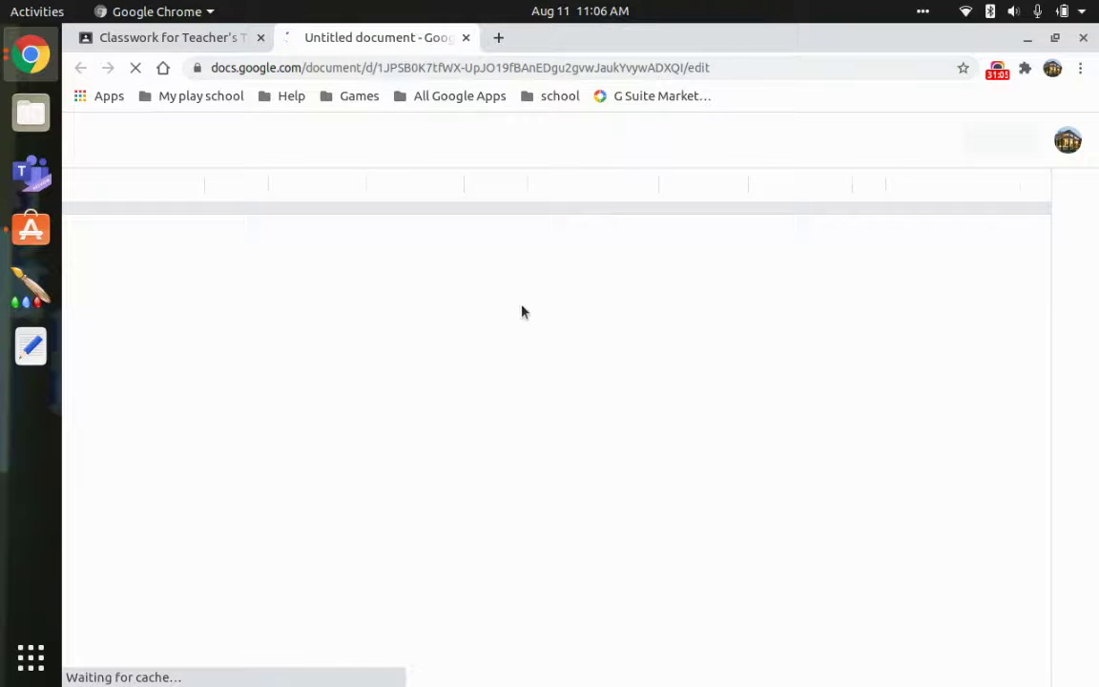
{"action": "left_click", "coordinate": [159, 37]}
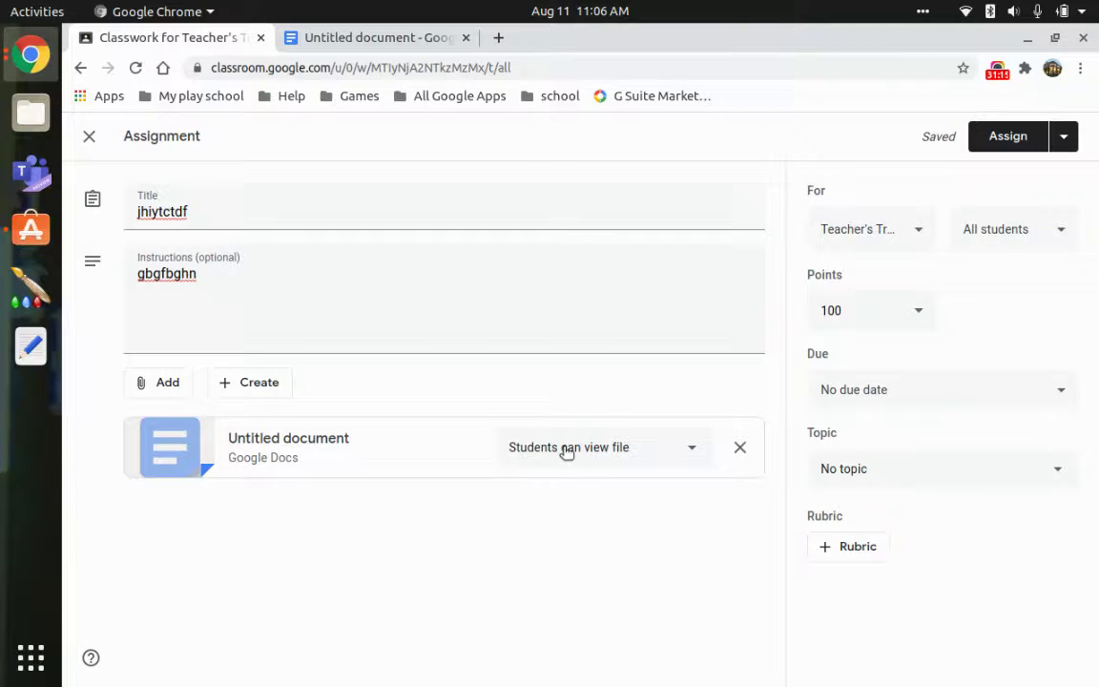
{"action": "left_click", "coordinate": [649, 461]}
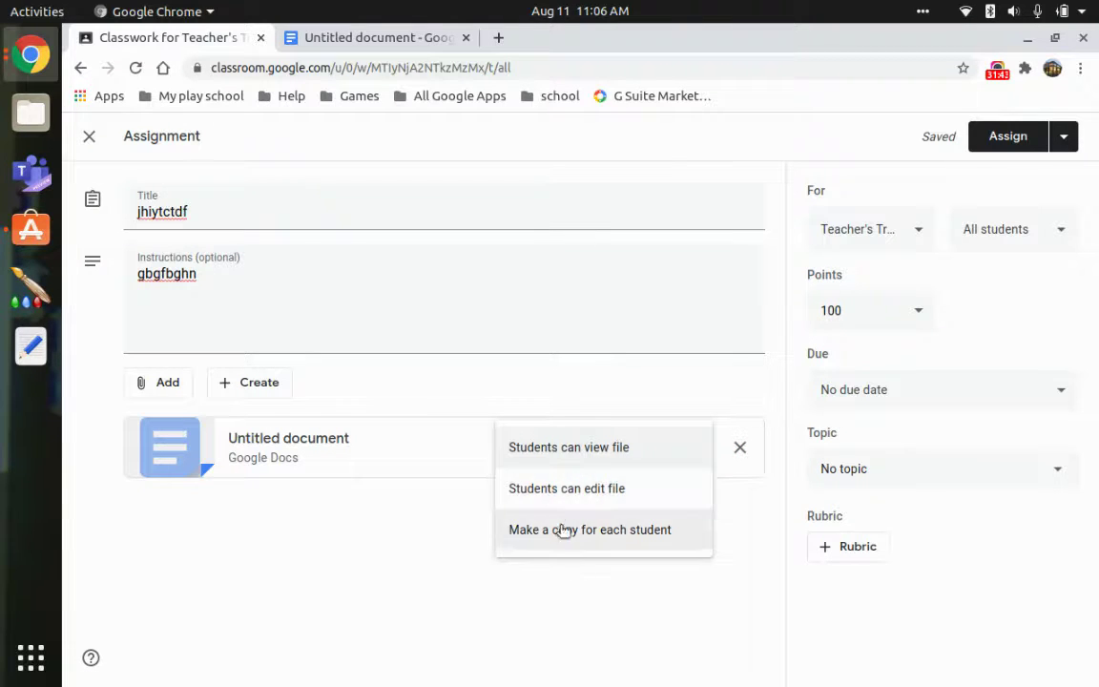
{"action": "left_click", "coordinate": [639, 530]}
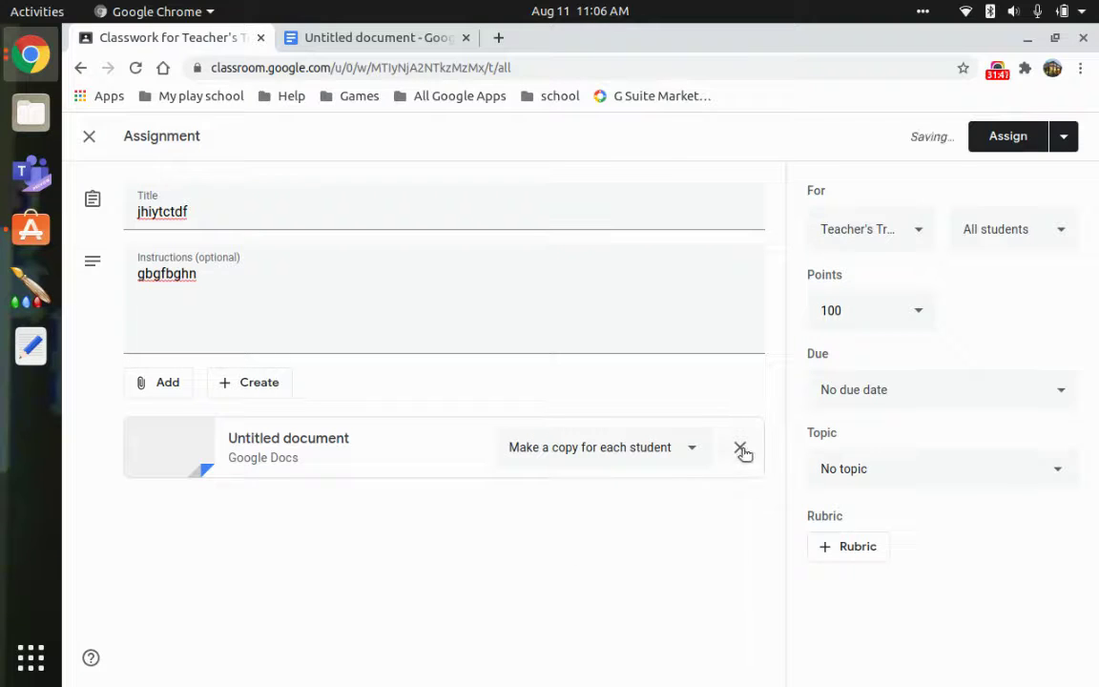
{"action": "left_click", "coordinate": [741, 448]}
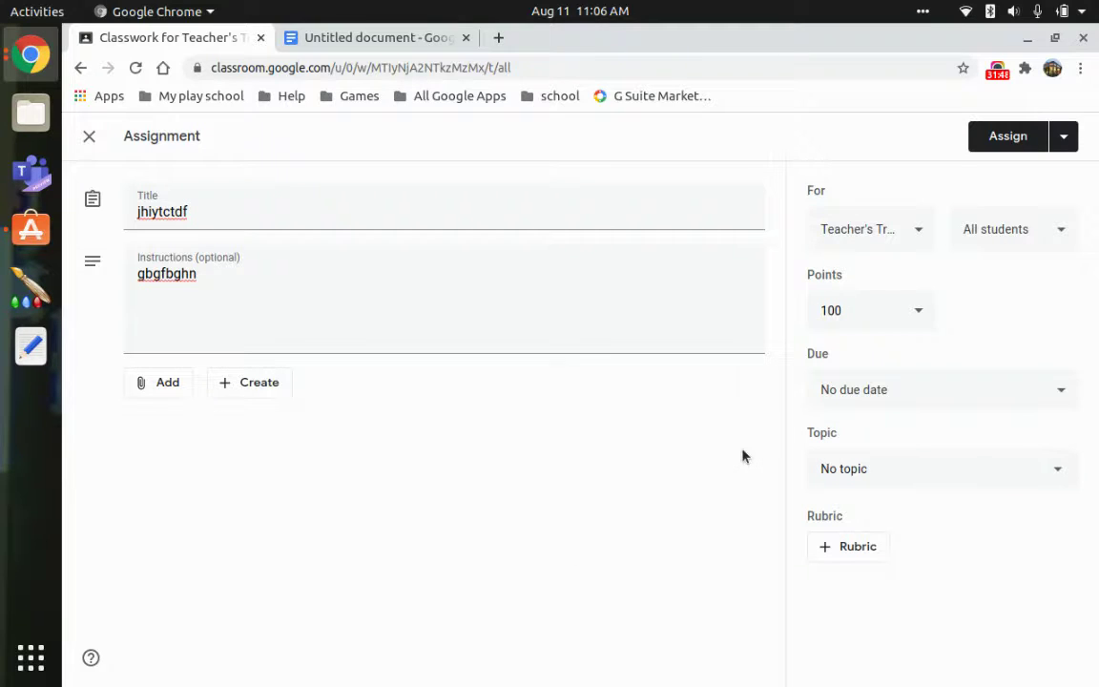
- Assign the assignment to the class and enter a grade of 34 for the student on the Grades page
{"action": "left_click", "coordinate": [1023, 140]}
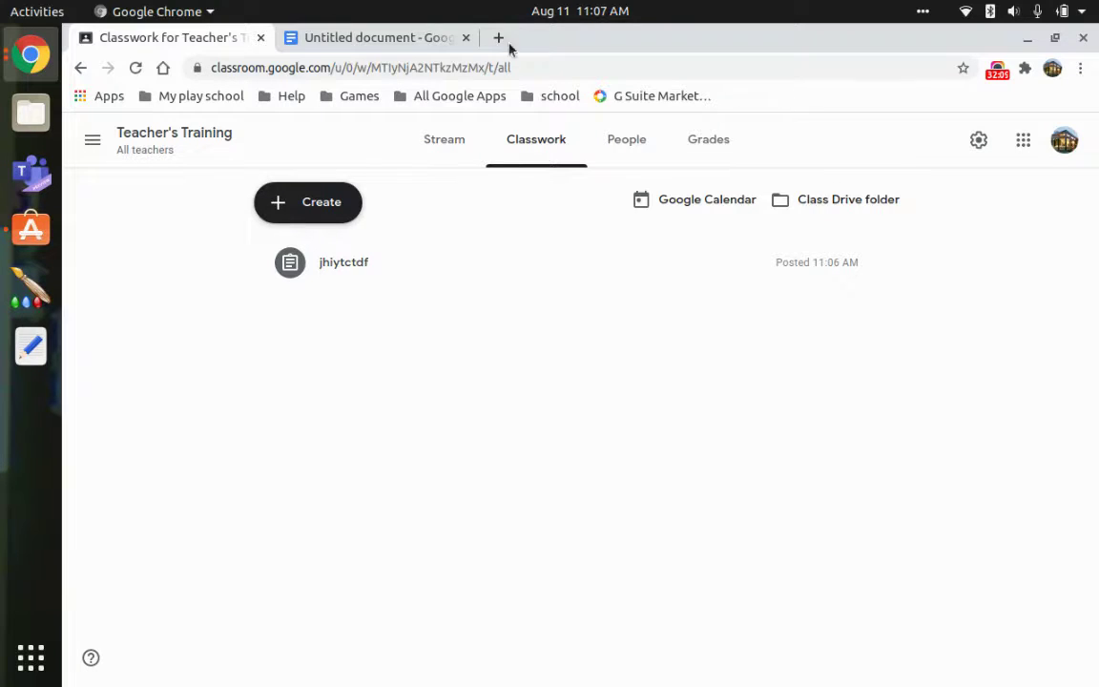
{"action": "left_click", "coordinate": [725, 148]}
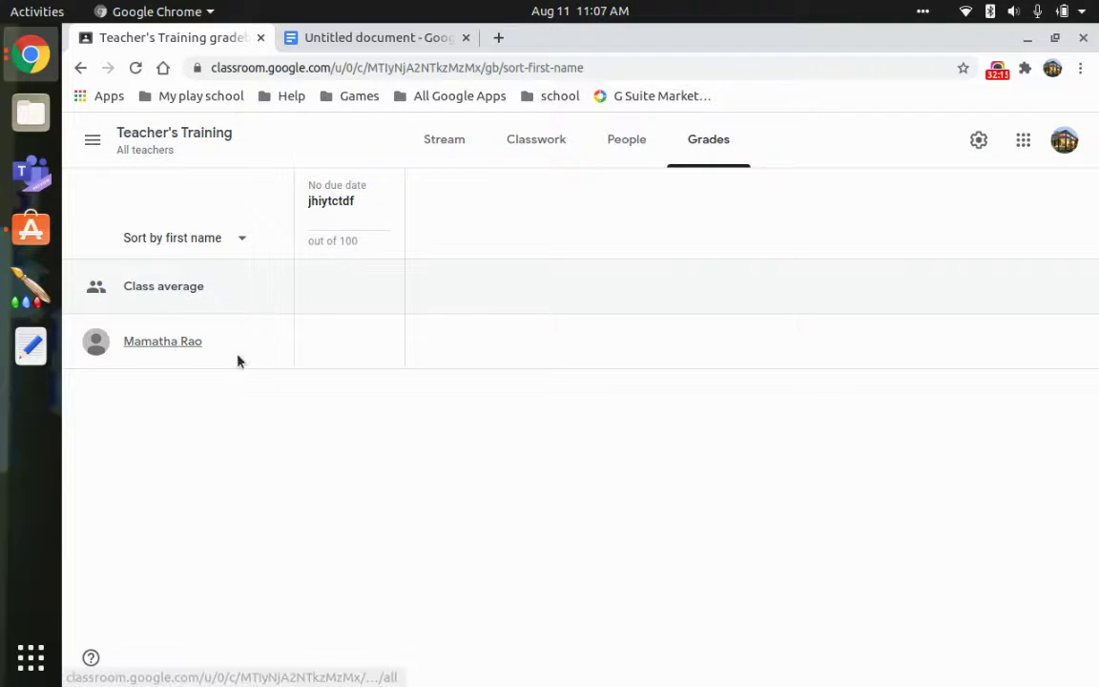
{"action": "left_click", "coordinate": [325, 344]}
{"action": "type", "text": "bvv"}
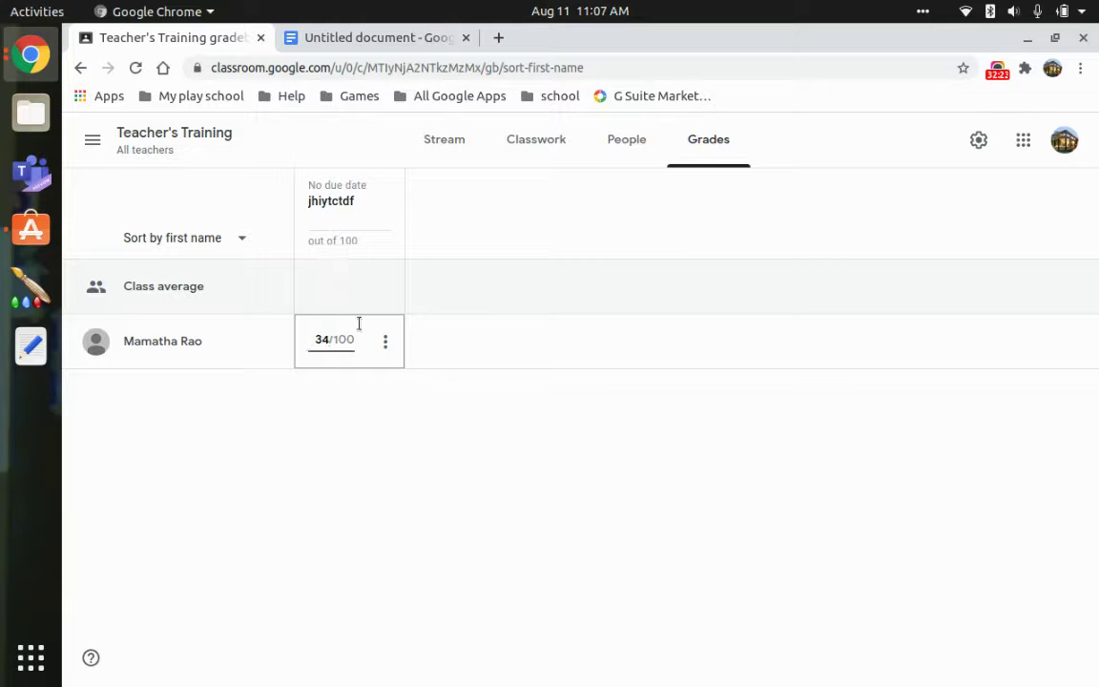
- Review the options for the student's draft grade and open the return confirmation, cancelling the return
{"action": "left_click", "coordinate": [386, 342]}
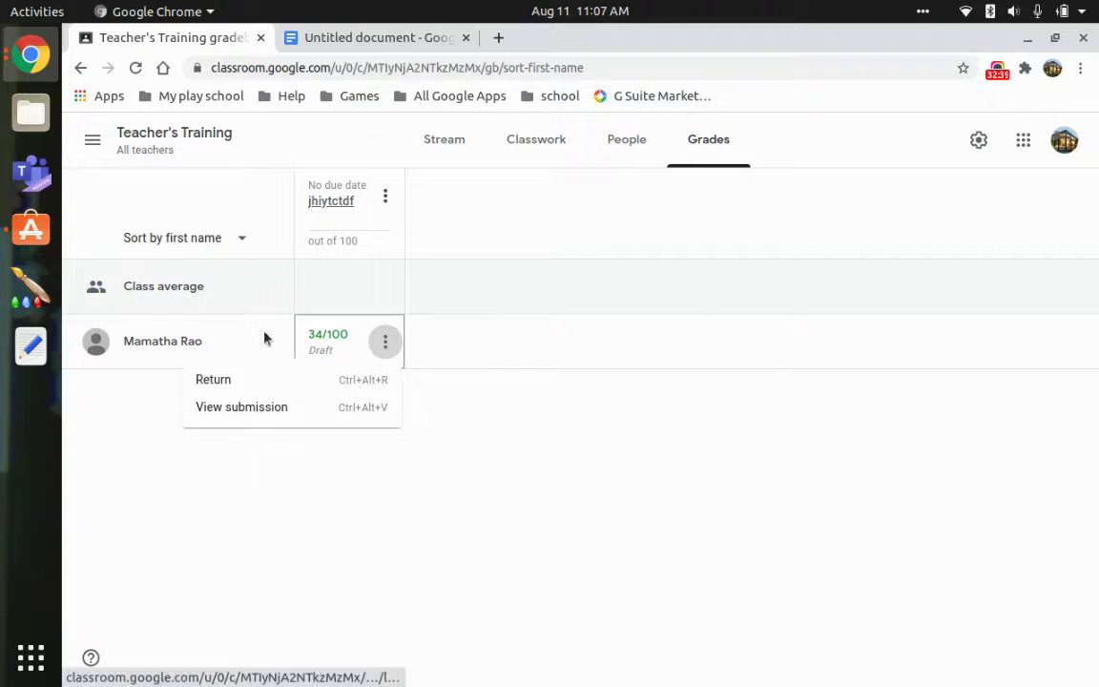
{"action": "left_click", "coordinate": [364, 380]}
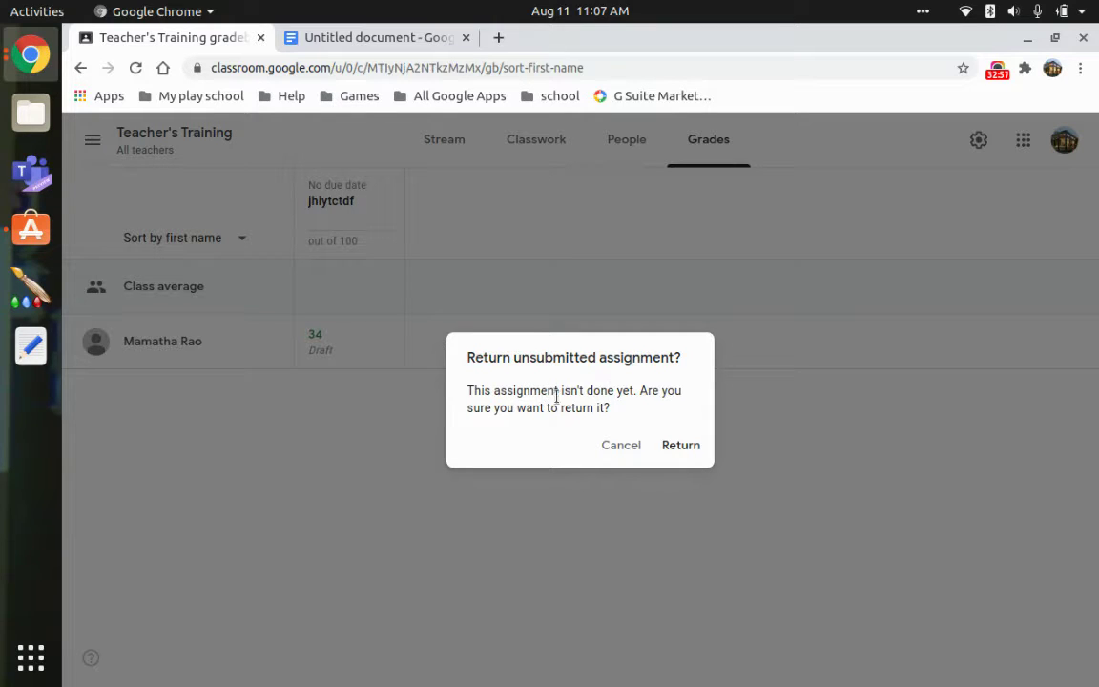
{"action": "left_click", "coordinate": [622, 446]}
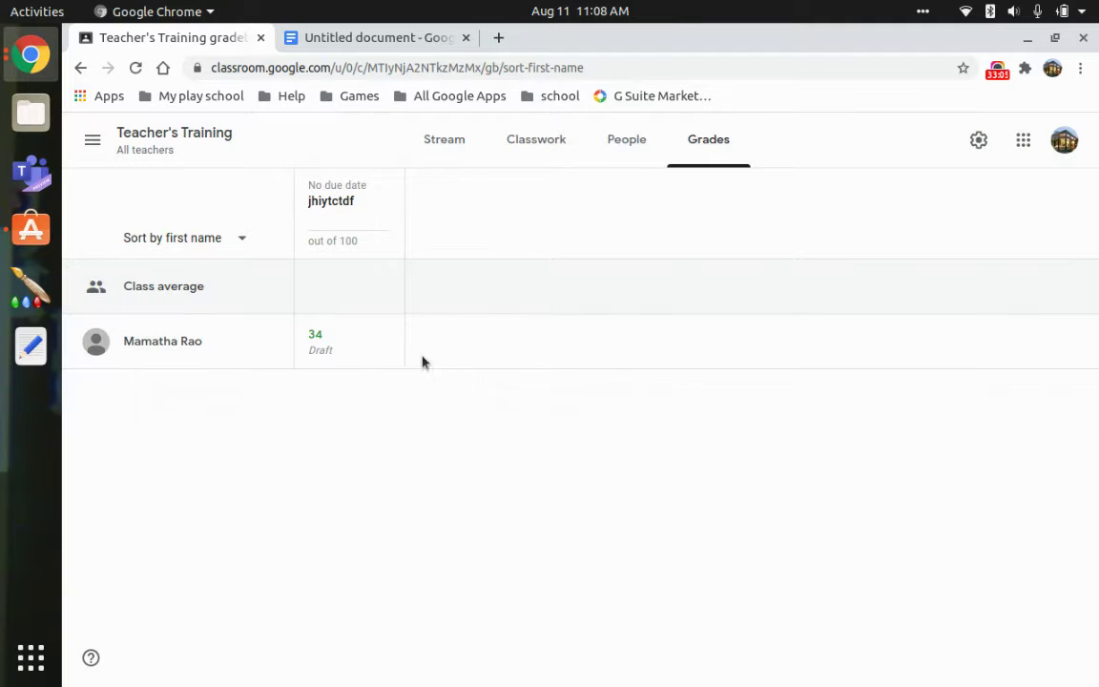
- View the student's submission, close the untitled document's browser tab, and review the submission's student list and sort options
{"action": "left_click", "coordinate": [386, 343]}
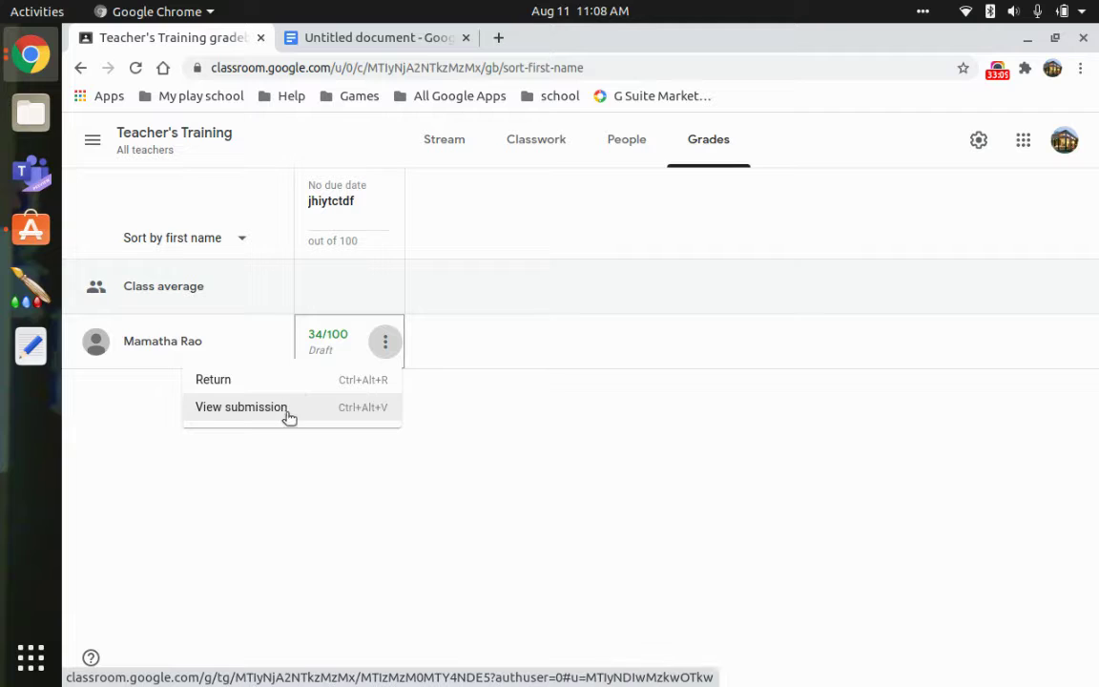
{"action": "left_click", "coordinate": [271, 417]}
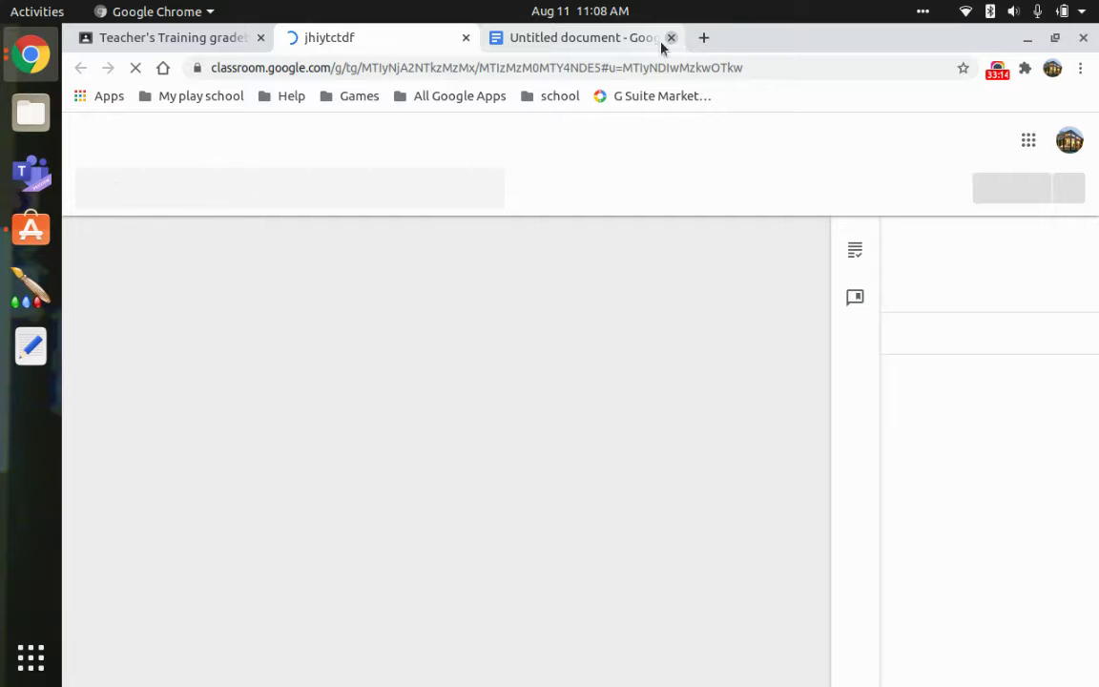
{"action": "left_click", "coordinate": [672, 38]}
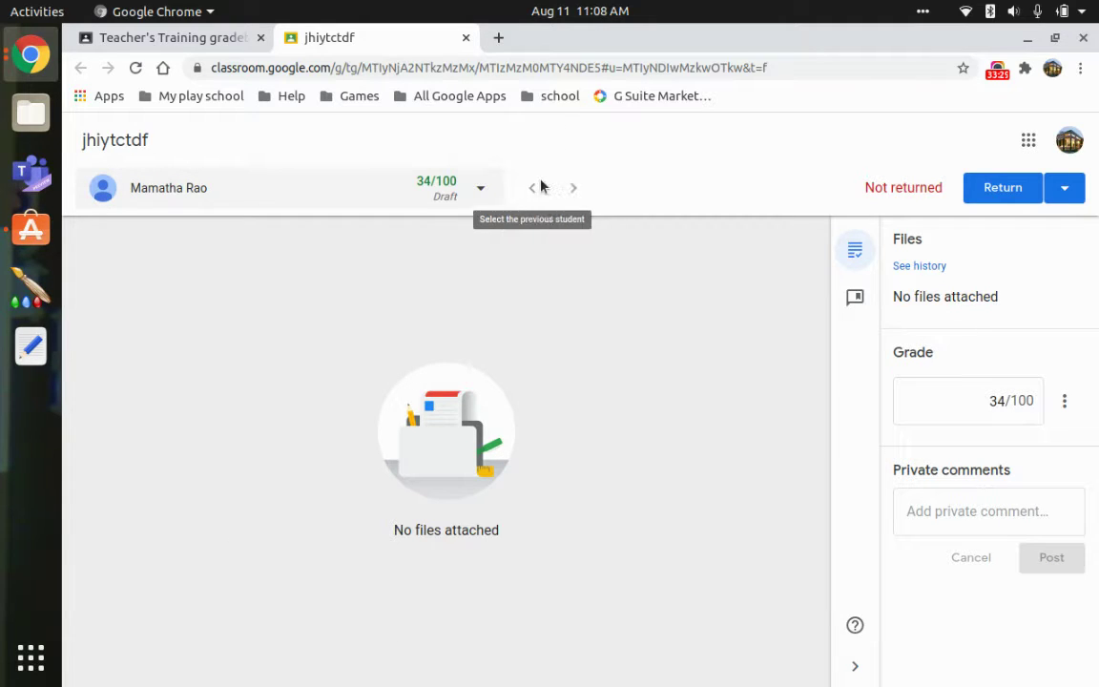
{"action": "left_click", "coordinate": [477, 188]}
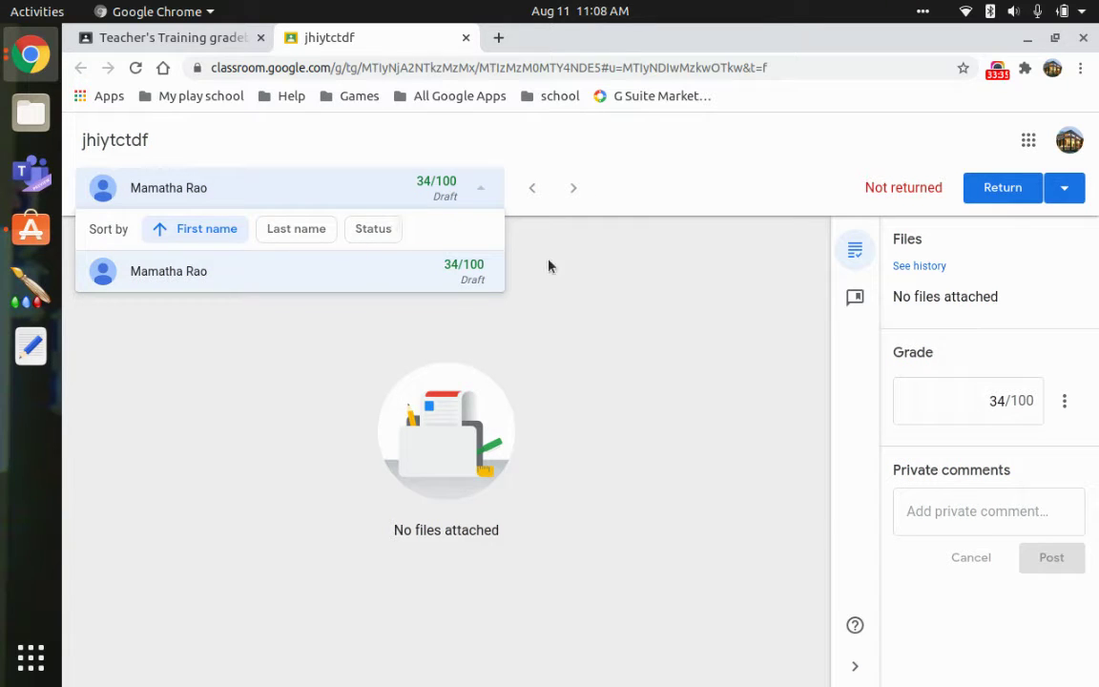
{"action": "left_click", "coordinate": [648, 304]}
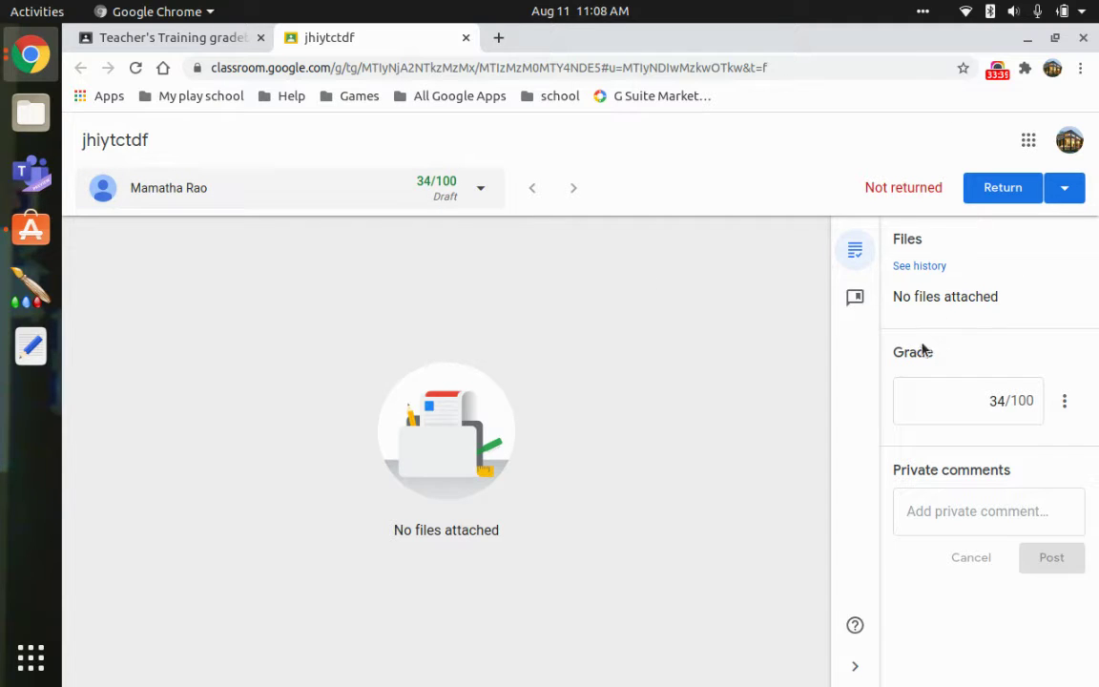
- Clear the student's grade in the submission view and the gradebook, and return to the Classes page
{"action": "left_click", "coordinate": [1003, 401]}
{"action": "key", "text": "BackSpace"}
{"action": "key", "text": "BackSpace"}
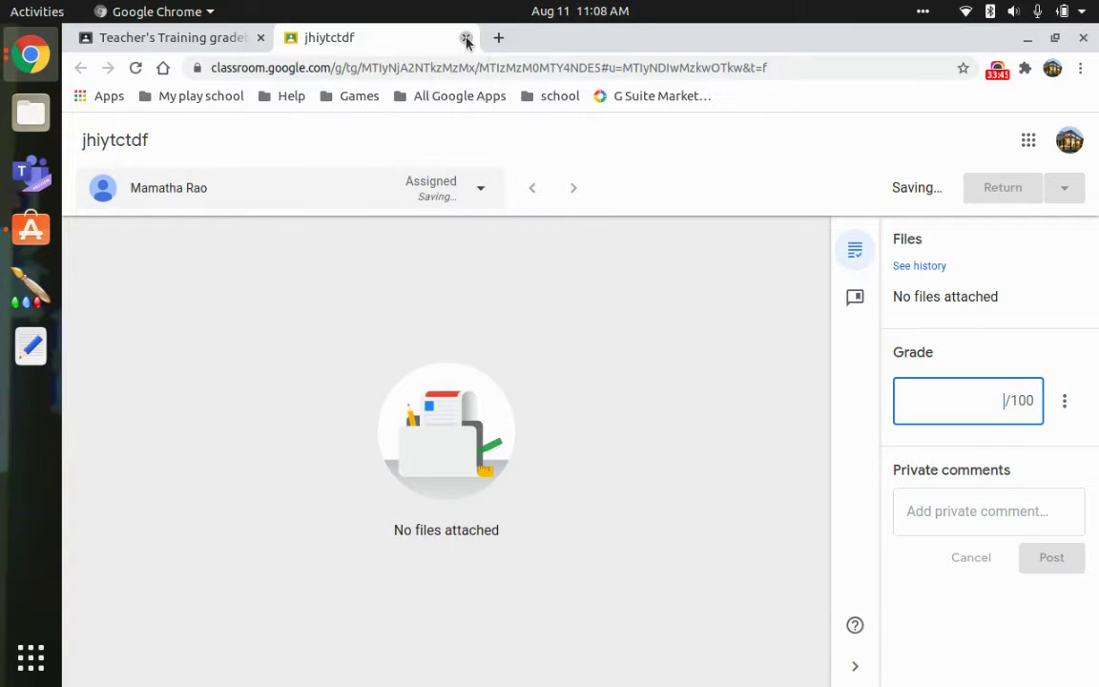
{"action": "left_click", "coordinate": [467, 38]}
{"action": "left_click", "coordinate": [737, 169]}
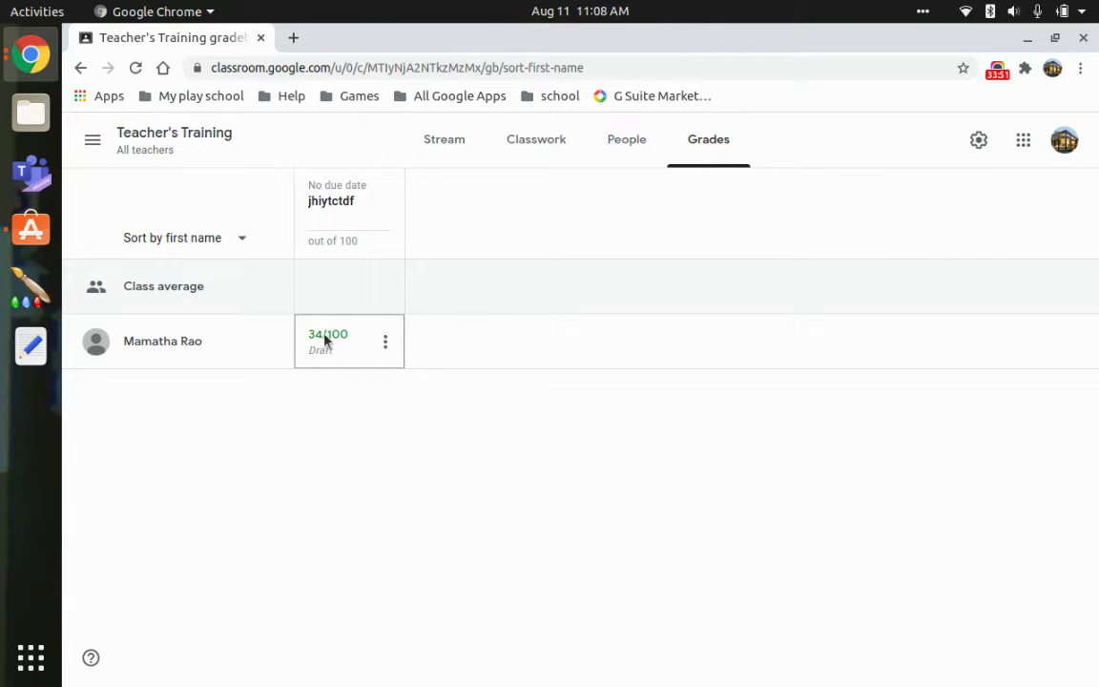
{"action": "left_click", "coordinate": [323, 340]}
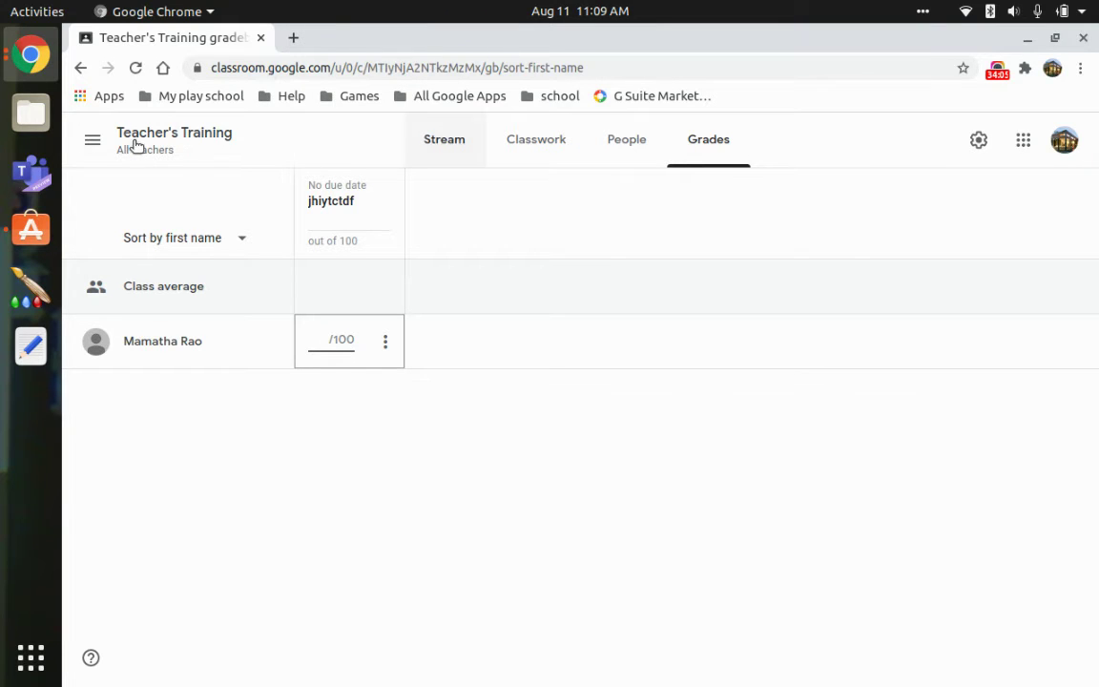
{"action": "left_click", "coordinate": [92, 153]}
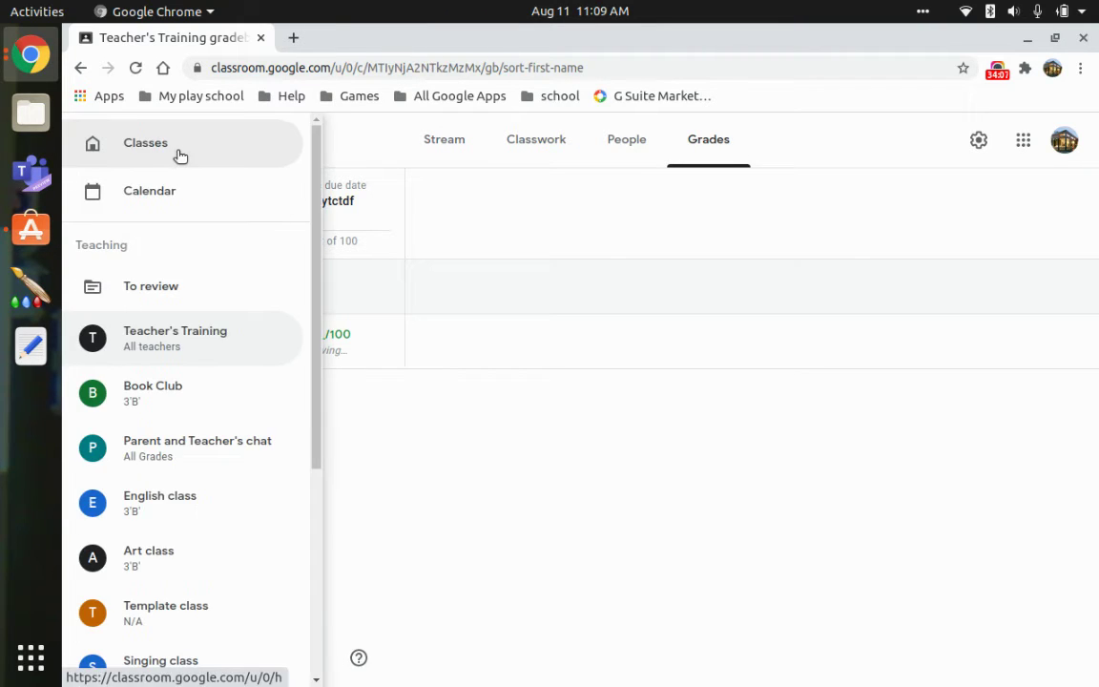
{"action": "left_click", "coordinate": [190, 144]}
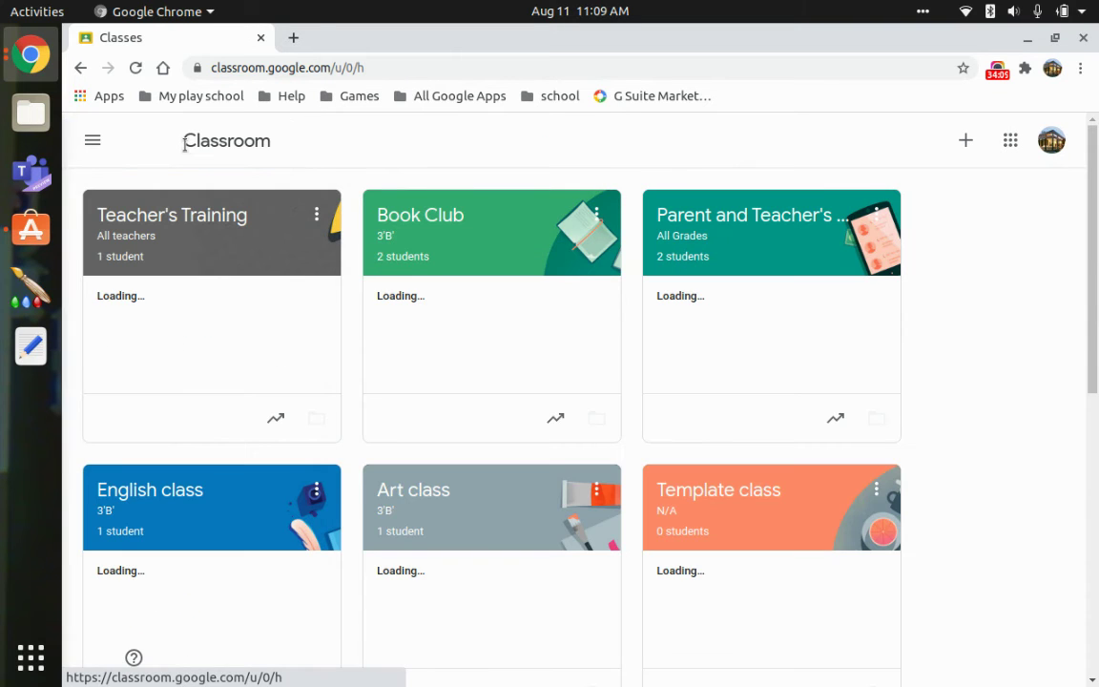